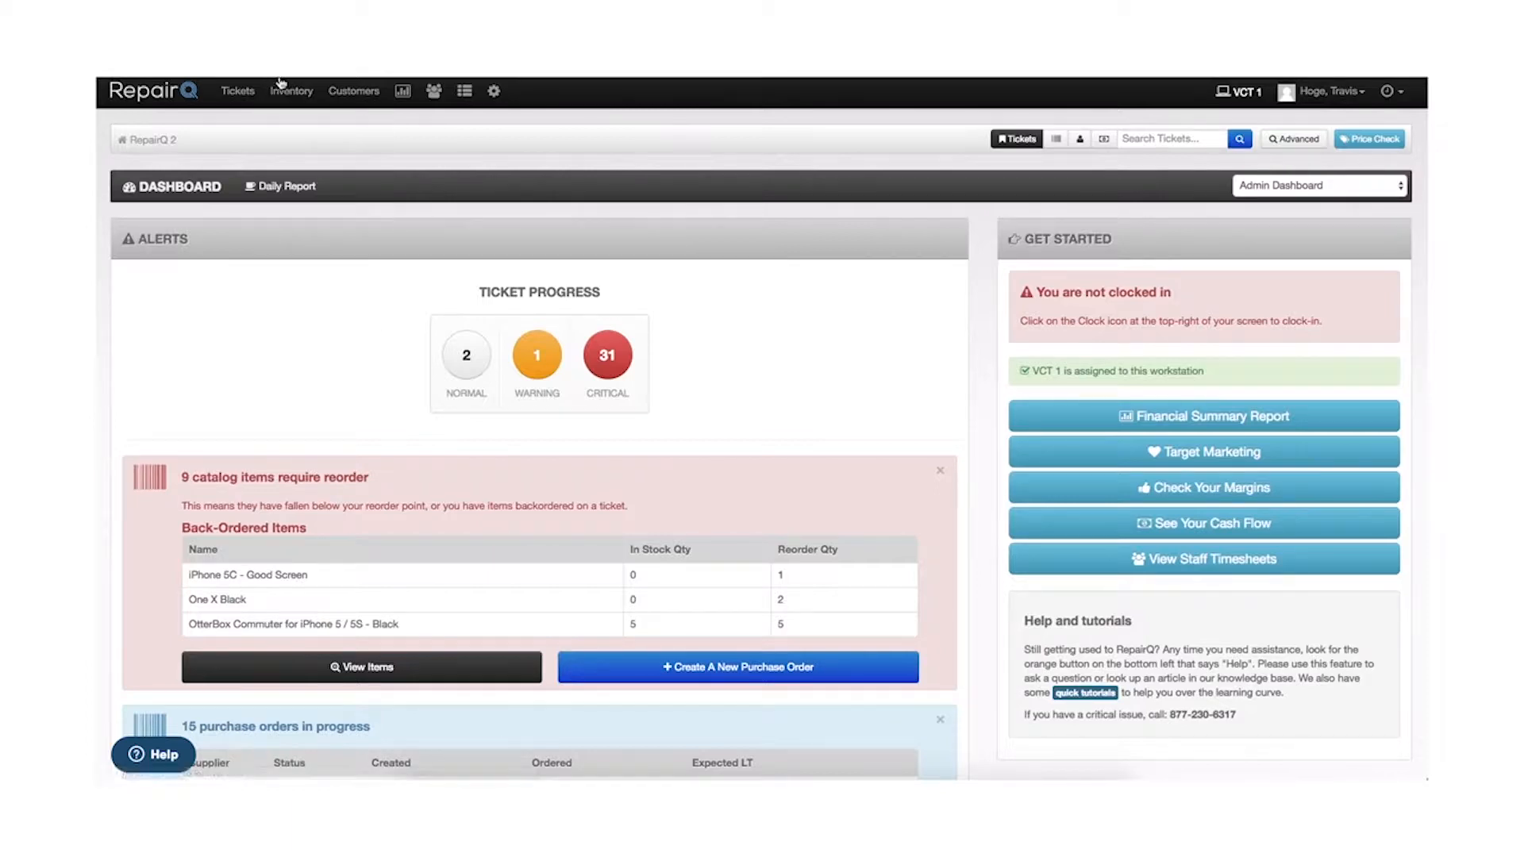
# Bring up the Inventory dropdown menu in the dashboard's top navigation.
pyautogui.moveTo(297, 94)
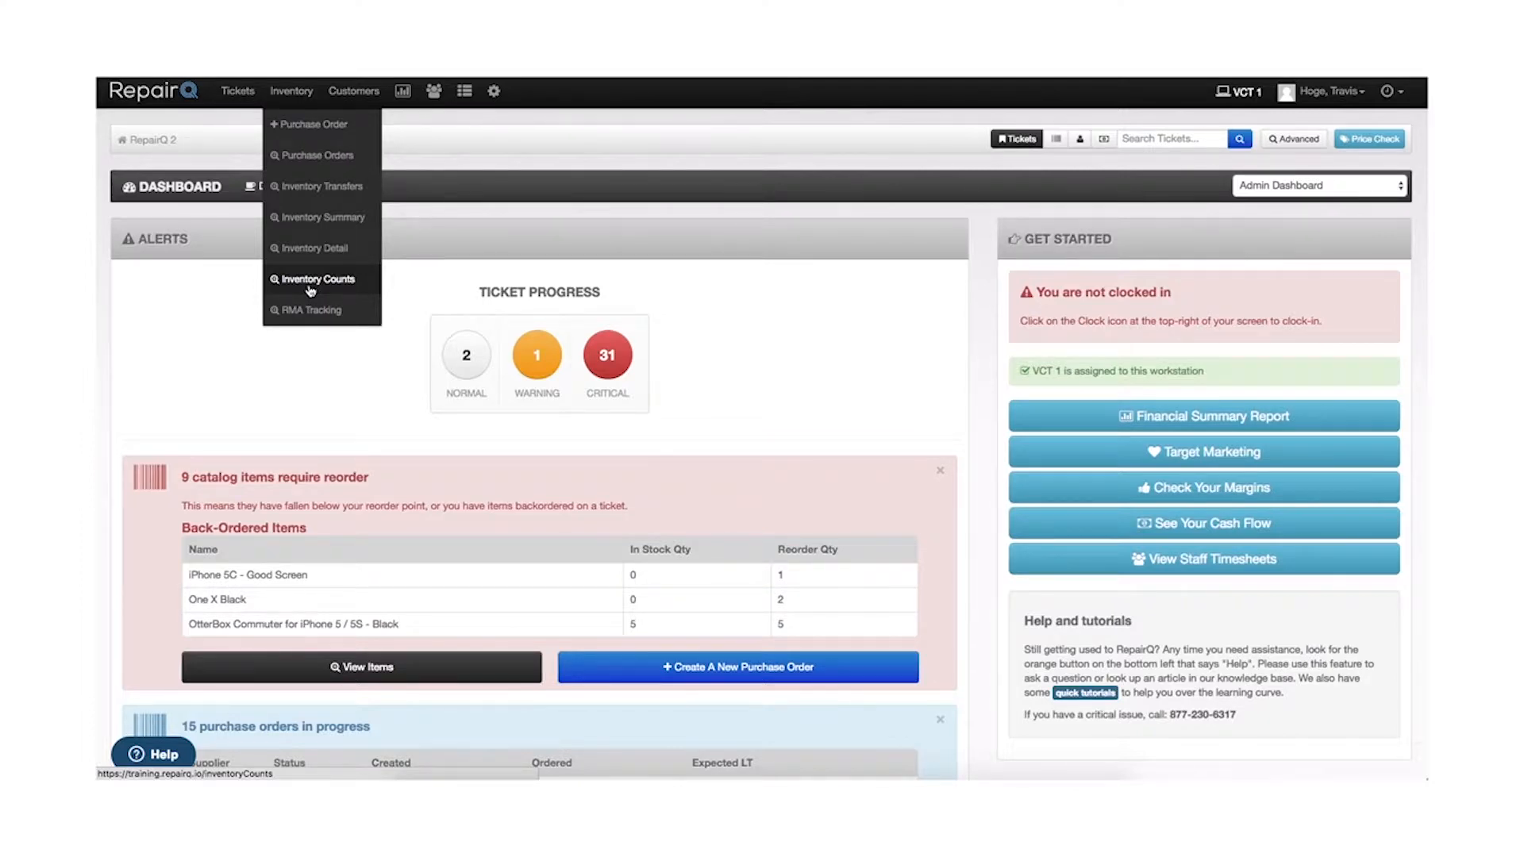
# Go to the Inventory Transfers list from the Inventory menu.
pyautogui.click(317, 187)
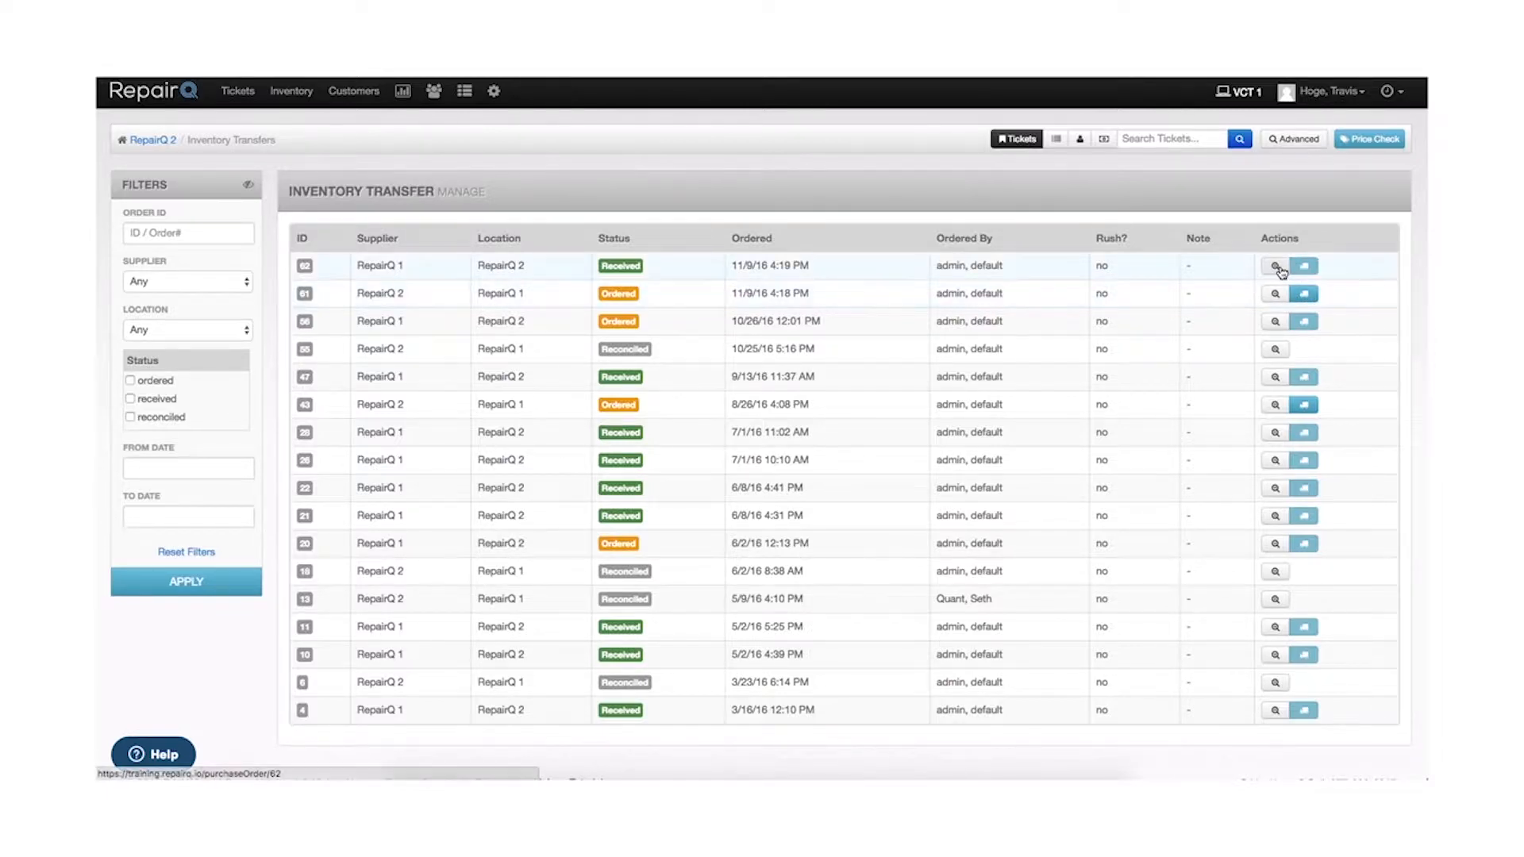
# Review transfer 62's addresses, then edit and close it so it becomes Reconciled.
pyautogui.click(1276, 267)
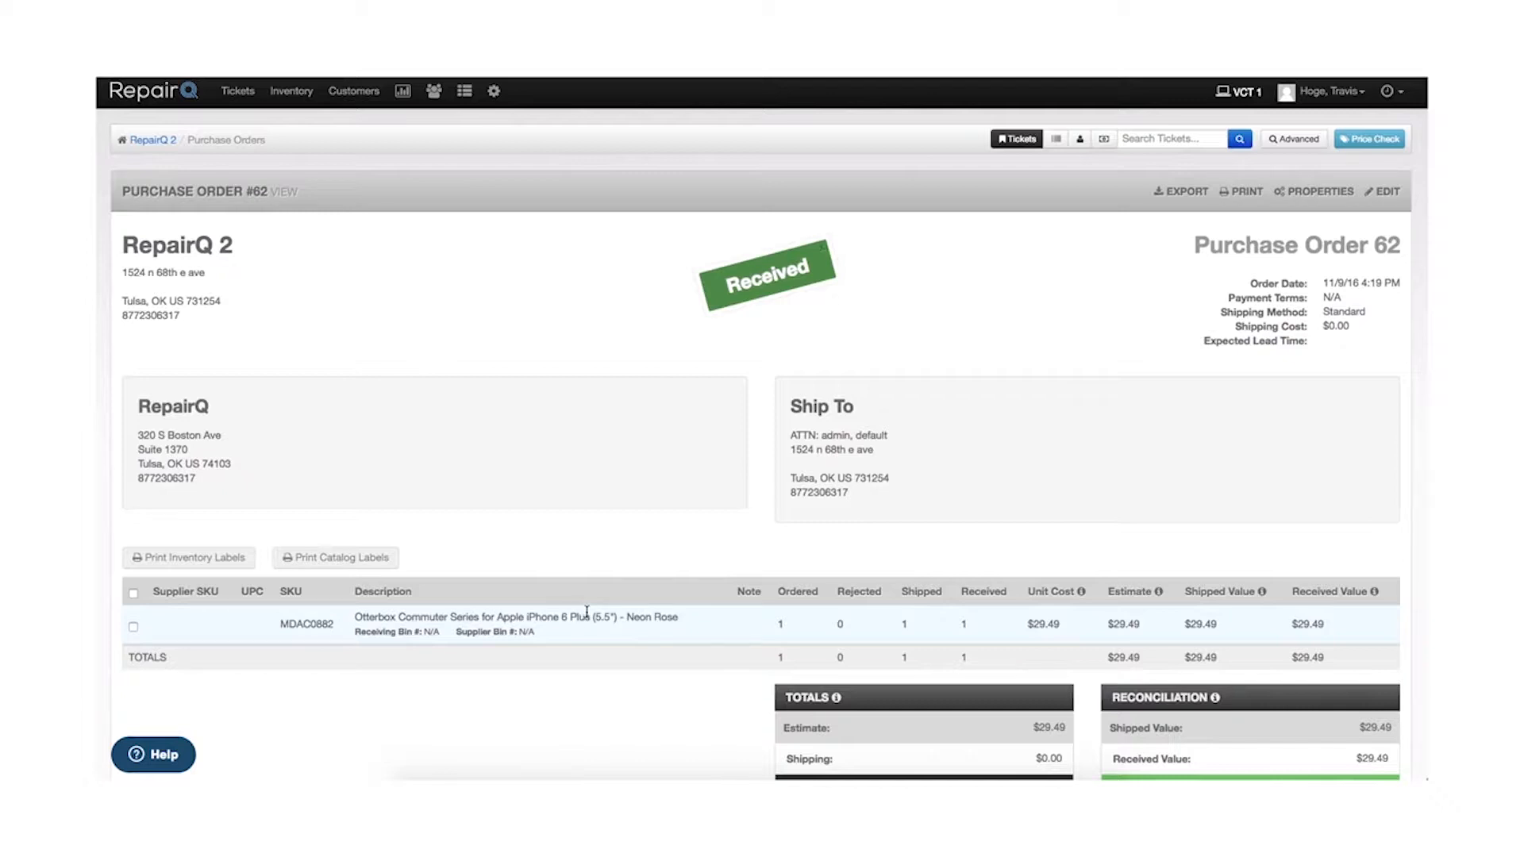
pyautogui.tripleClick(162, 438)
pyautogui.click(836, 448)
pyautogui.tripleClick(836, 448)
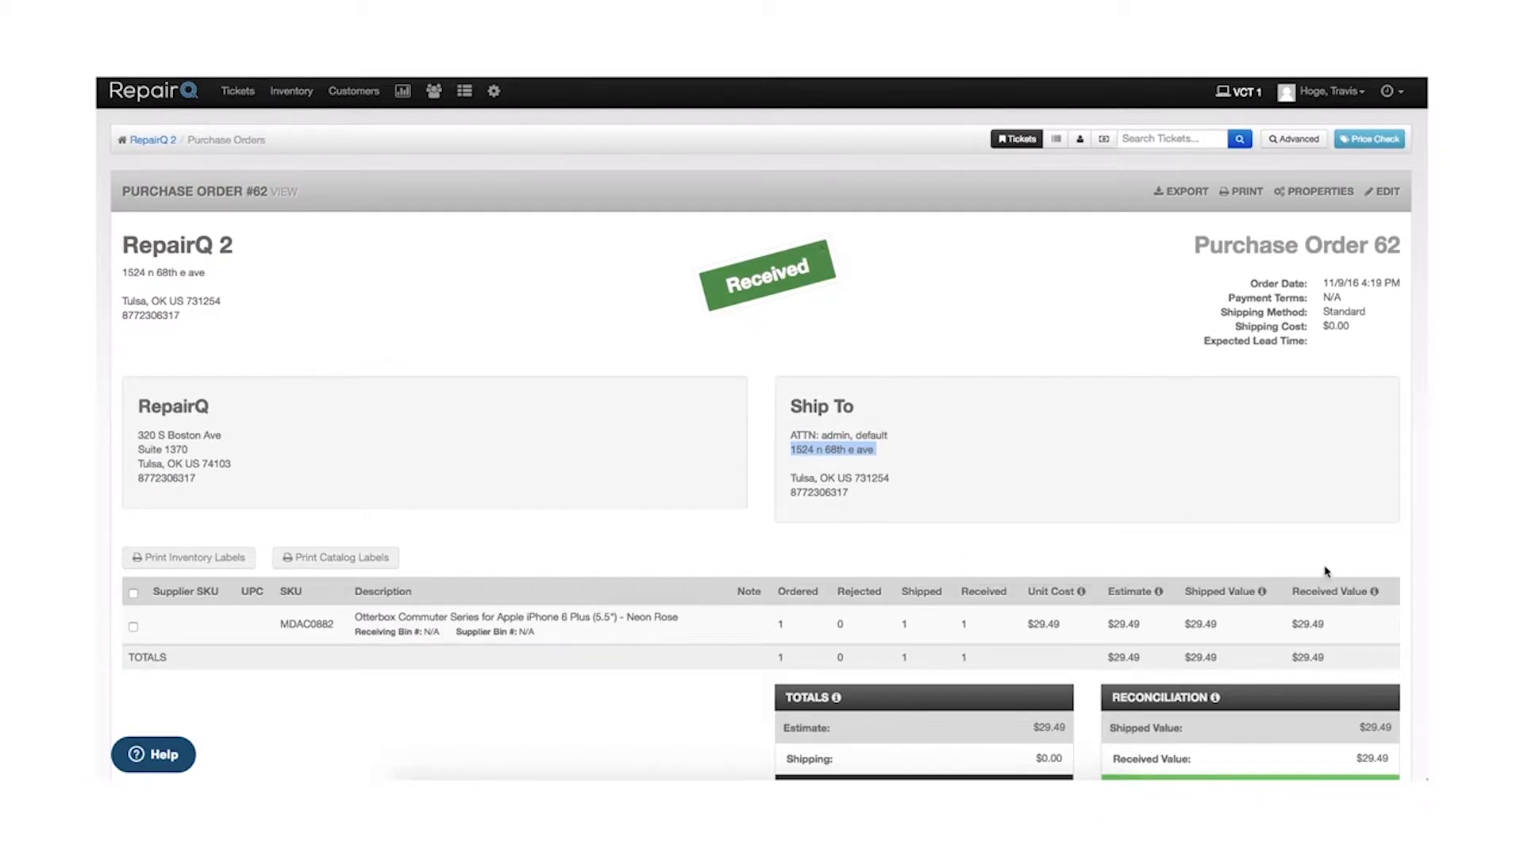
pyautogui.scroll(-1, 1337, 540)
pyautogui.scroll(-3, 1337, 532)
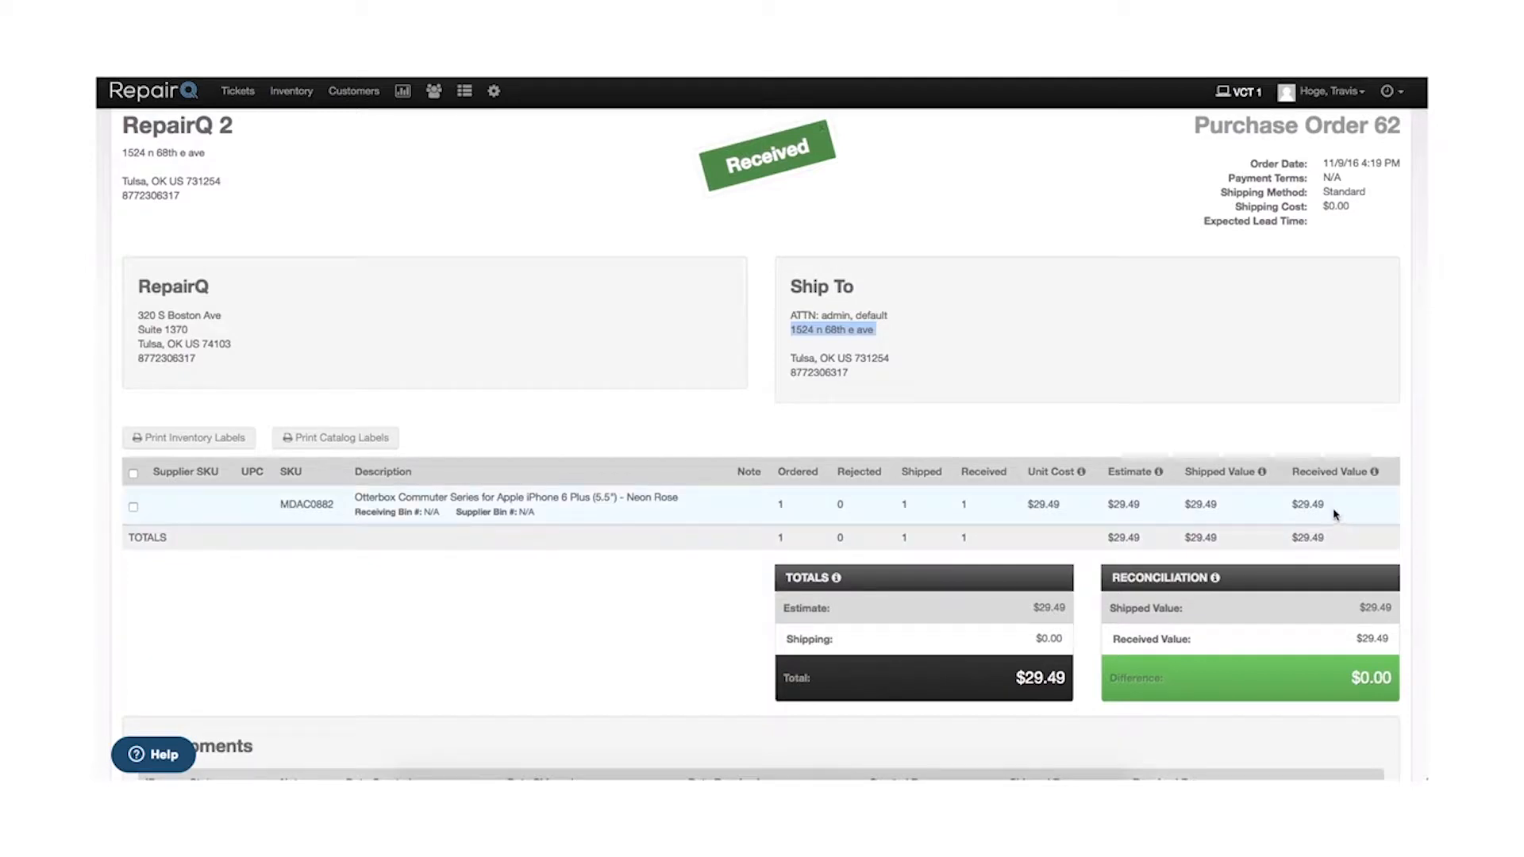
pyautogui.scroll(1, 1276, 367)
pyautogui.scroll(3, 1276, 366)
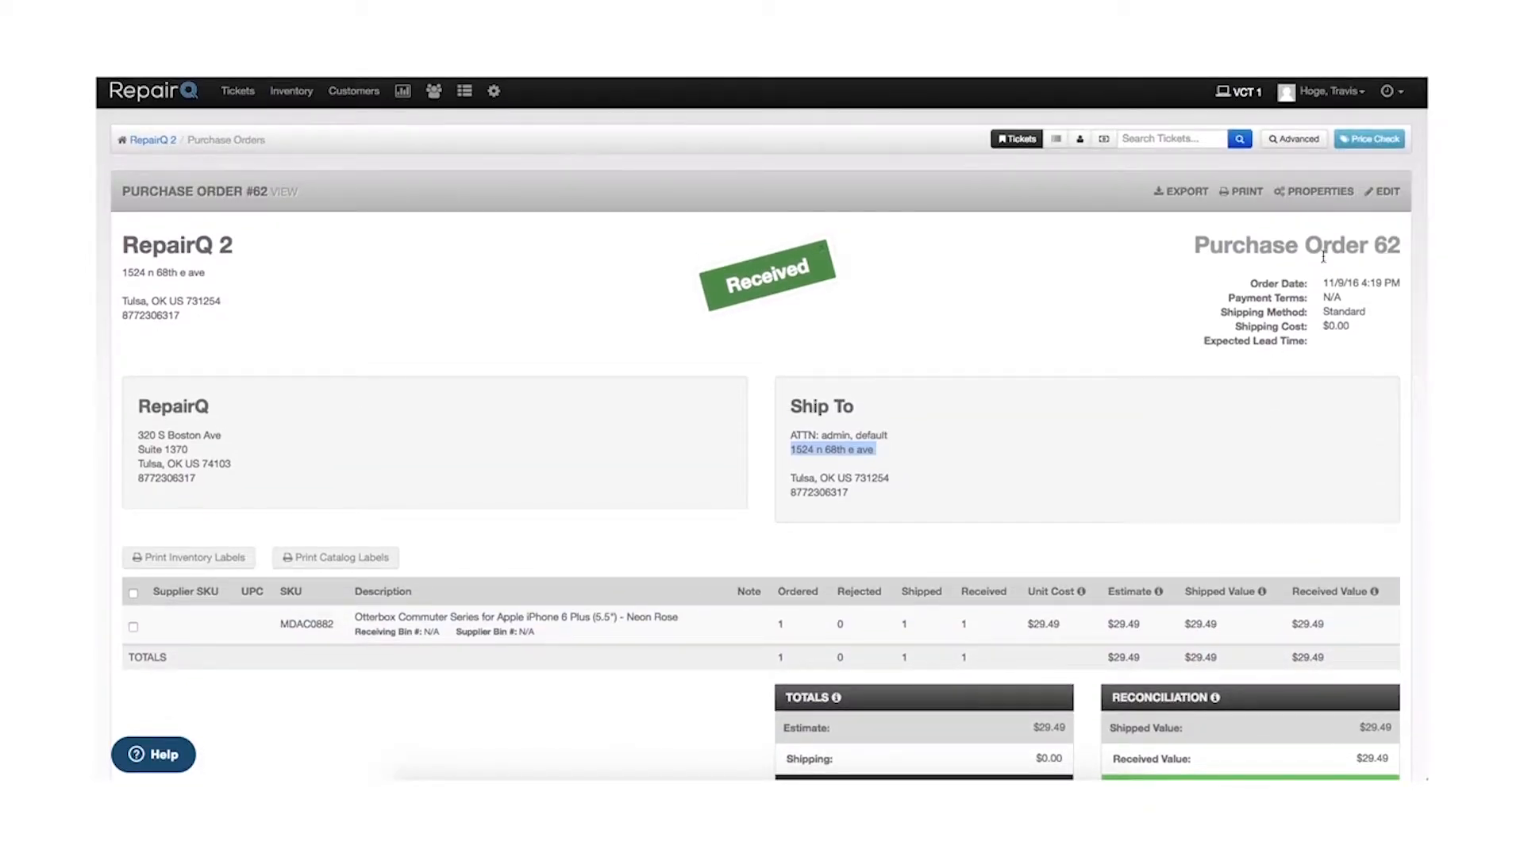
pyautogui.click(1388, 194)
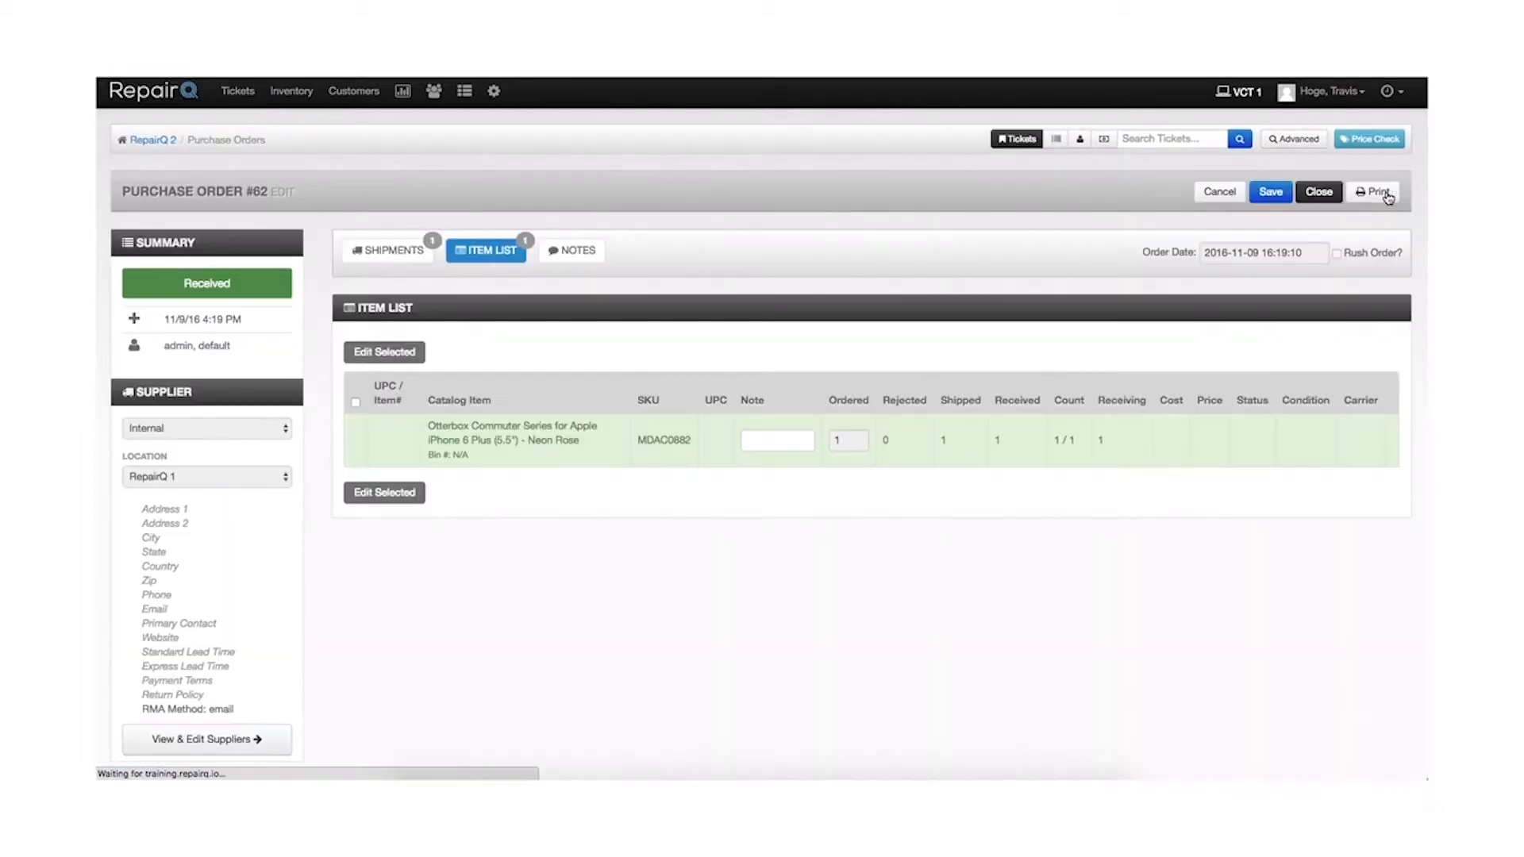
pyautogui.click(1324, 195)
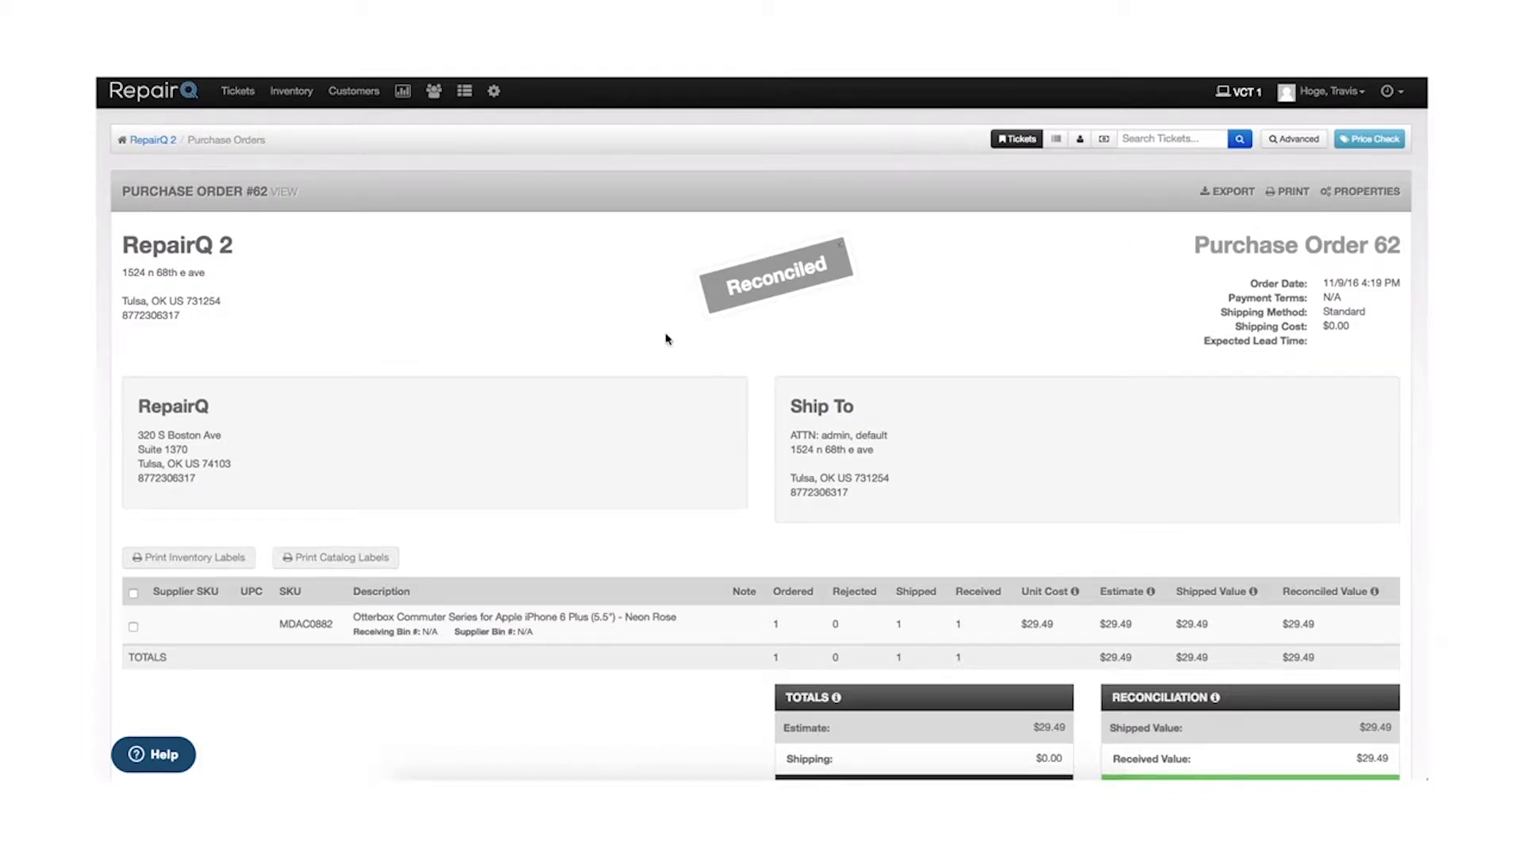
# Start shipping transfer order 61 from the Inventory Transfers list.
pyautogui.moveTo(295, 99)
pyautogui.click(315, 186)
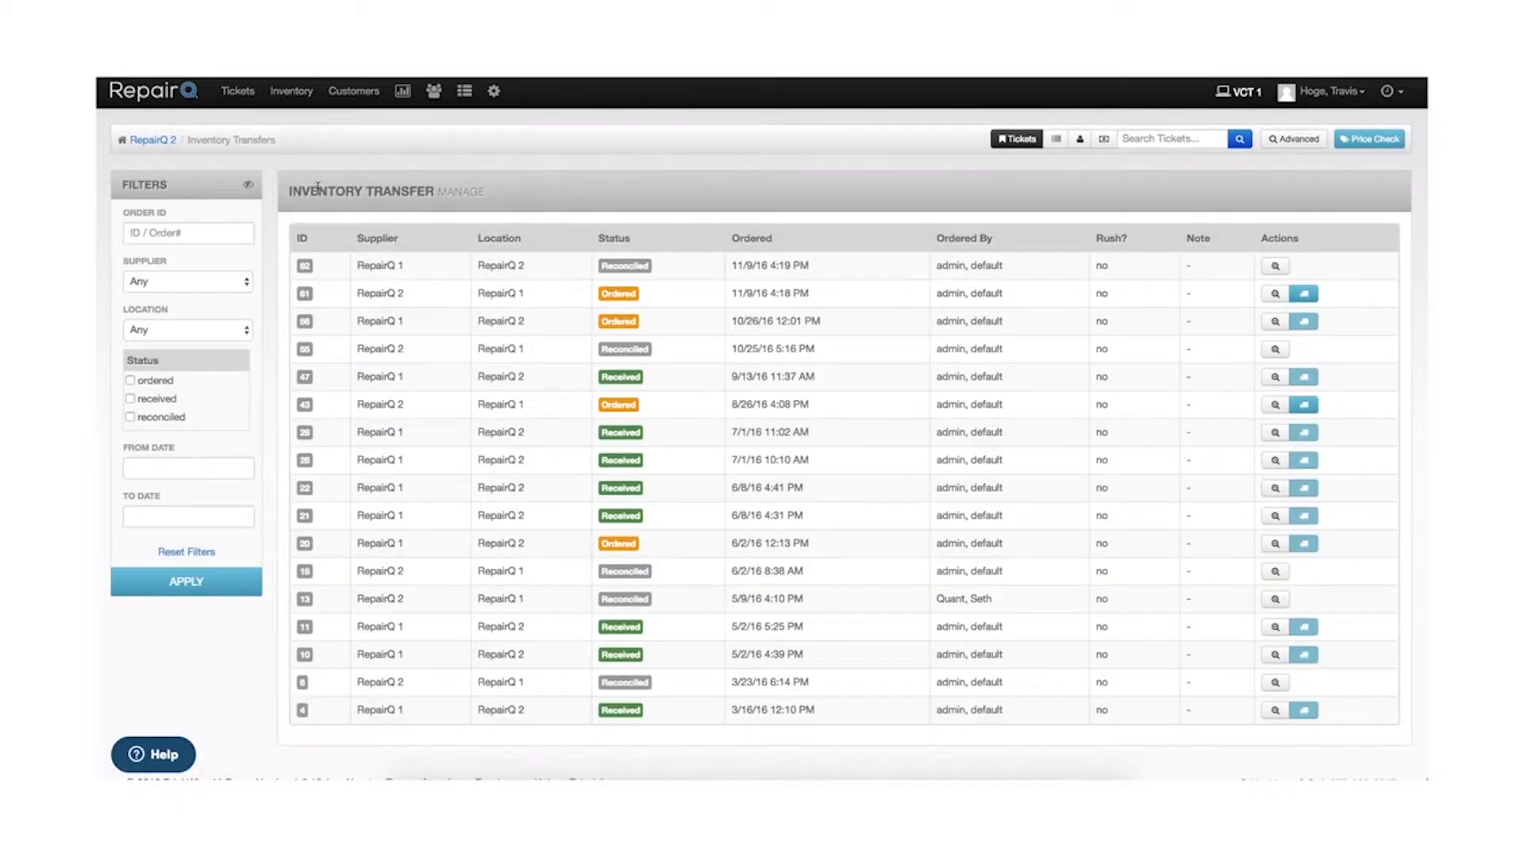
pyautogui.tripleClick(396, 292)
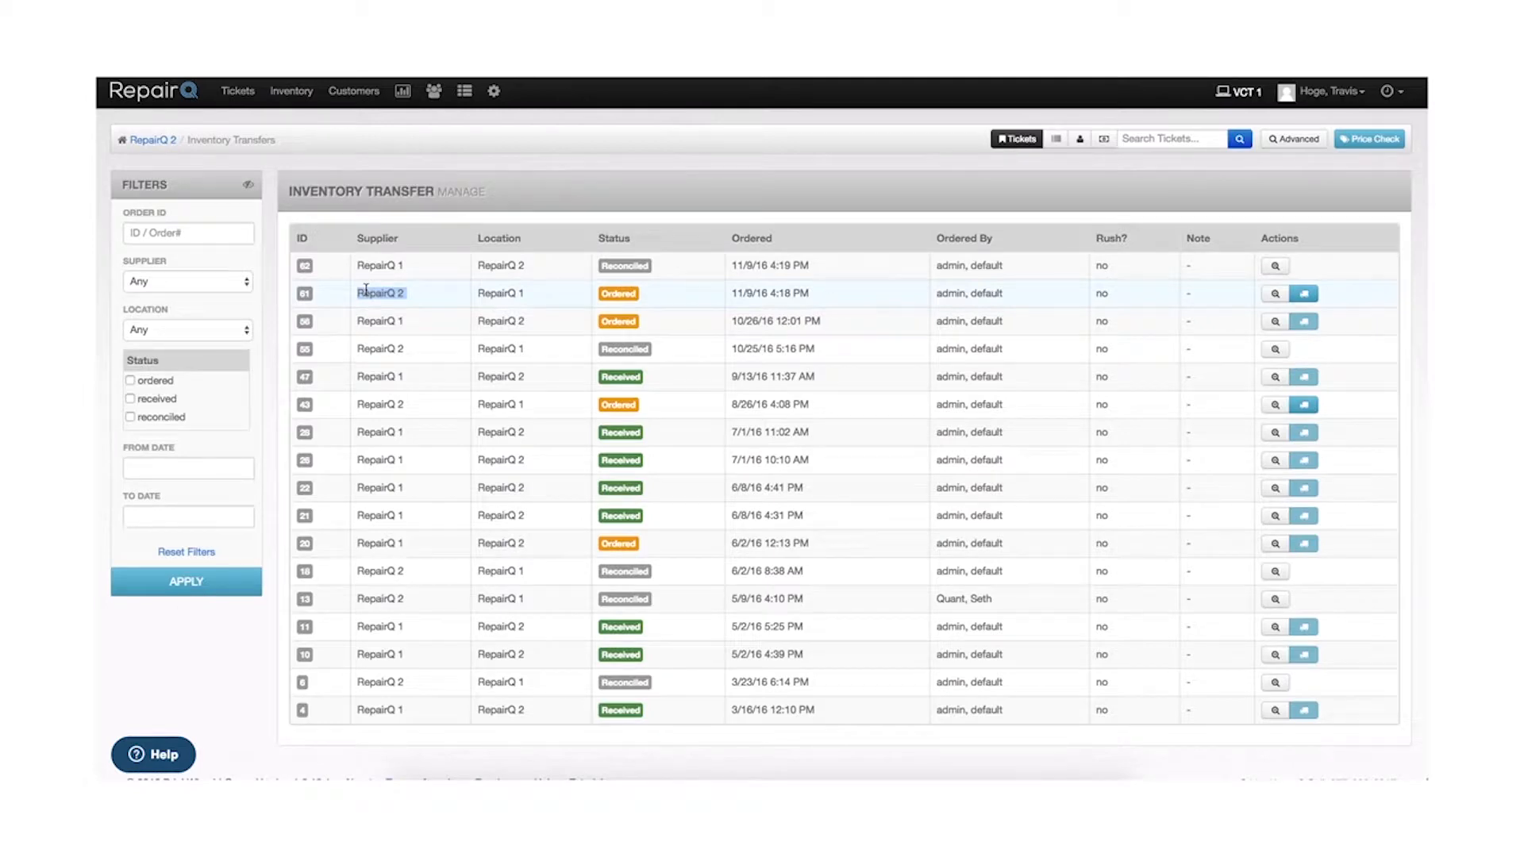
pyautogui.click(1024, 300)
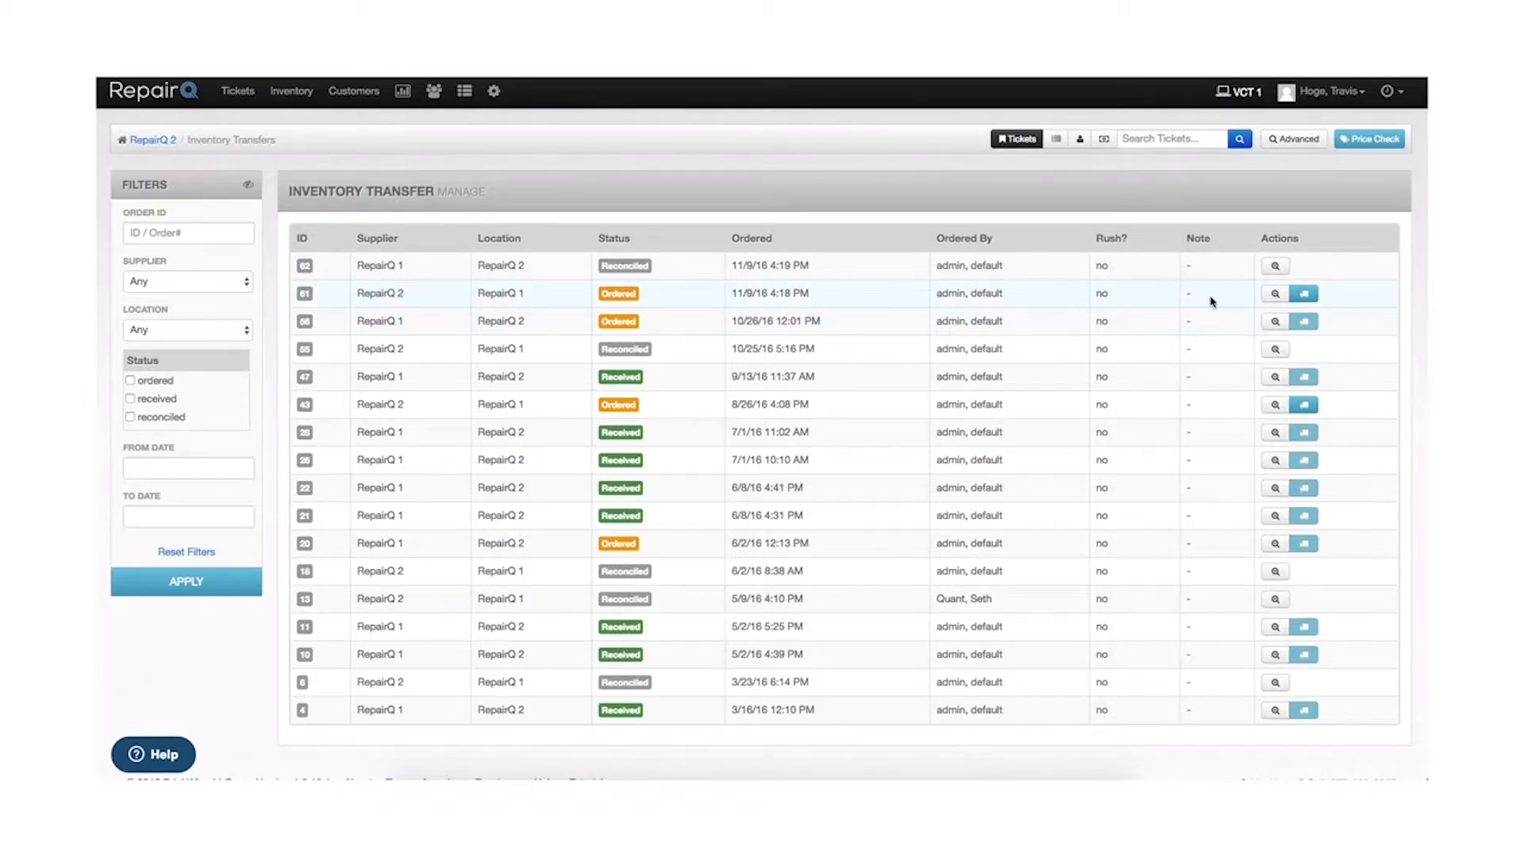
pyautogui.click(1308, 297)
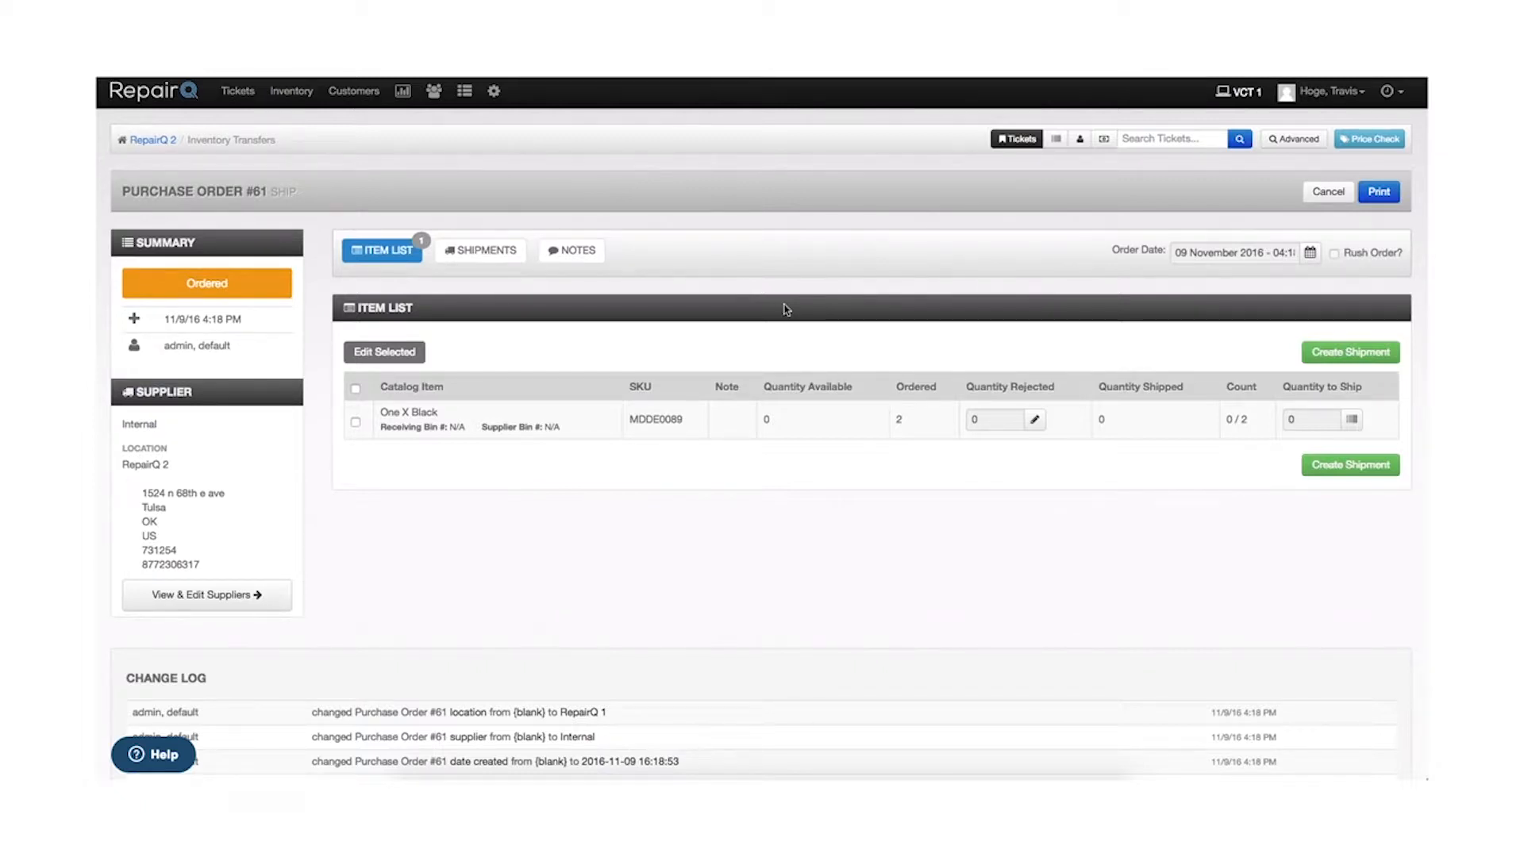
# Scan serial 35900293 into the One X Black count sheet, then close the counting dialog.
pyautogui.moveTo(382, 418); pyautogui.dragTo(437, 412)
pyautogui.doubleClick(650, 420)
pyautogui.click(768, 419)
pyautogui.click(1321, 423)
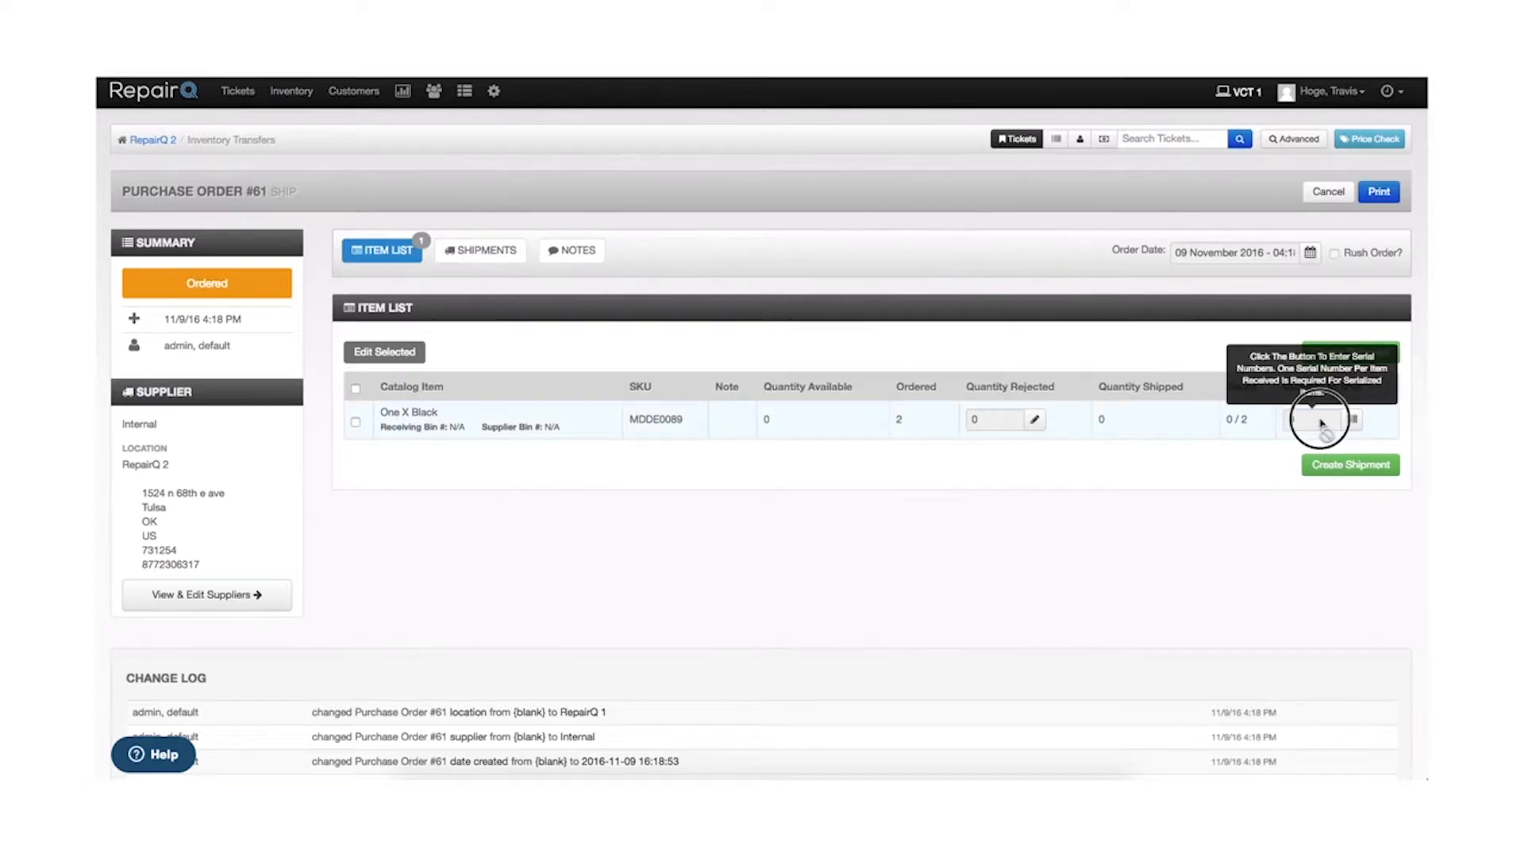
pyautogui.click(1353, 422)
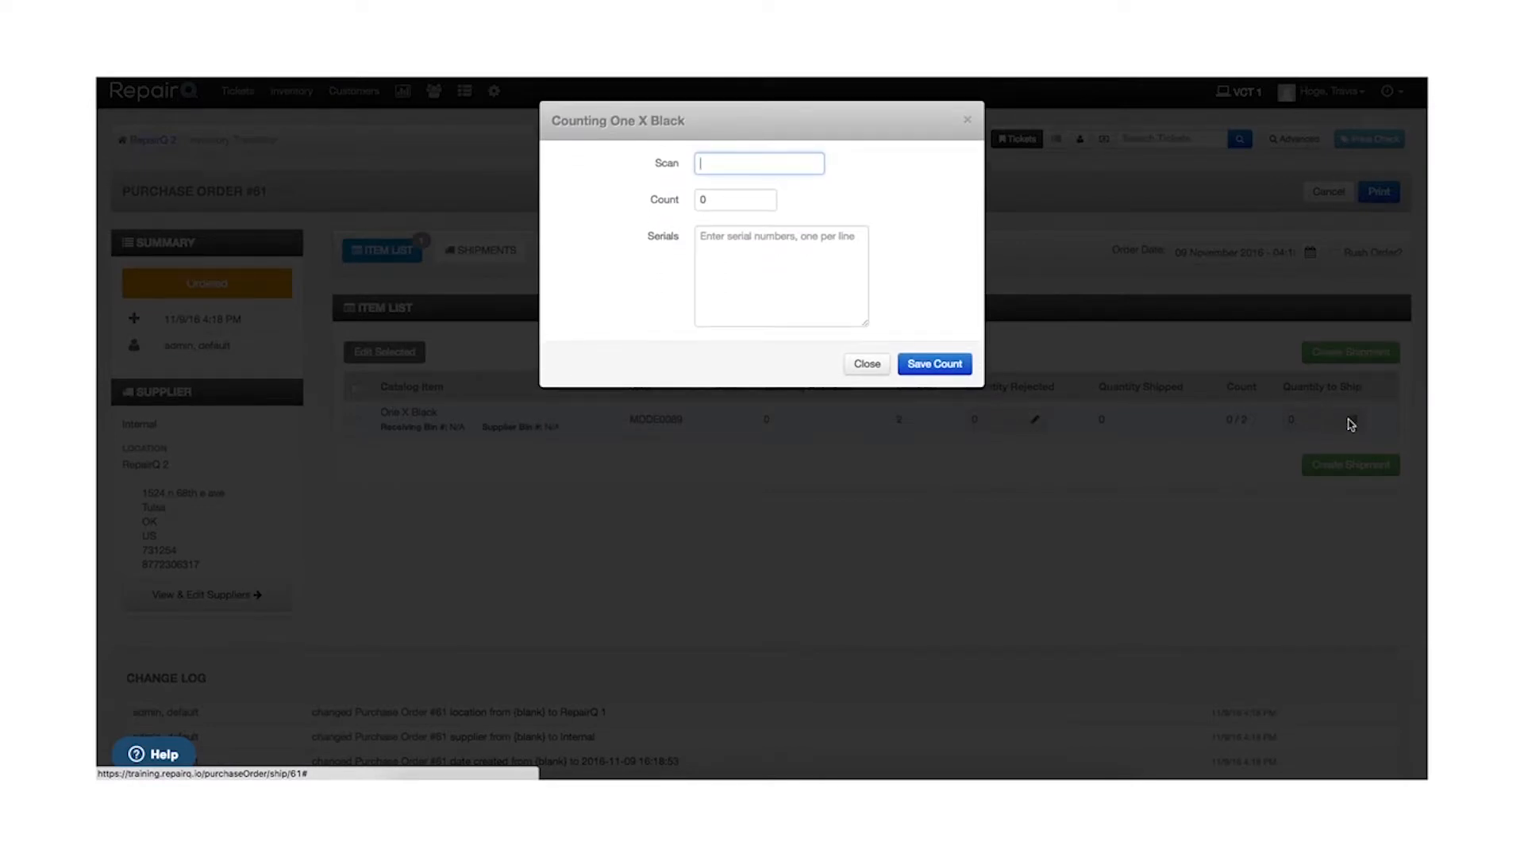
pyautogui.write('359002934825')
pyautogui.press('Return')
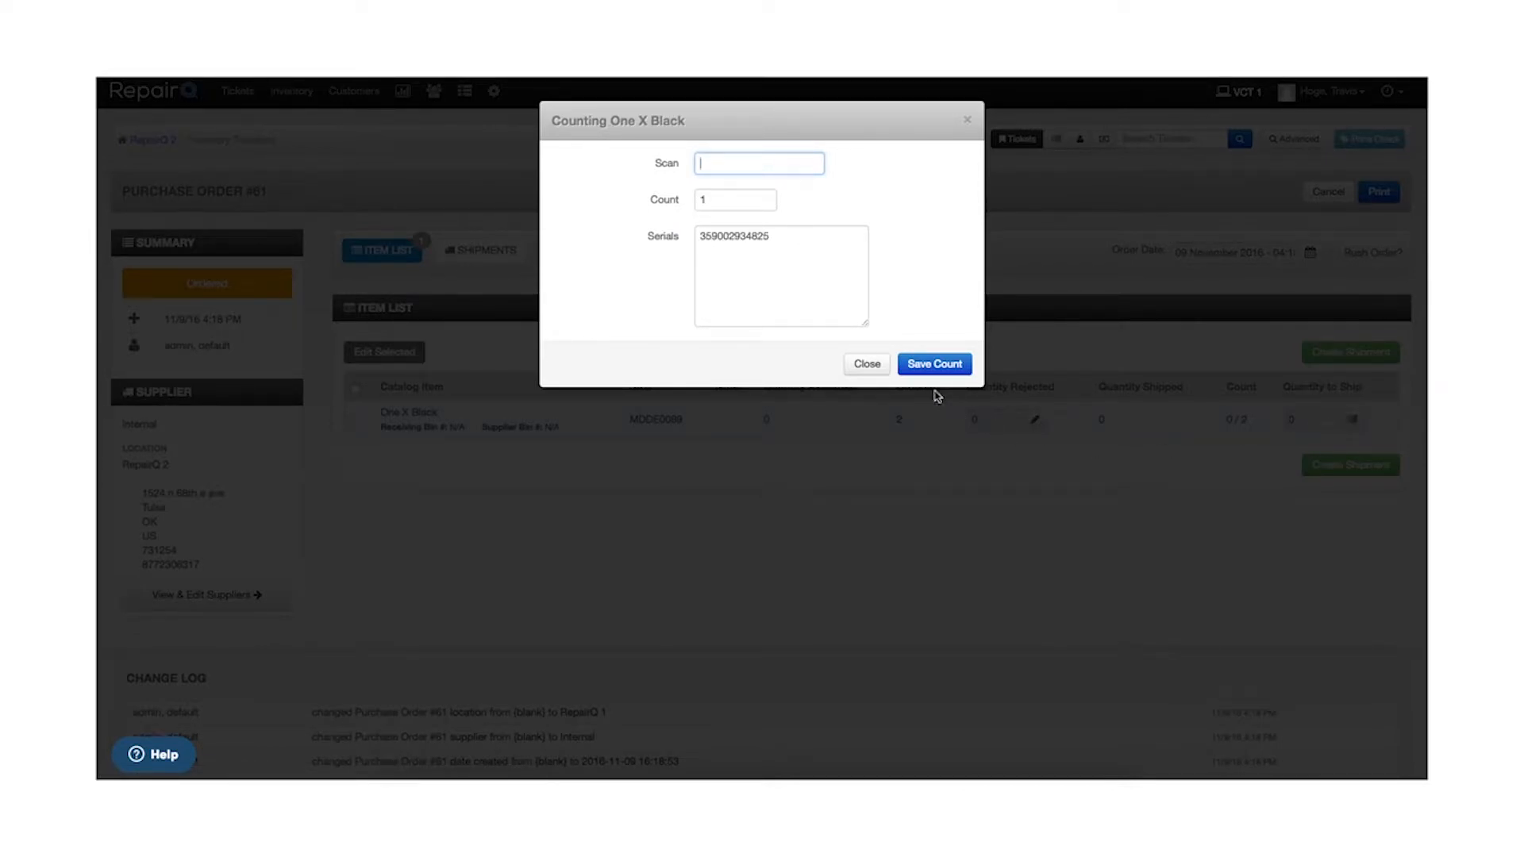
pyautogui.click(867, 364)
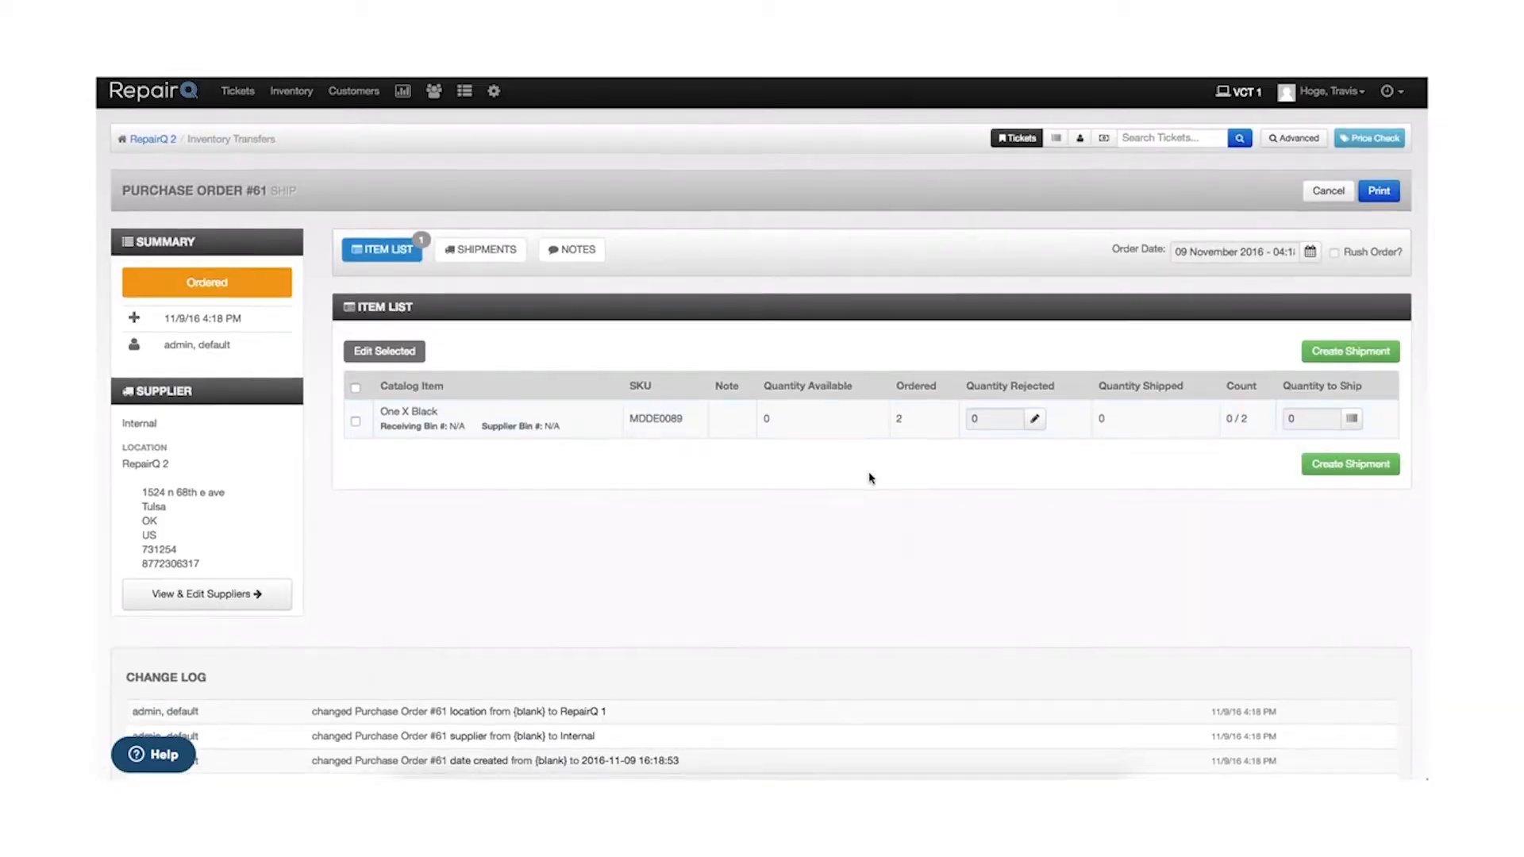
pyautogui.scroll(-5, 869, 478)
pyautogui.scroll(-2, 869, 478)
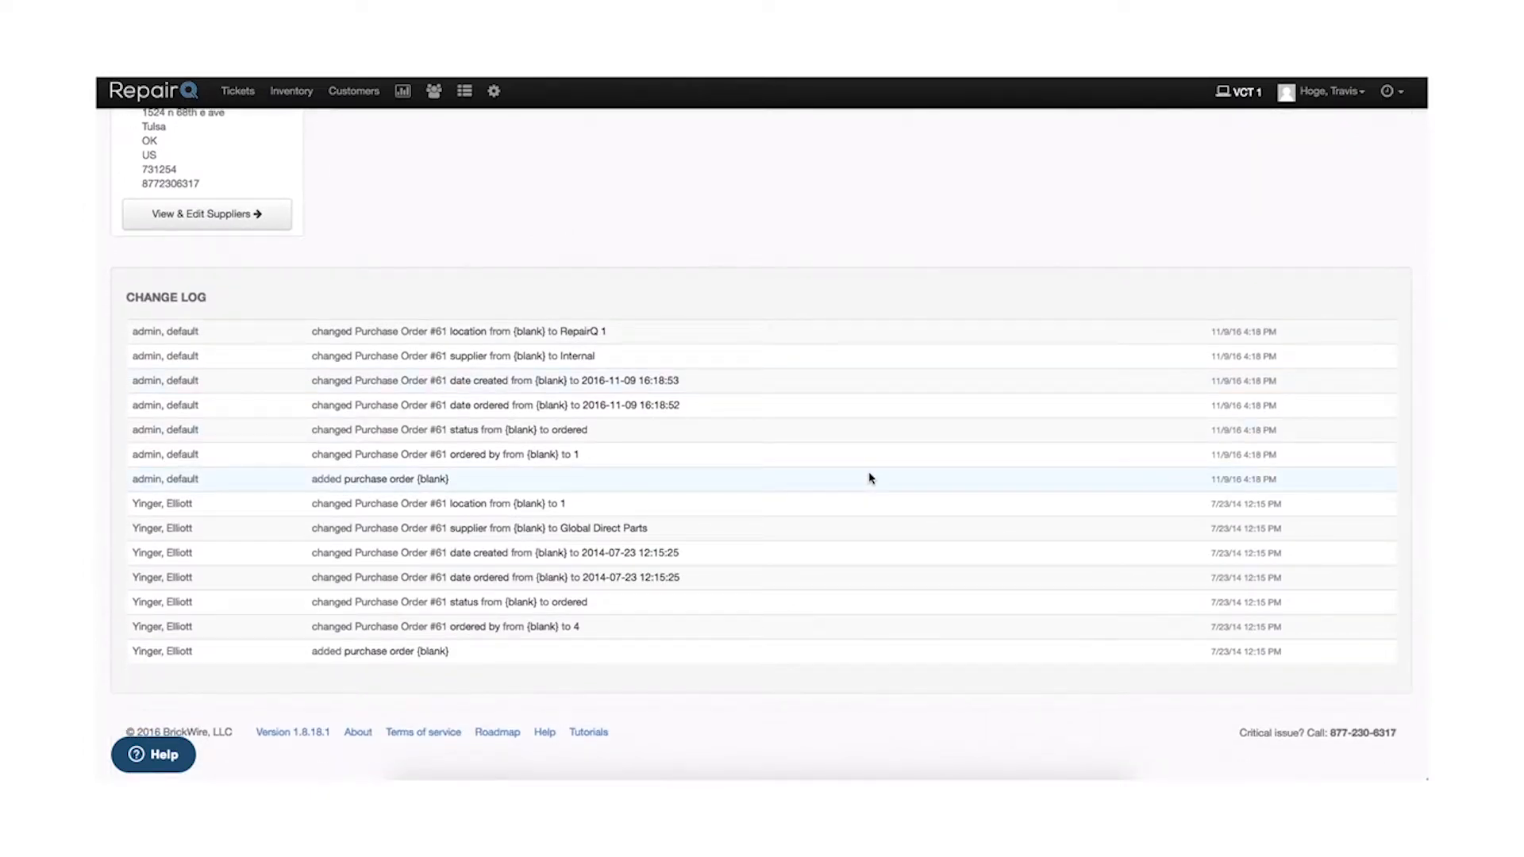
pyautogui.scroll(7, 869, 478)
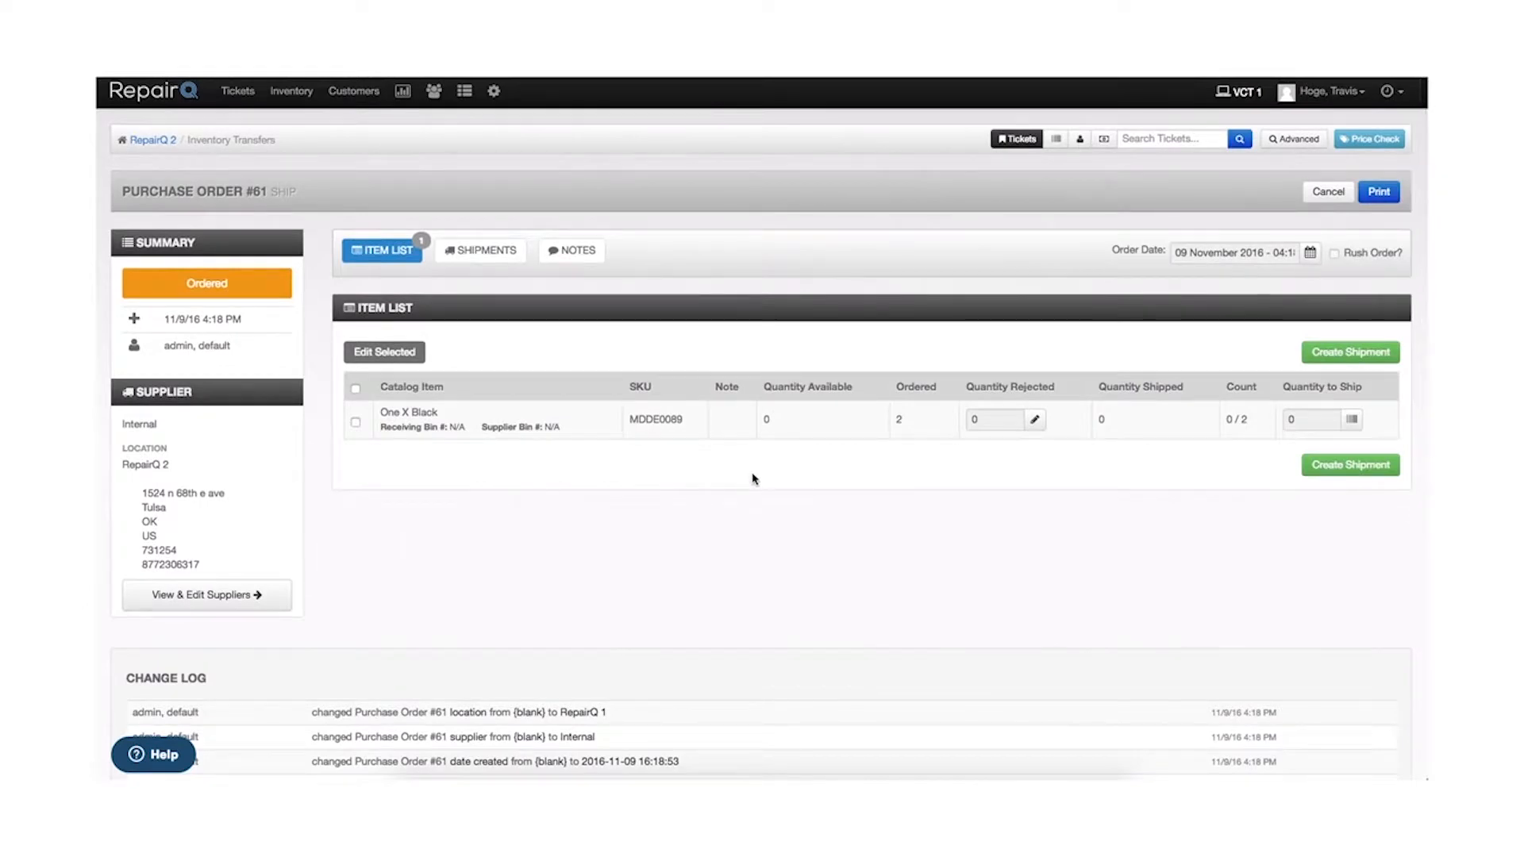
# Cancel shipping order 61 and go on to the Inventory Summary page.
pyautogui.click(1331, 194)
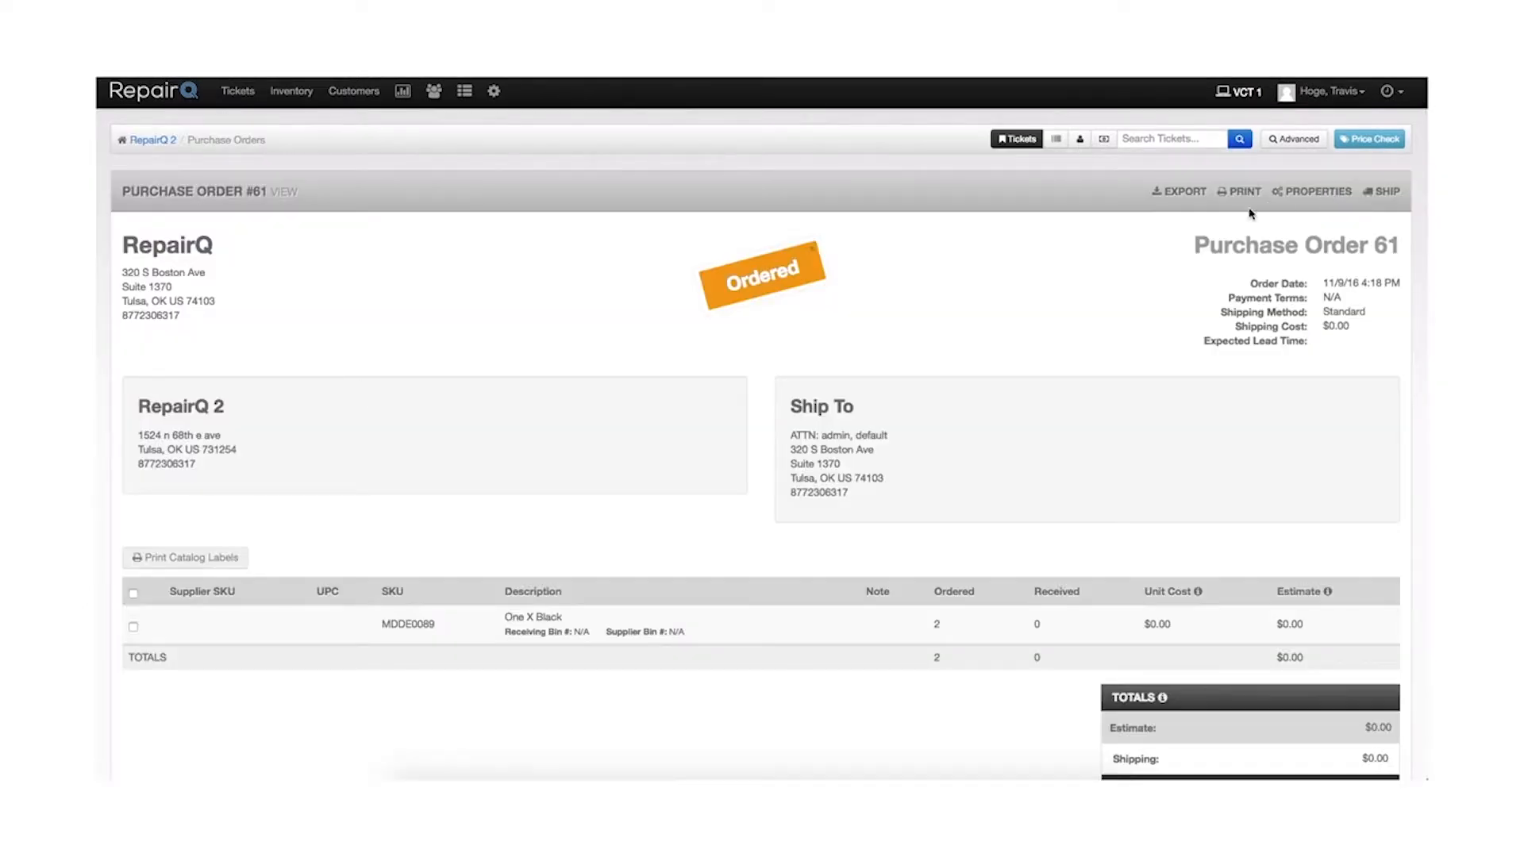
pyautogui.click(290, 94)
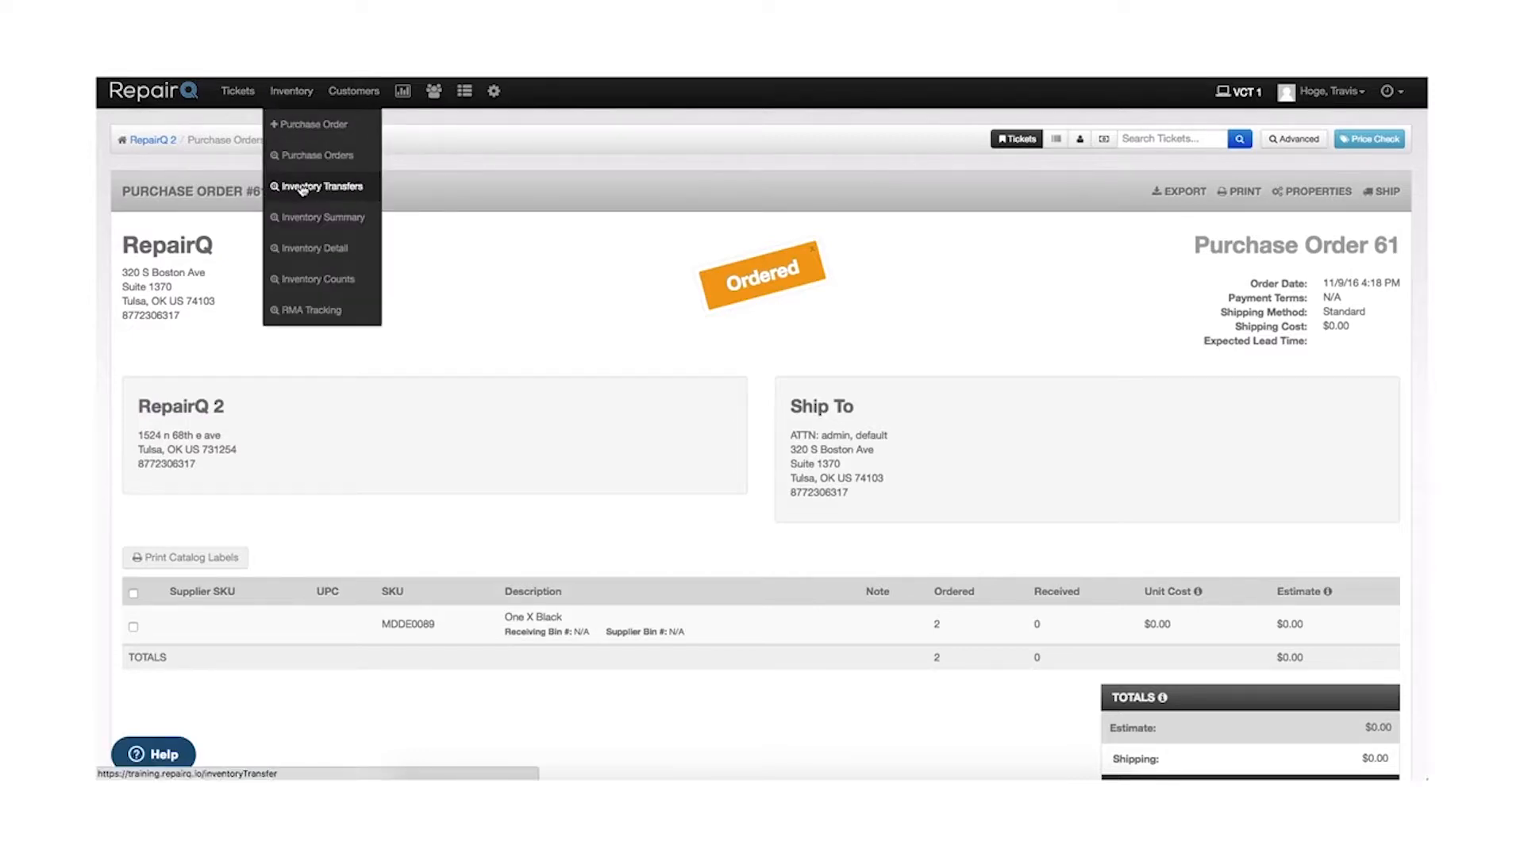
pyautogui.click(302, 188)
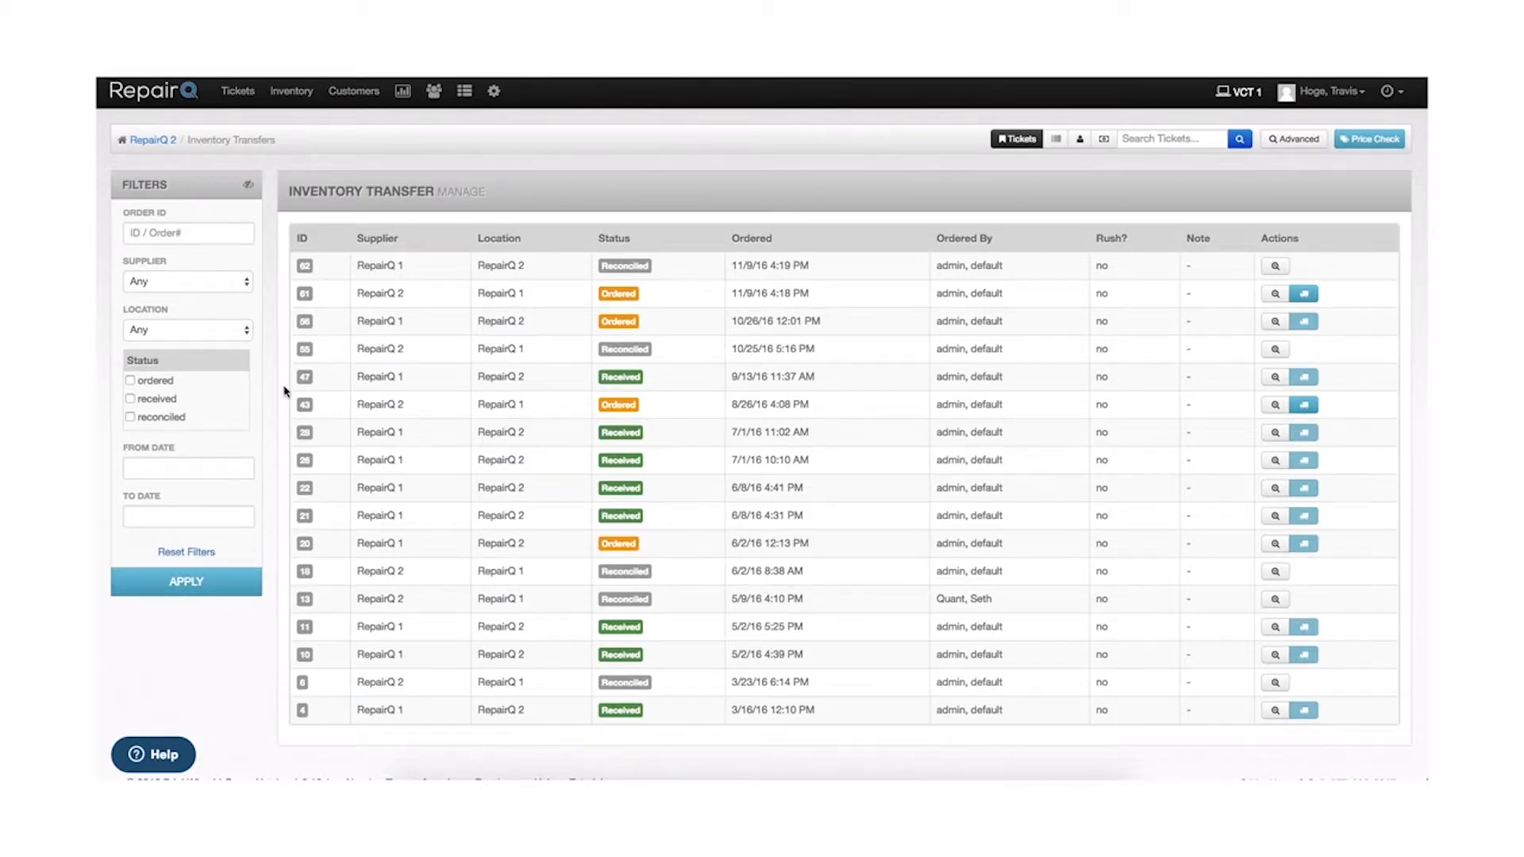
pyautogui.moveTo(285, 99)
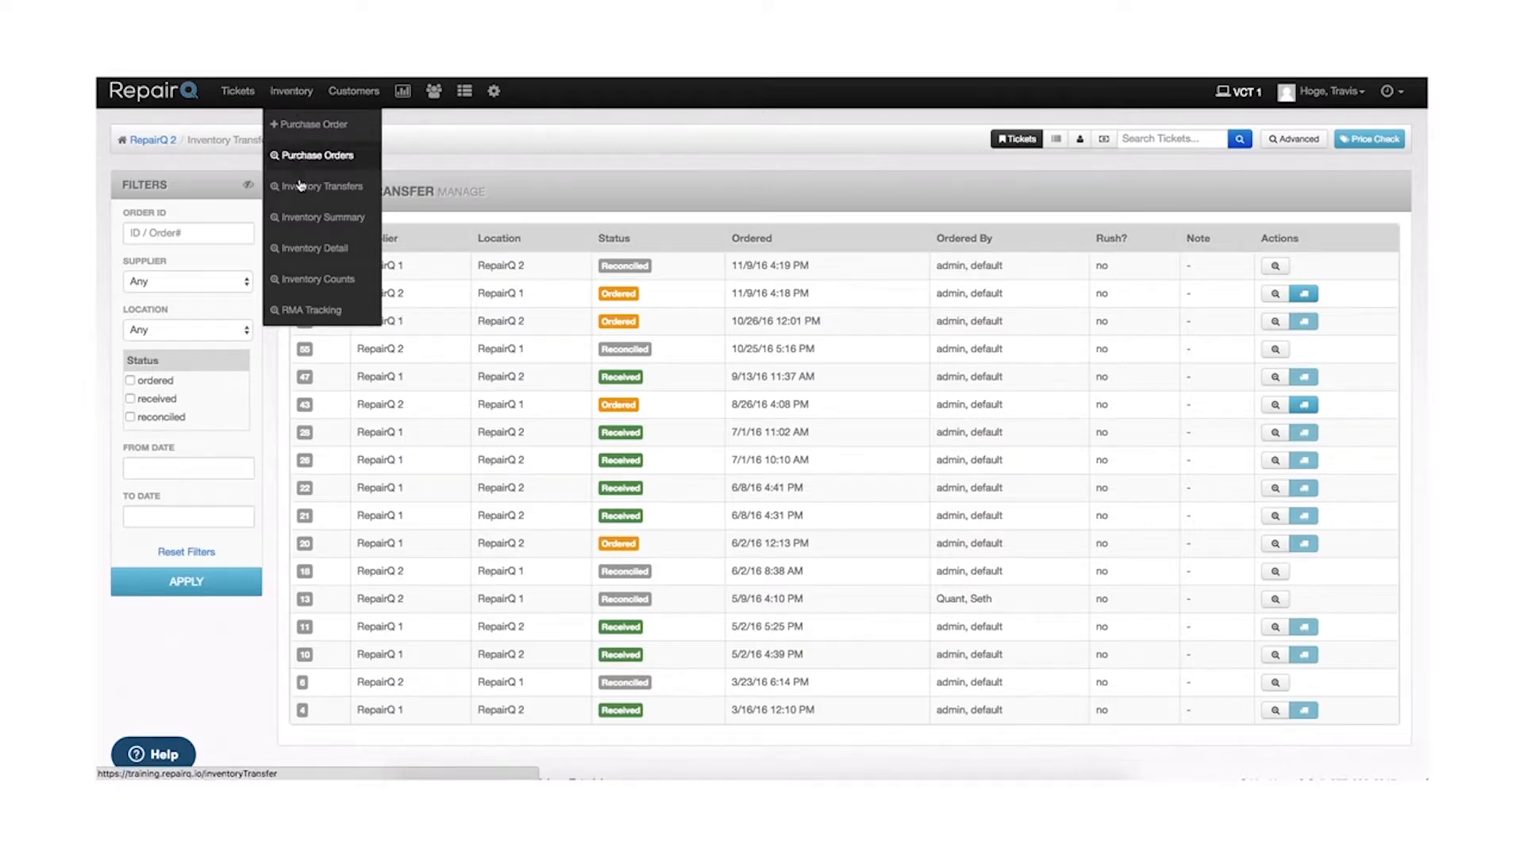
pyautogui.click(311, 221)
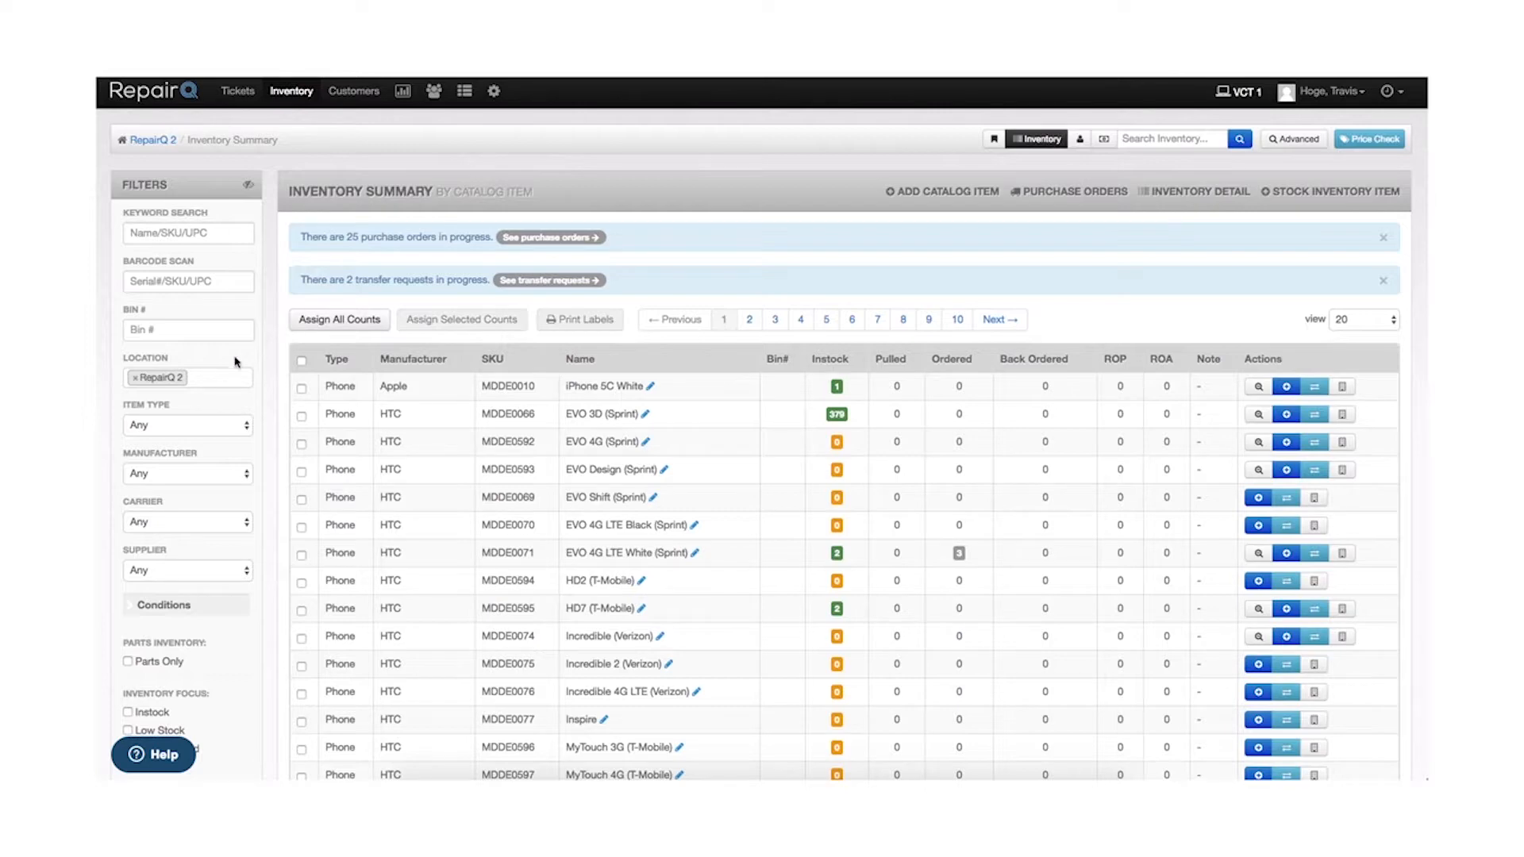
# Filter the Inventory Summary to in-stock items matching 'iphone 6 lcd black'.
pyautogui.scroll(-3, 199, 439)
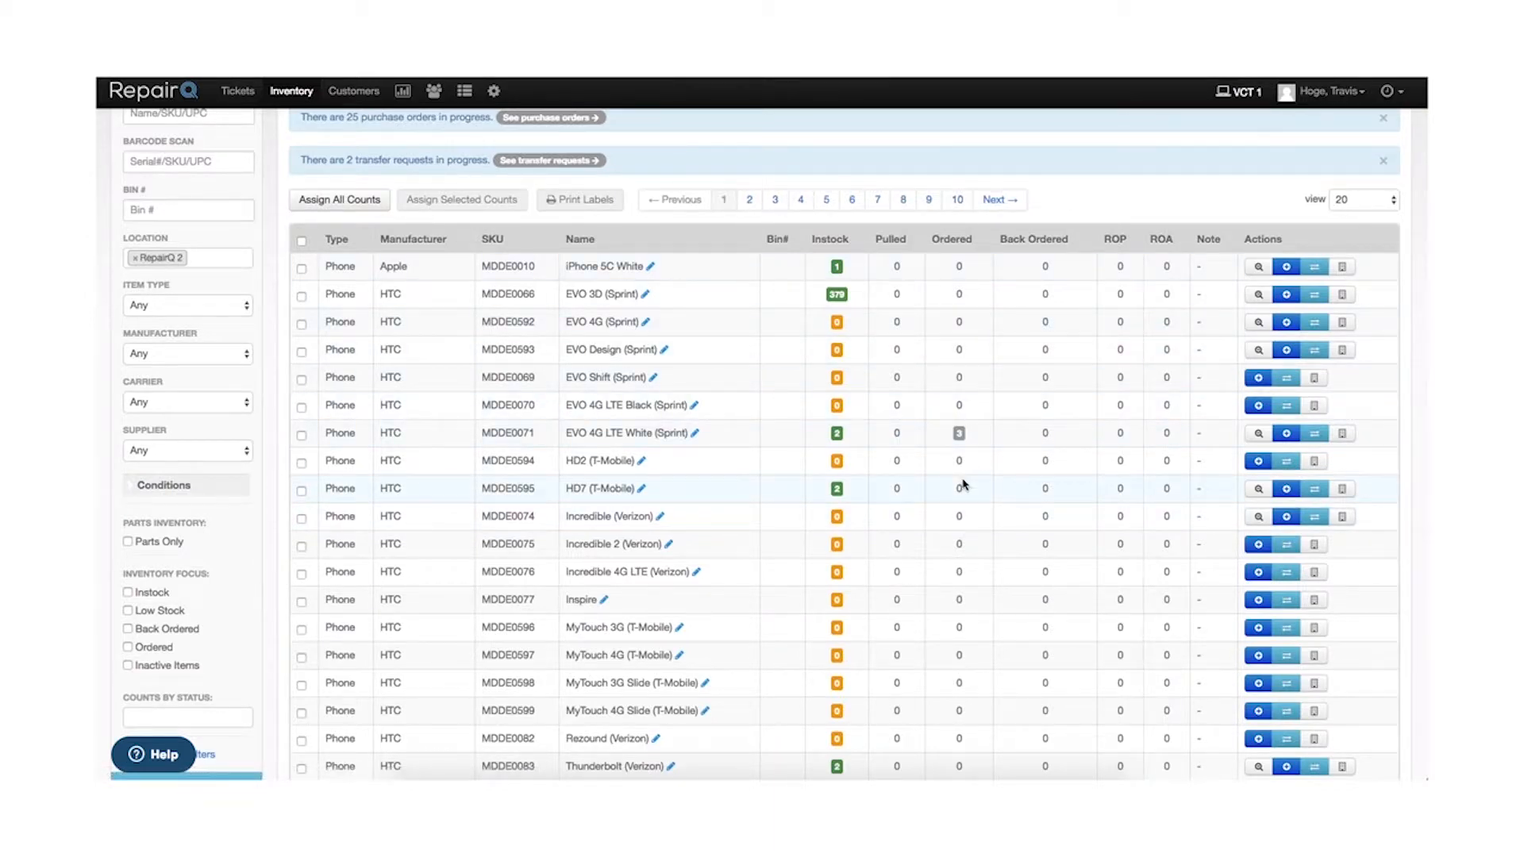
pyautogui.scroll(-2, 963, 484)
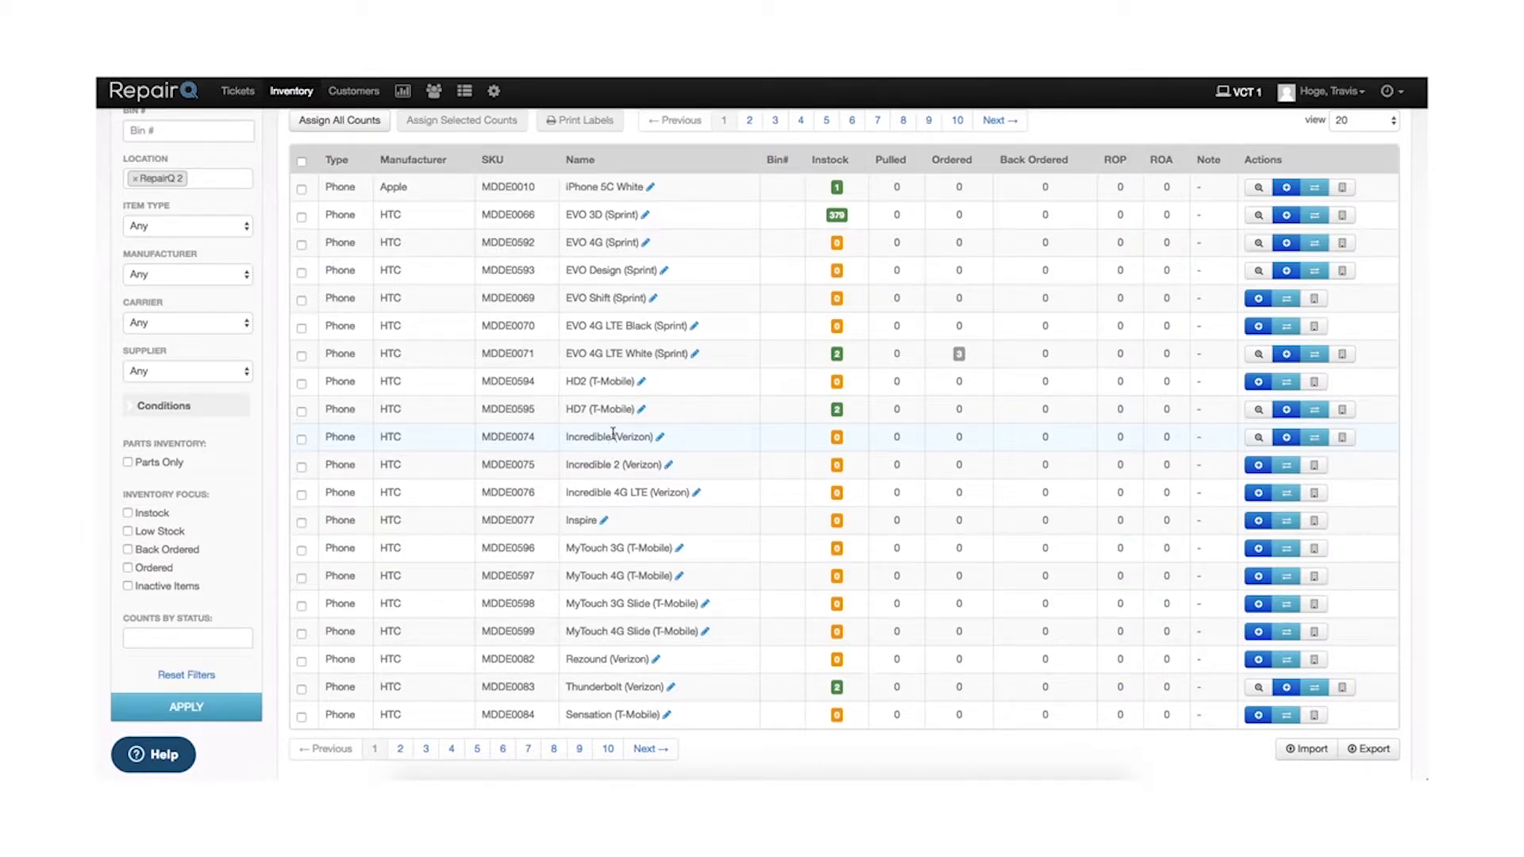
pyautogui.scroll(3, 613, 433)
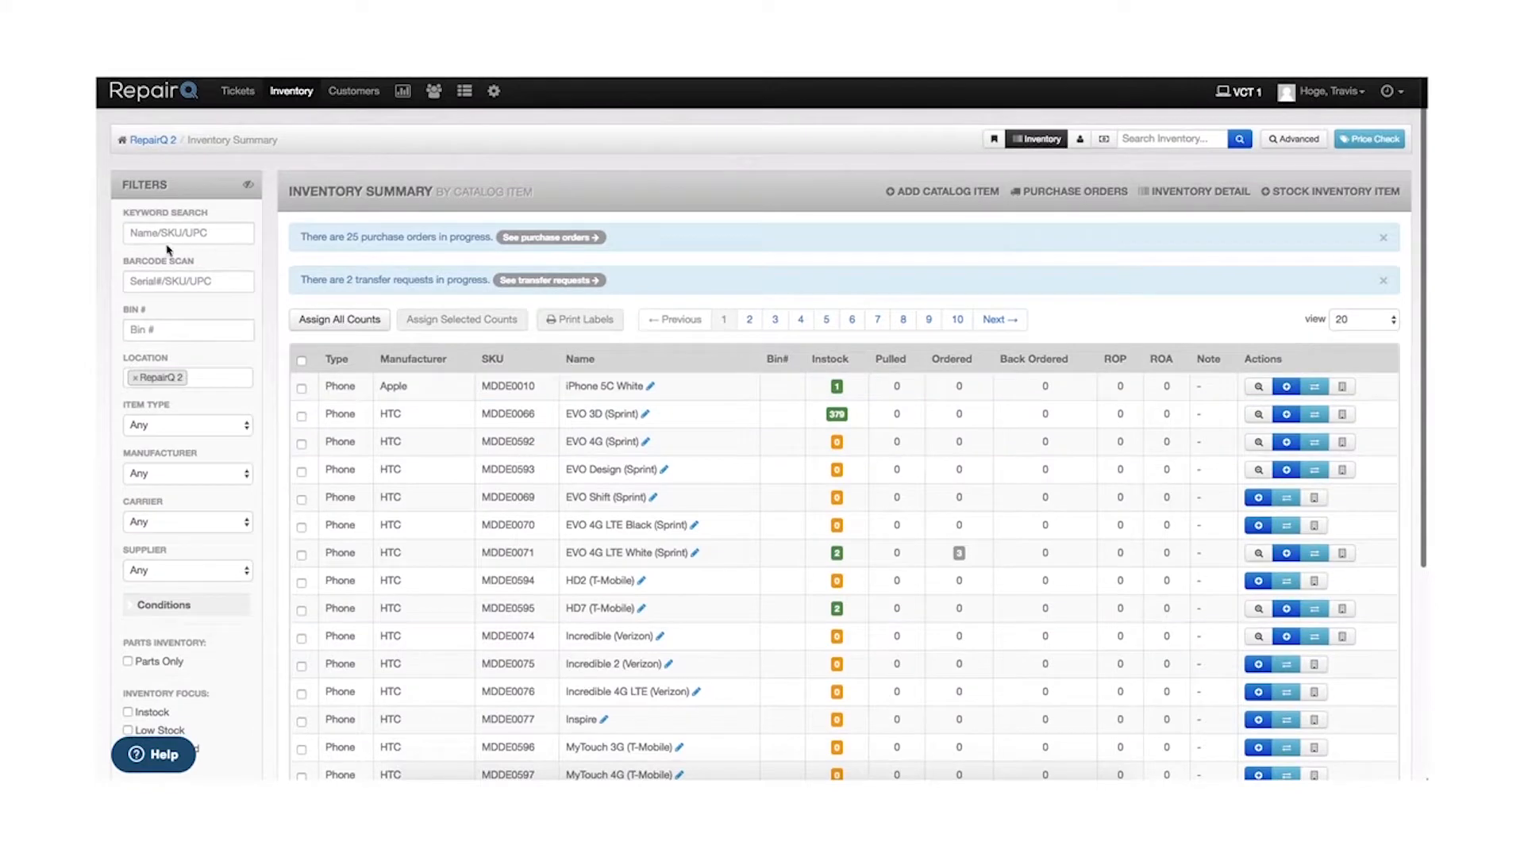
pyautogui.click(149, 235)
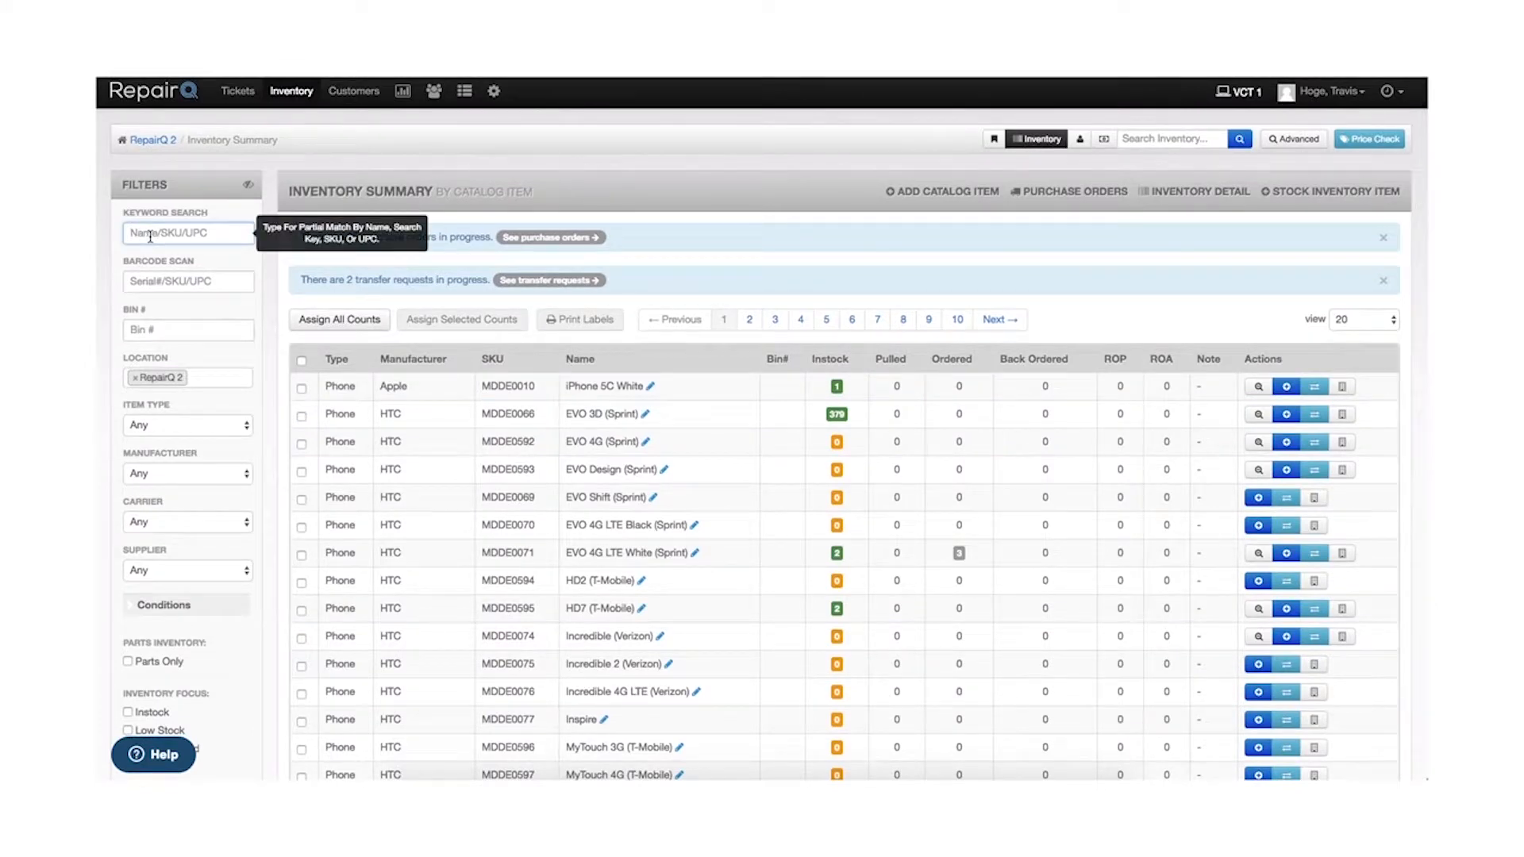
pyautogui.scroll(-2, 210, 429)
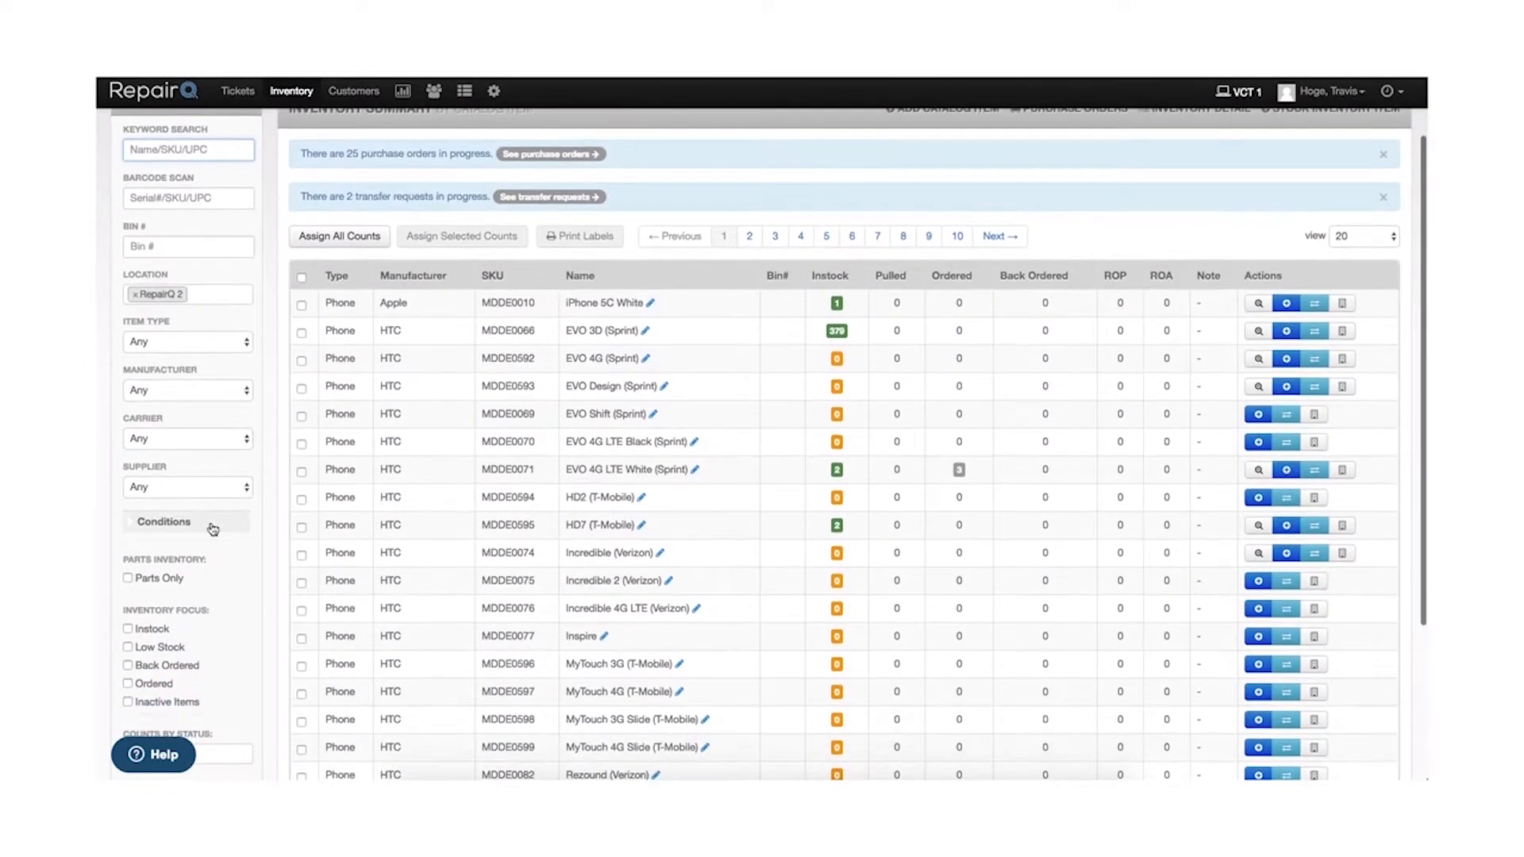
pyautogui.scroll(-4, 301, 603)
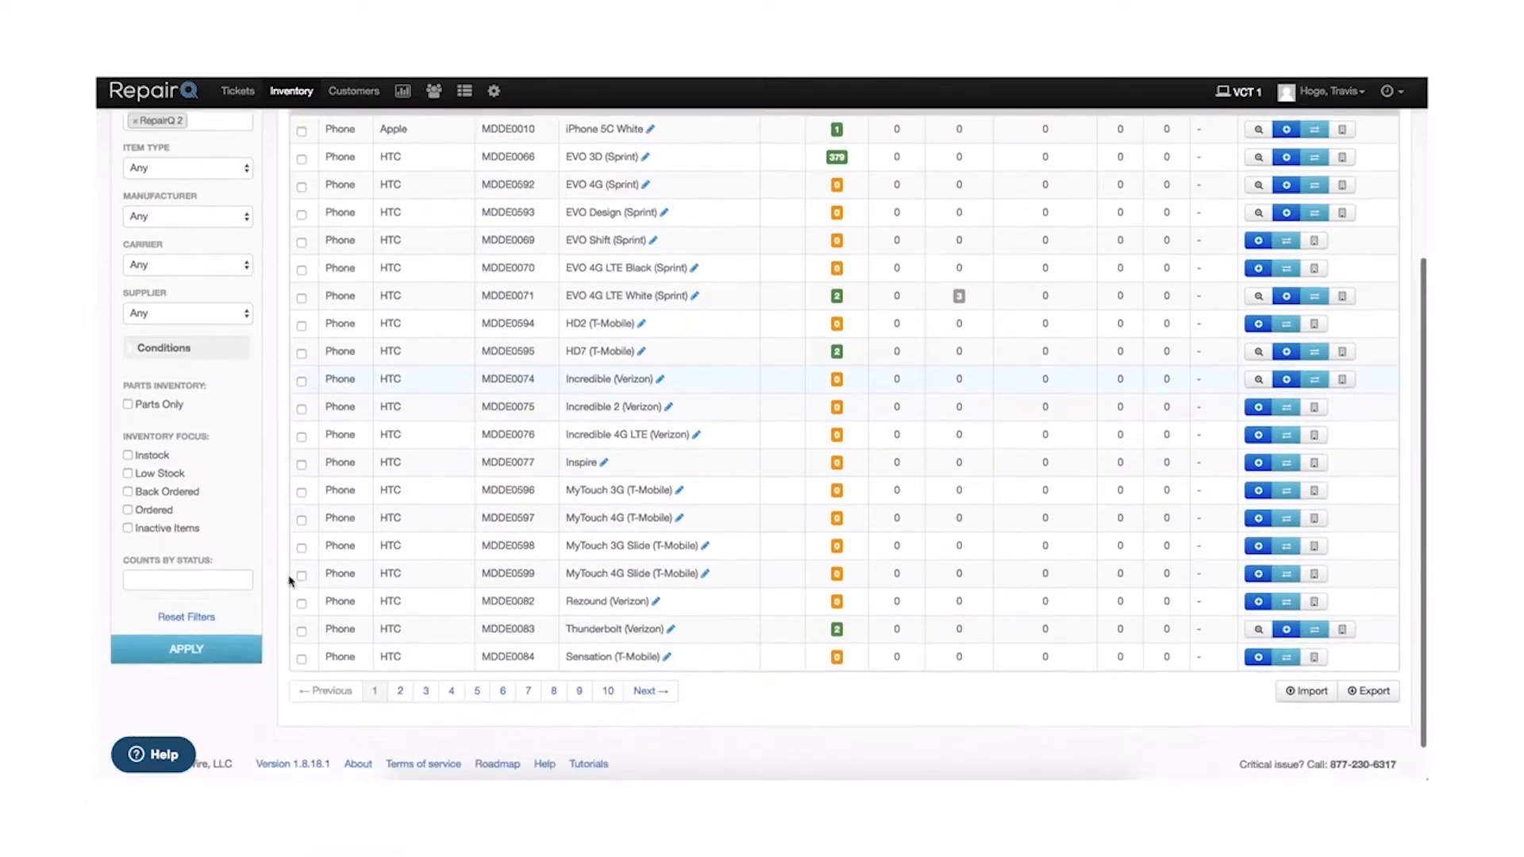
pyautogui.click(188, 639)
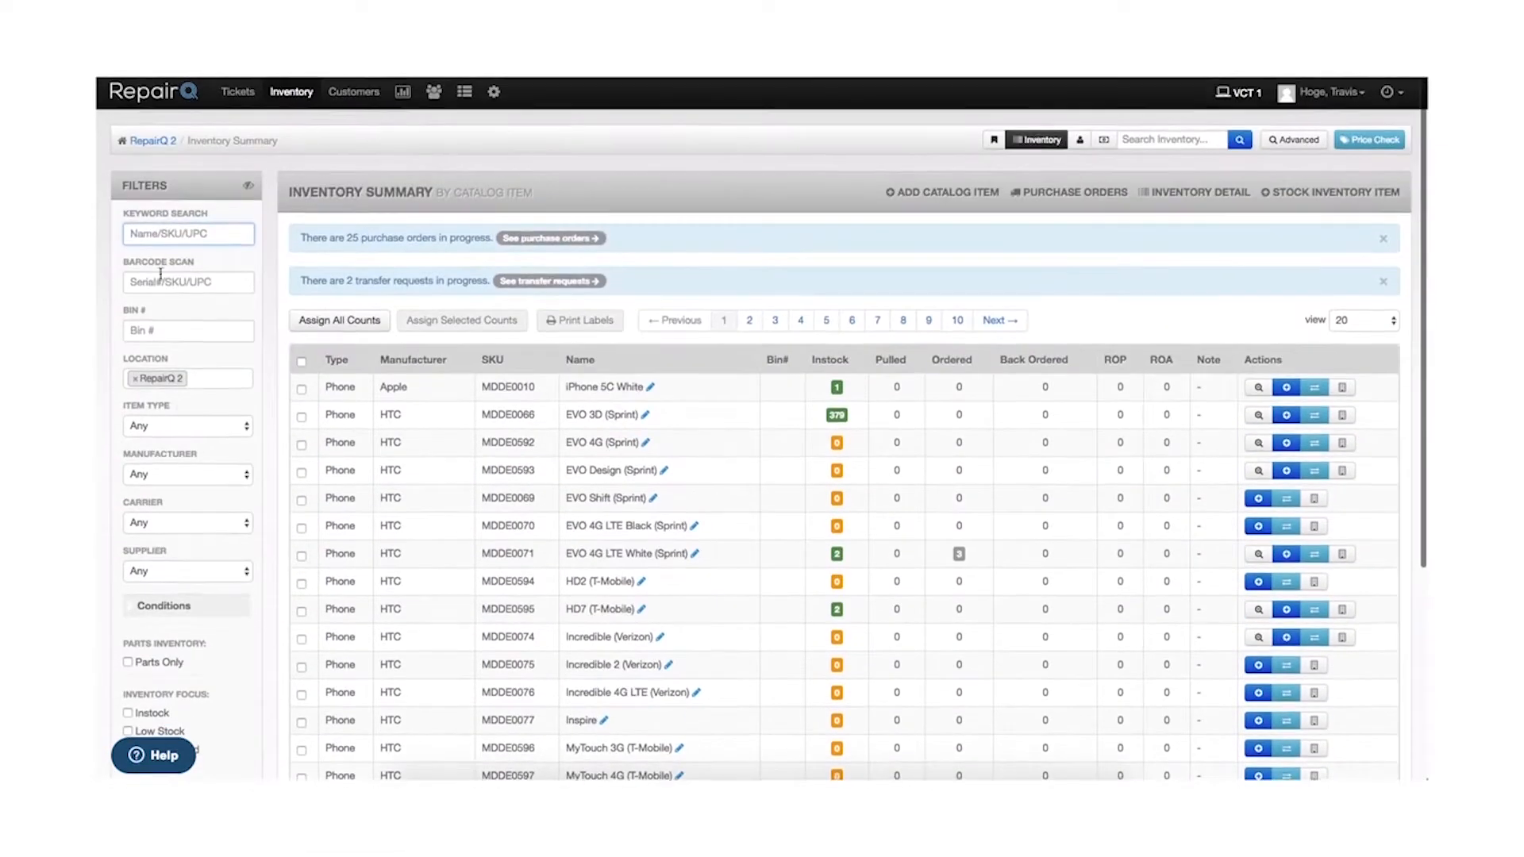
pyautogui.write('iphone ')
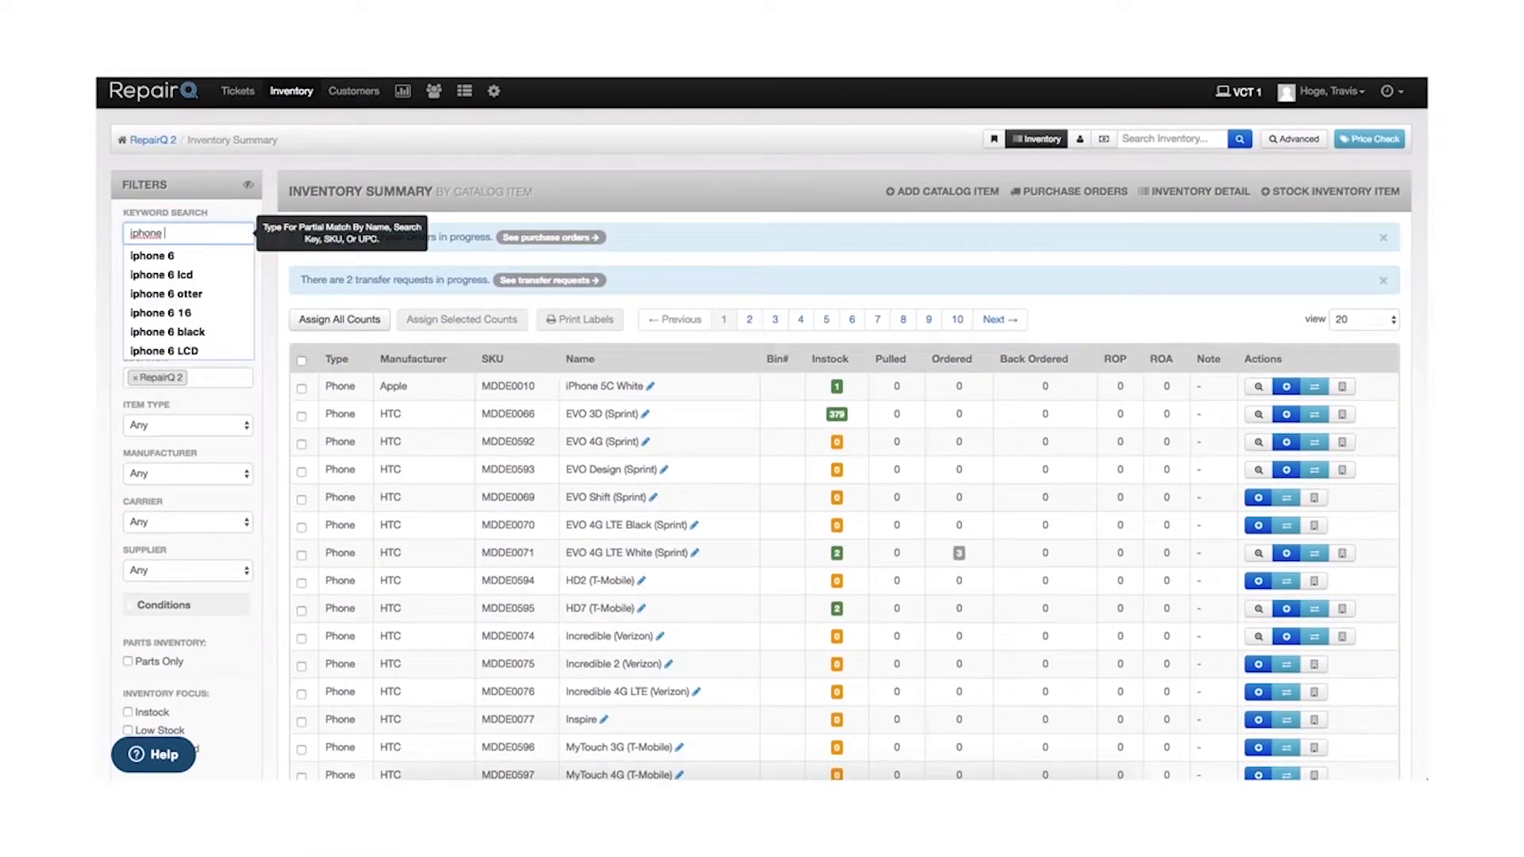
pyautogui.write('6 lcd')
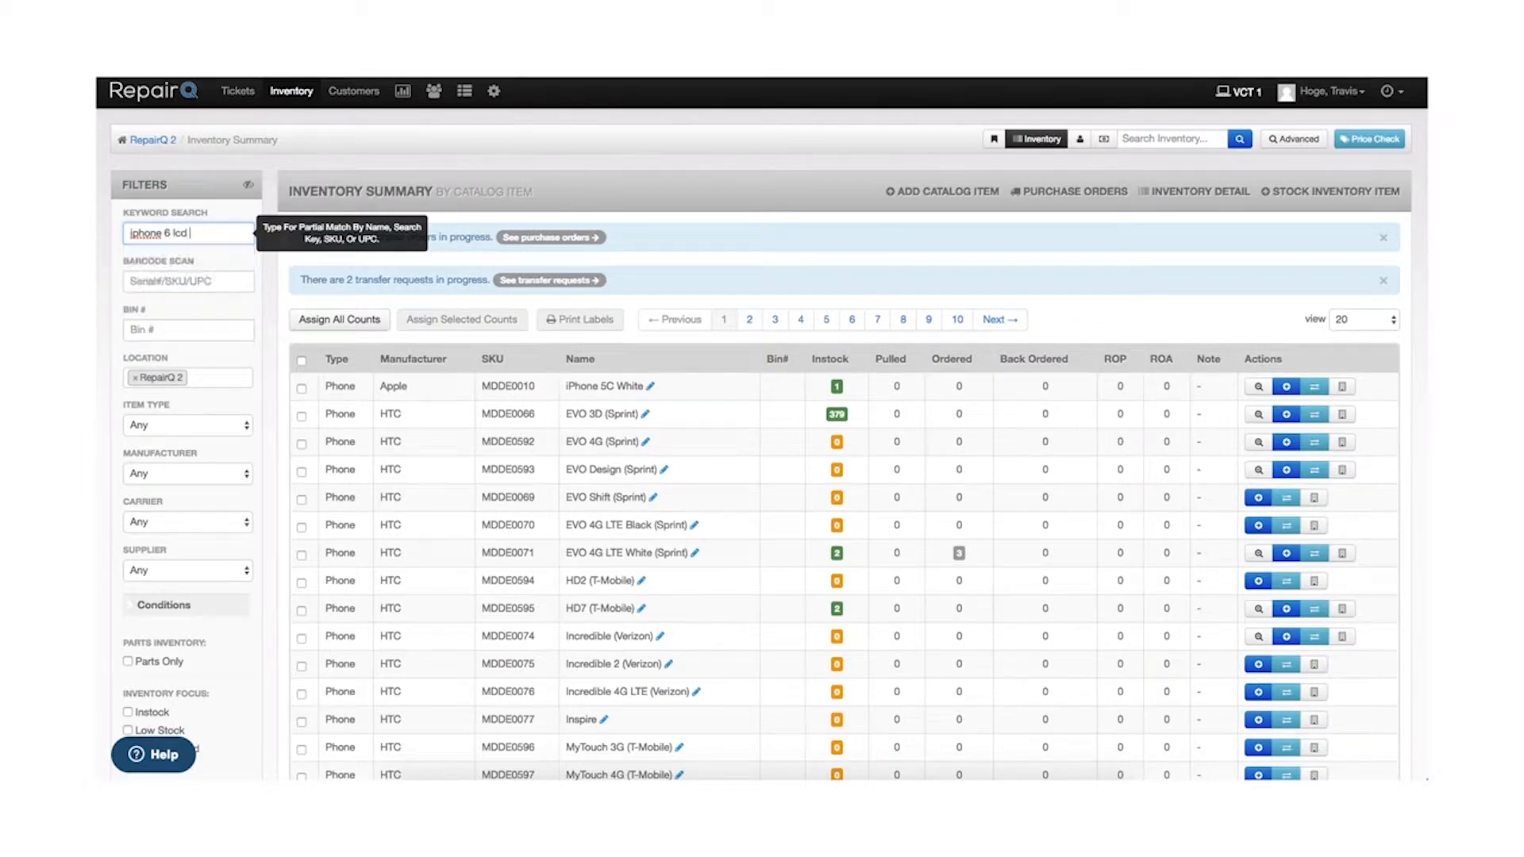
pyautogui.write(' black')
pyautogui.scroll(-2, 279, 432)
pyautogui.click(140, 559)
pyautogui.scroll(-1, 159, 603)
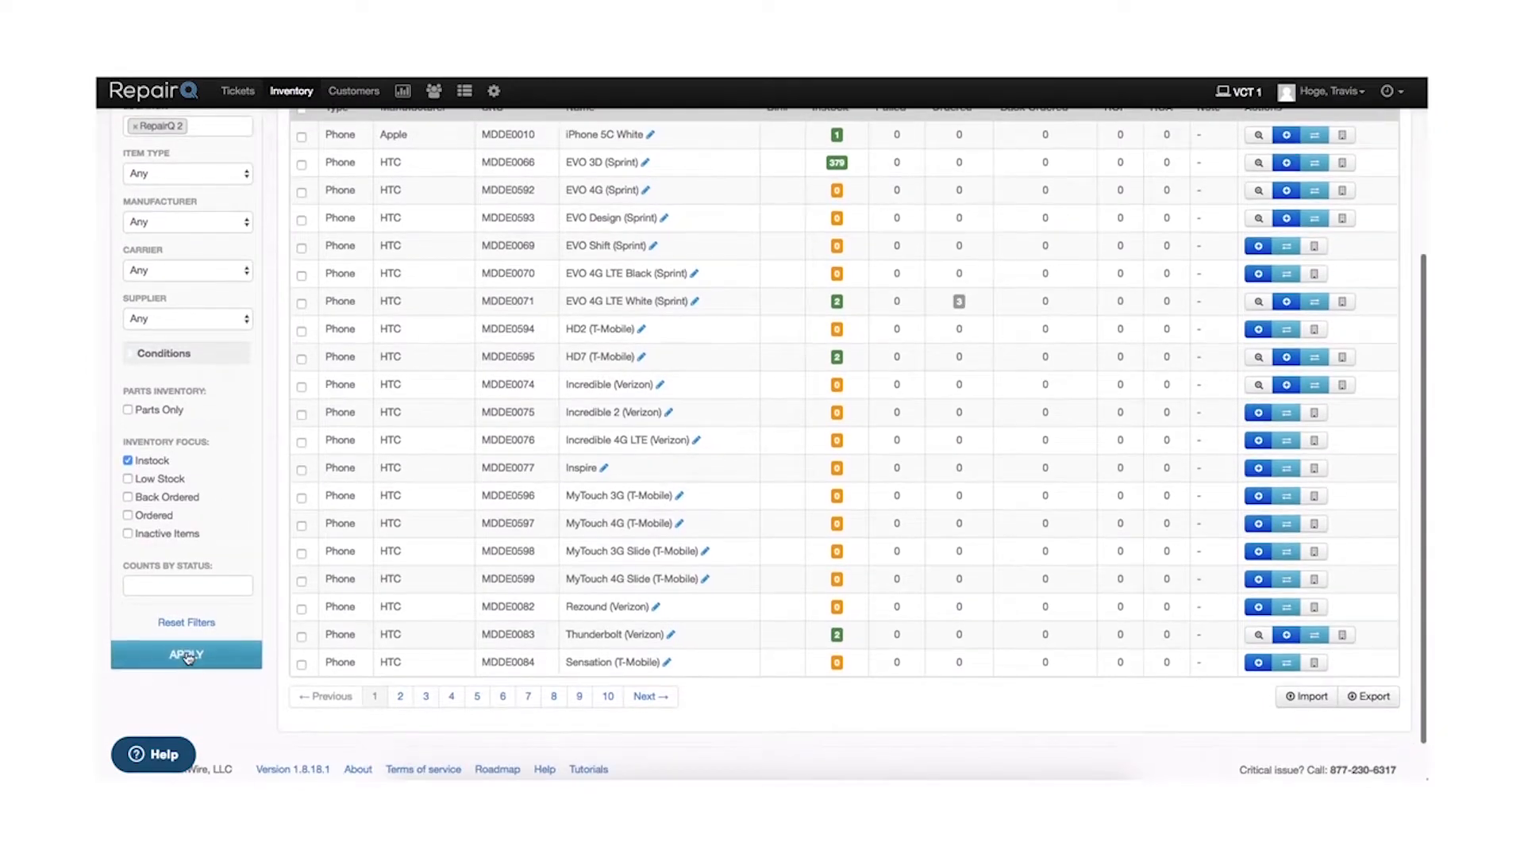
pyautogui.click(187, 656)
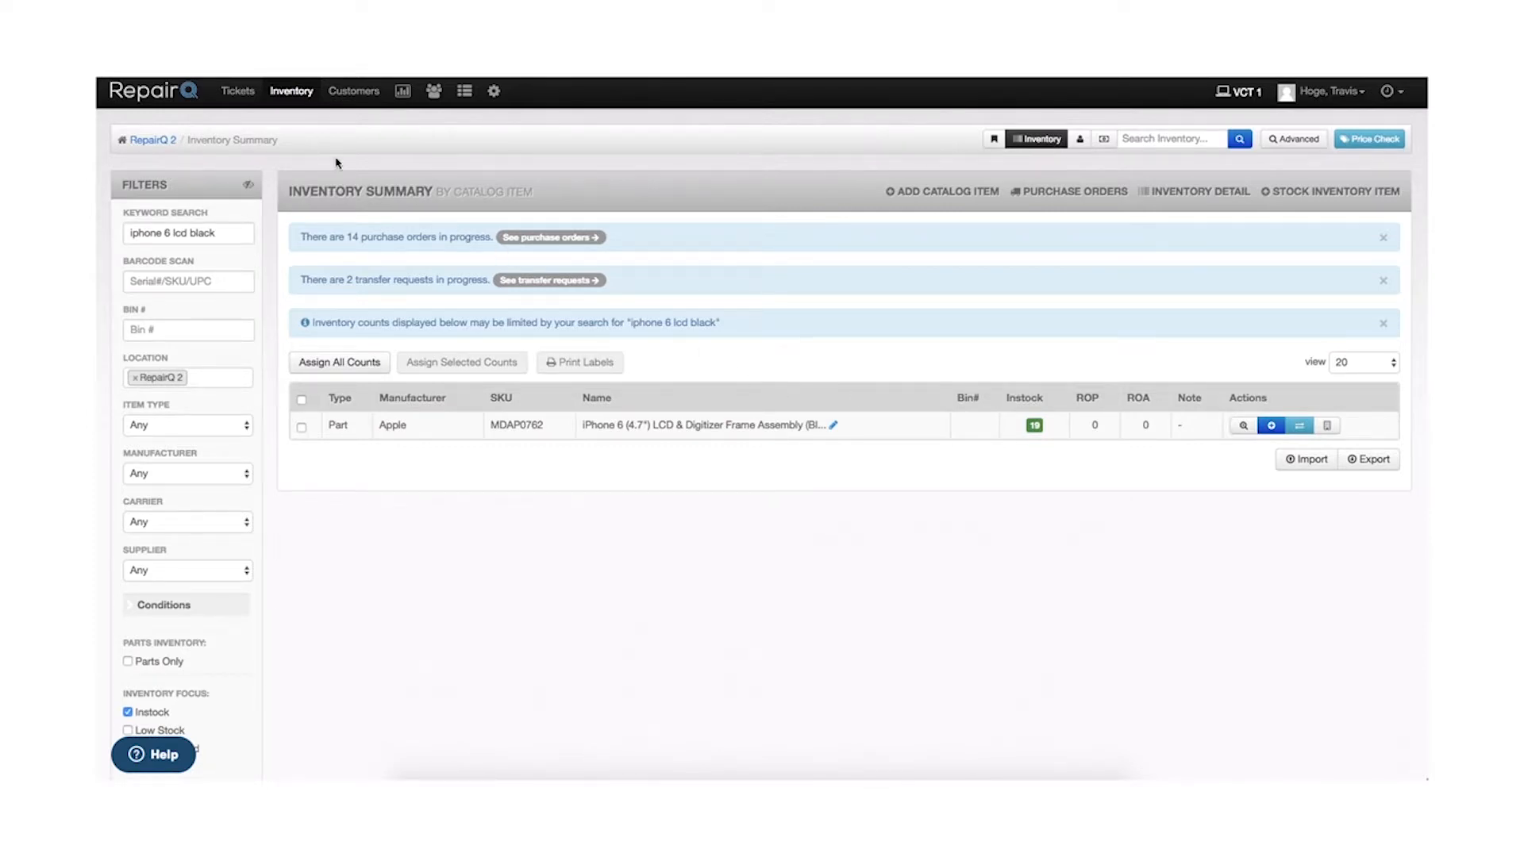
pyautogui.moveTo(287, 98)
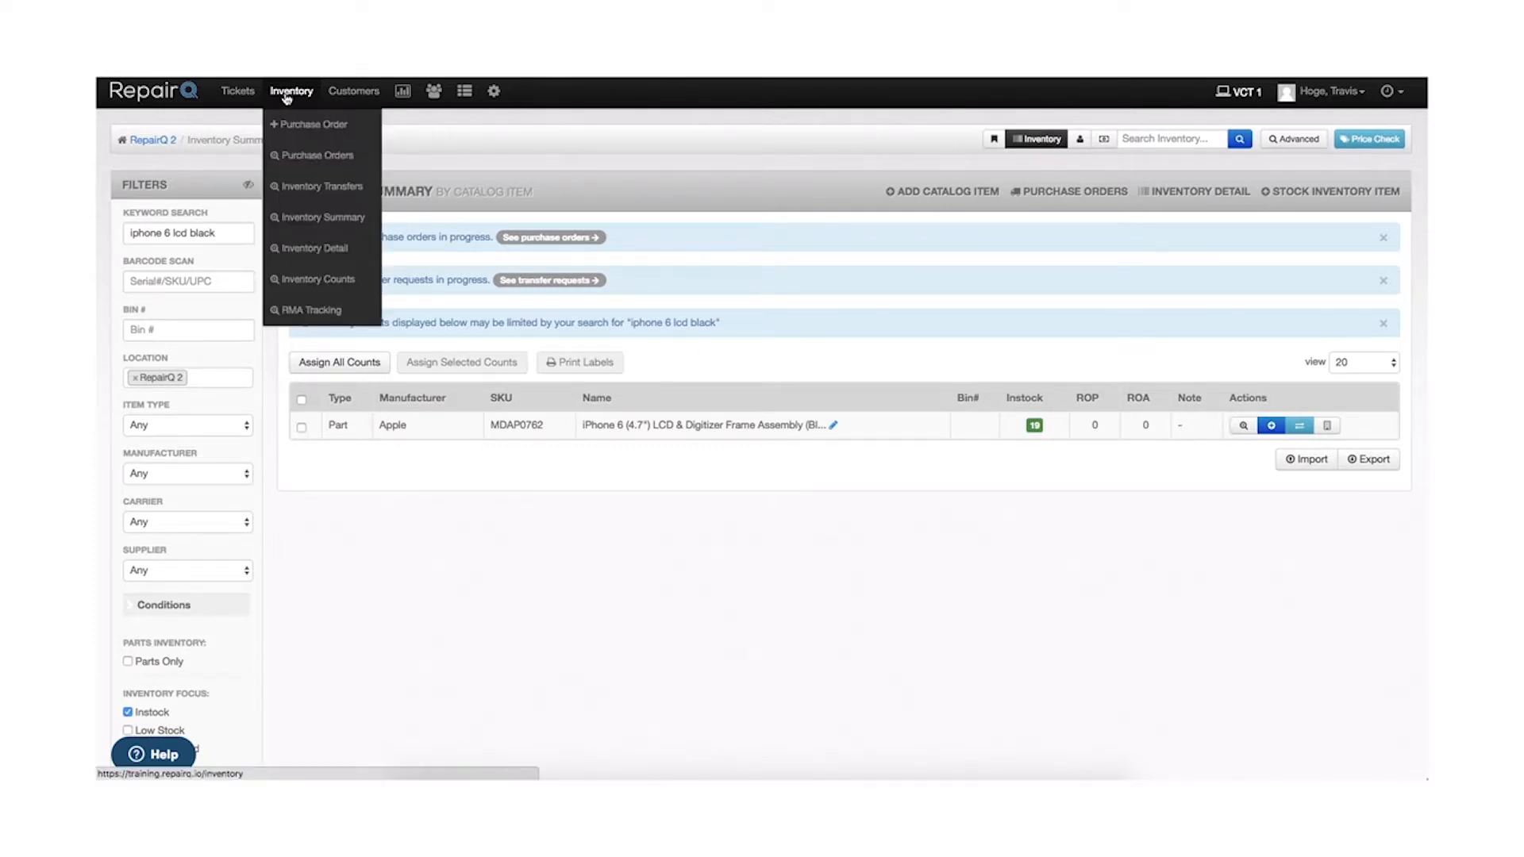
# Open Inventory Detail for the iPhone 6 LCD and move to page 2, units 1218–1223.
pyautogui.click(309, 249)
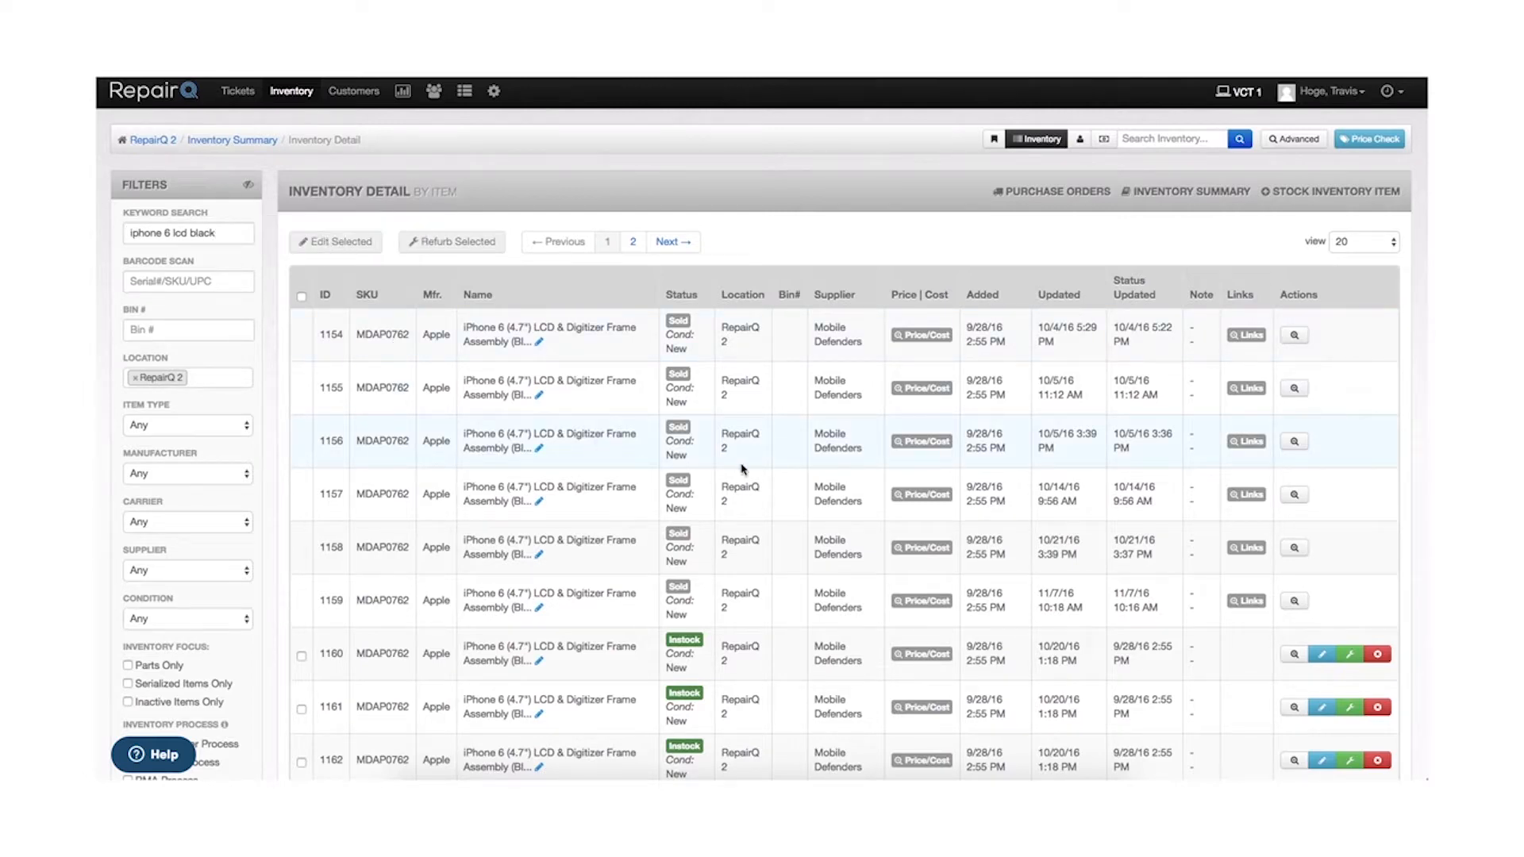
pyautogui.scroll(-1, 742, 468)
pyautogui.scroll(-2, 707, 370)
pyautogui.scroll(-6, 706, 369)
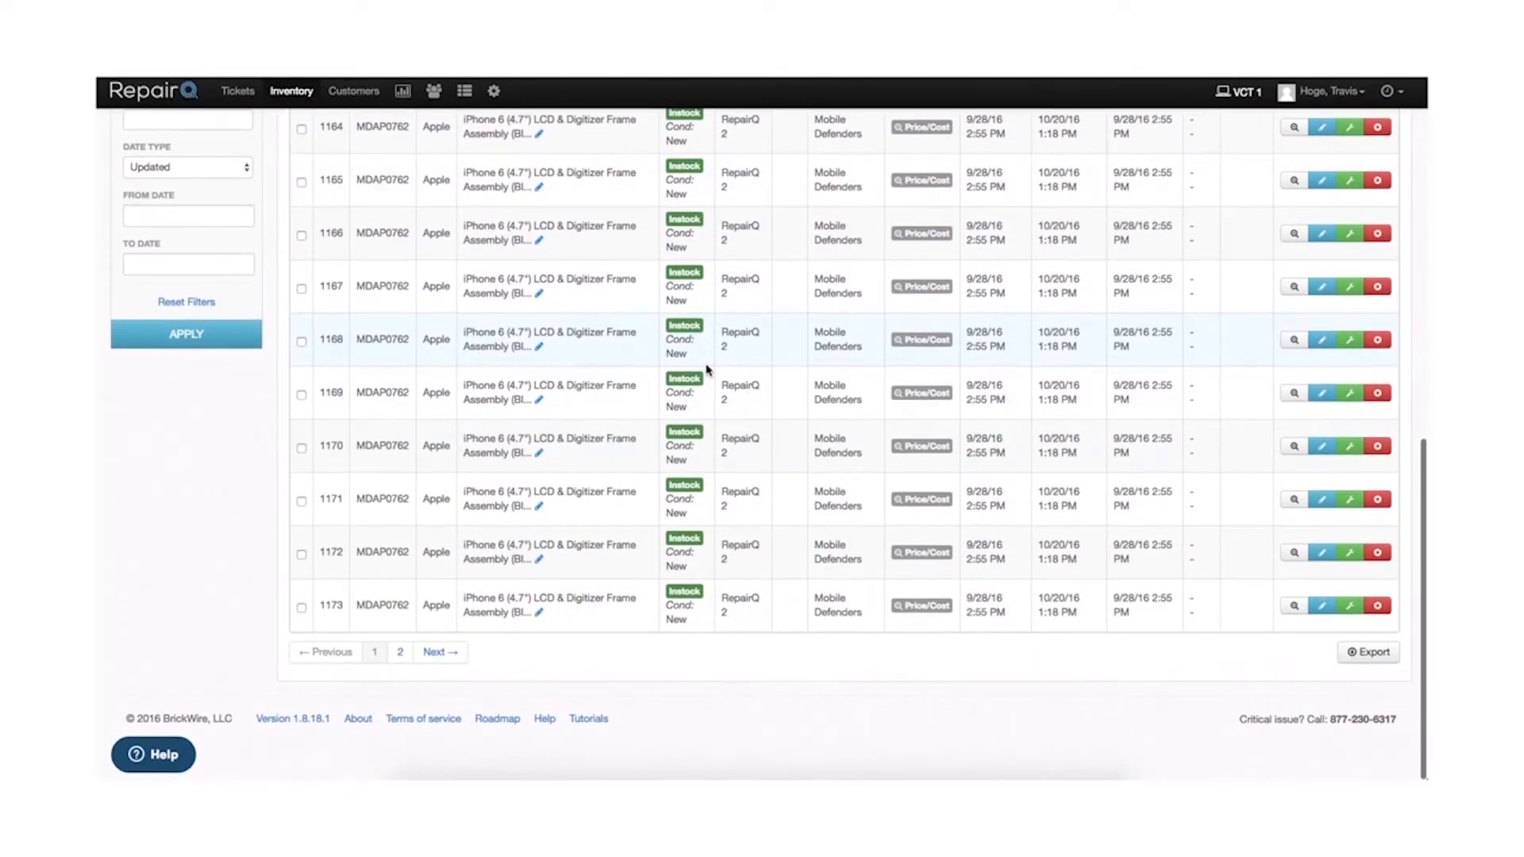
pyautogui.click(438, 657)
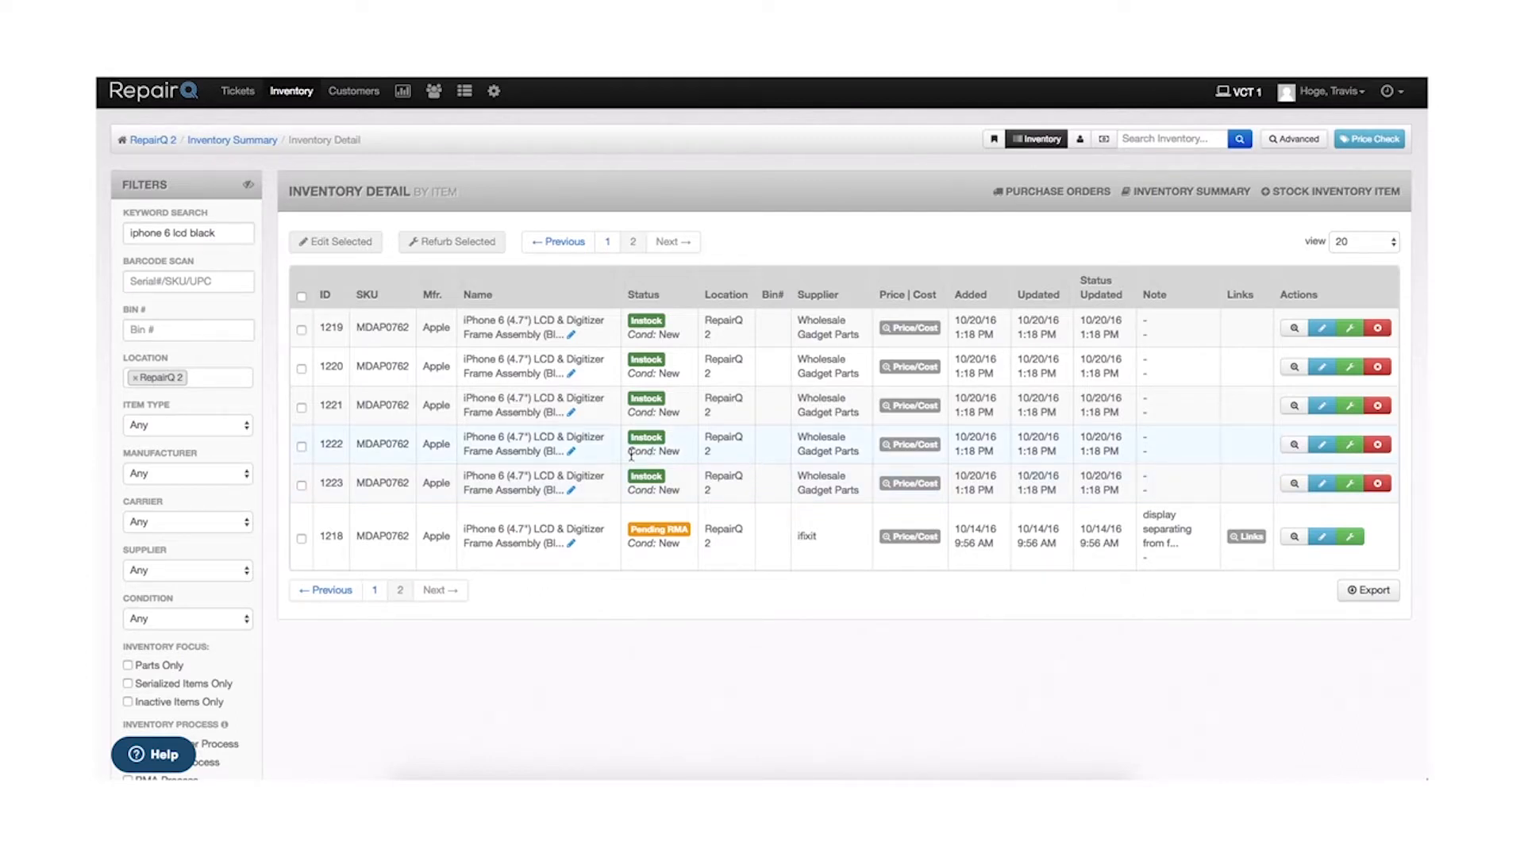
# Show unit 1222's price ($149.99) and cost ($81.99).
pyautogui.click(910, 444)
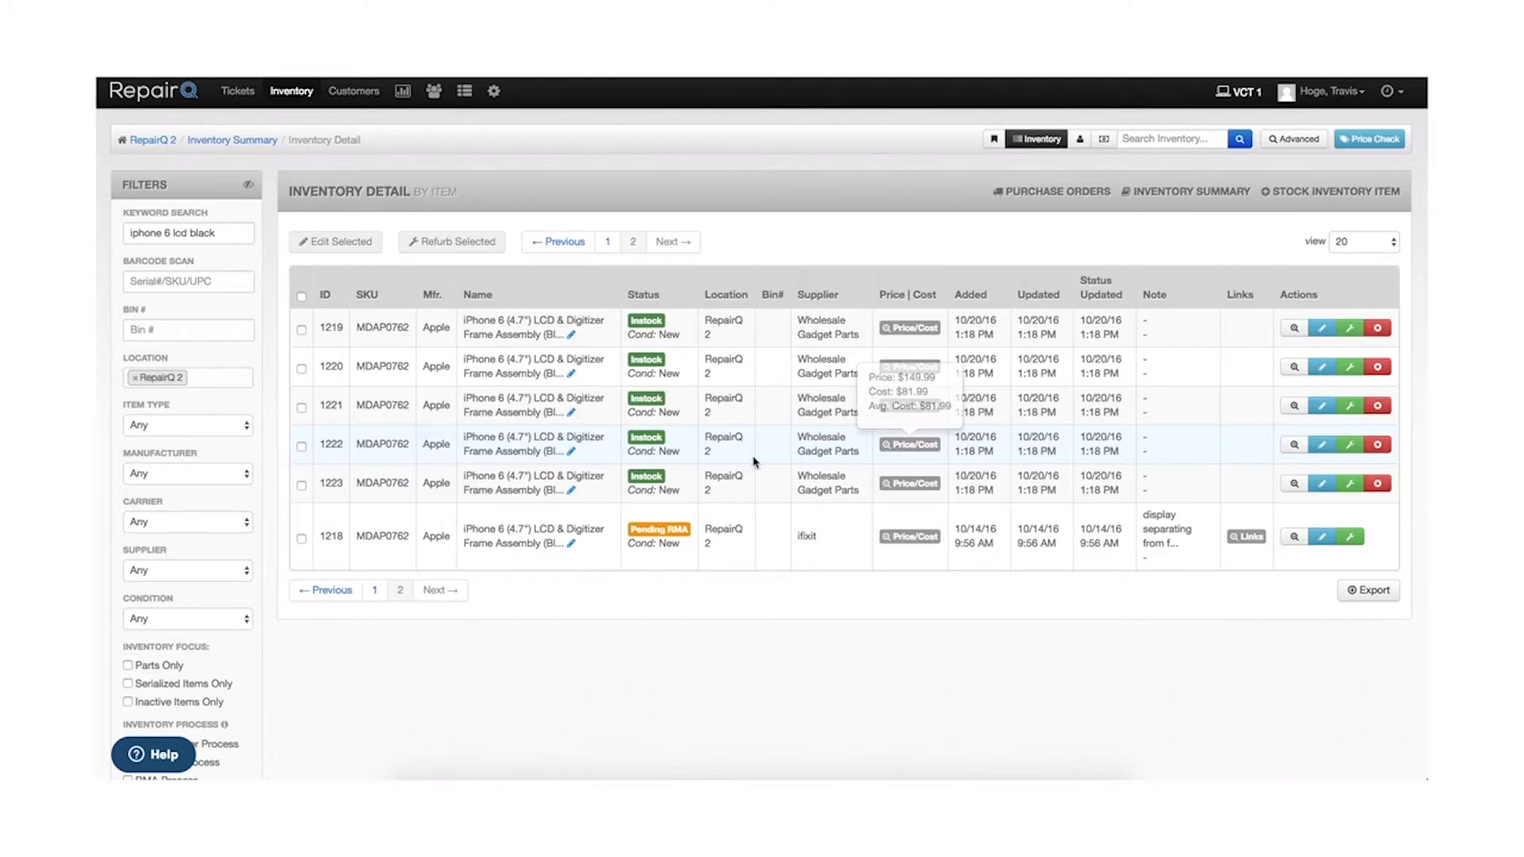
pyautogui.scroll(-5, 512, 469)
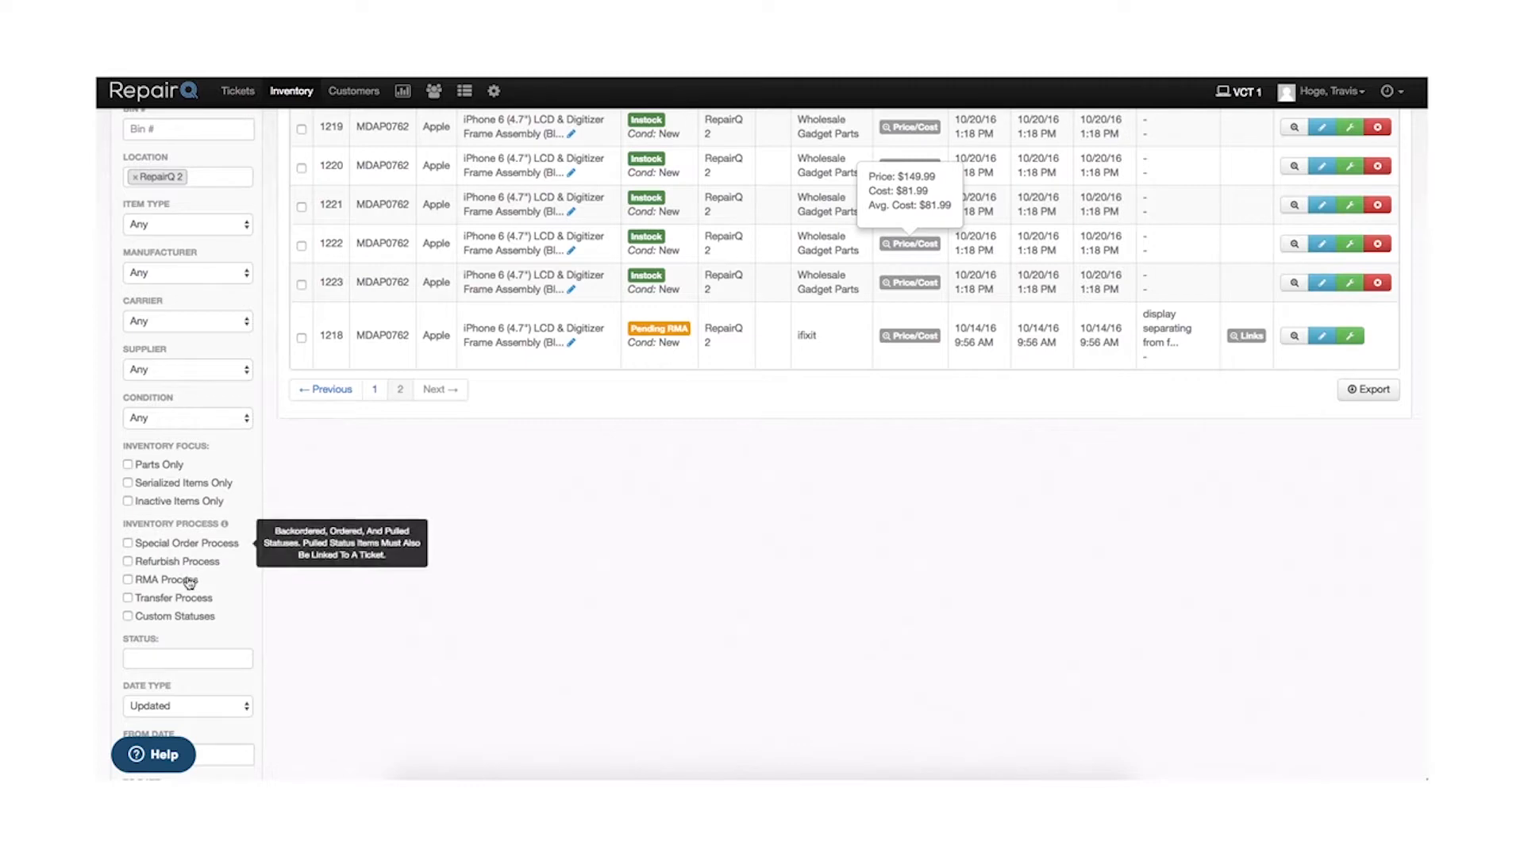
pyautogui.scroll(-5, 426, 617)
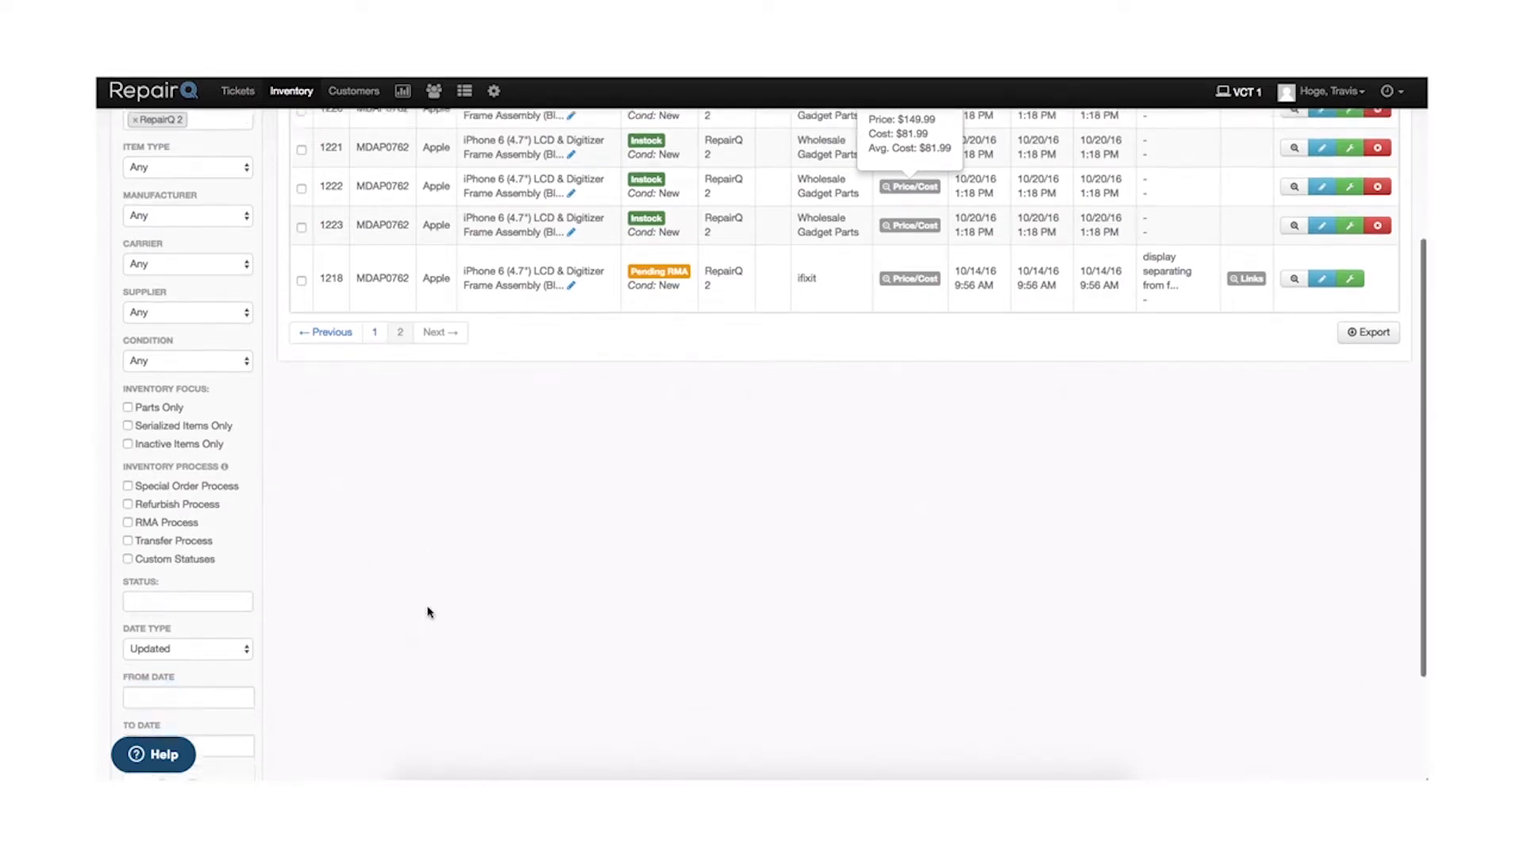
pyautogui.click(223, 700)
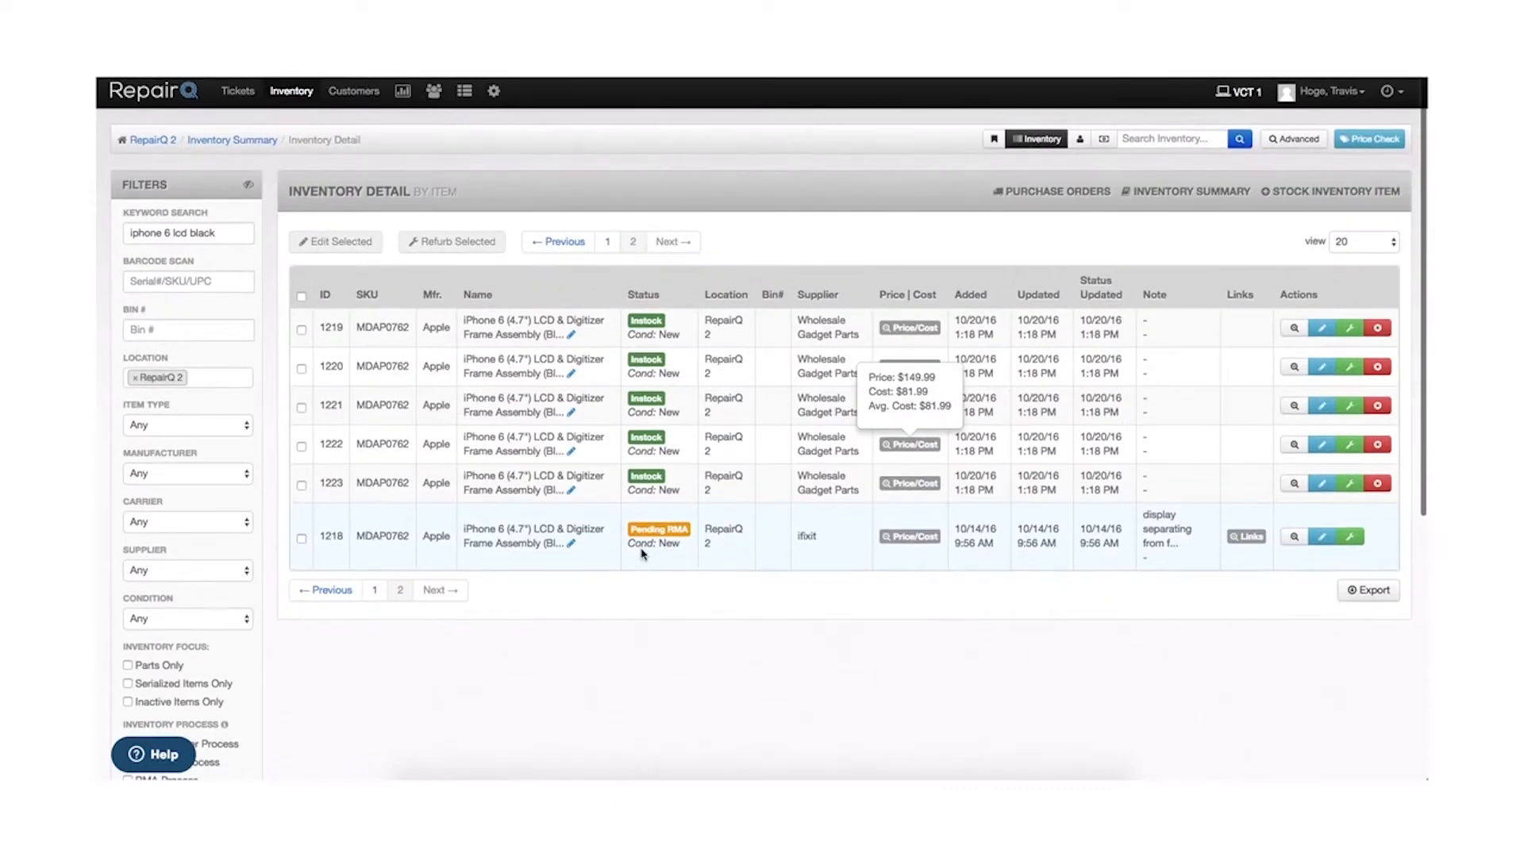
pyautogui.moveTo(301, 97)
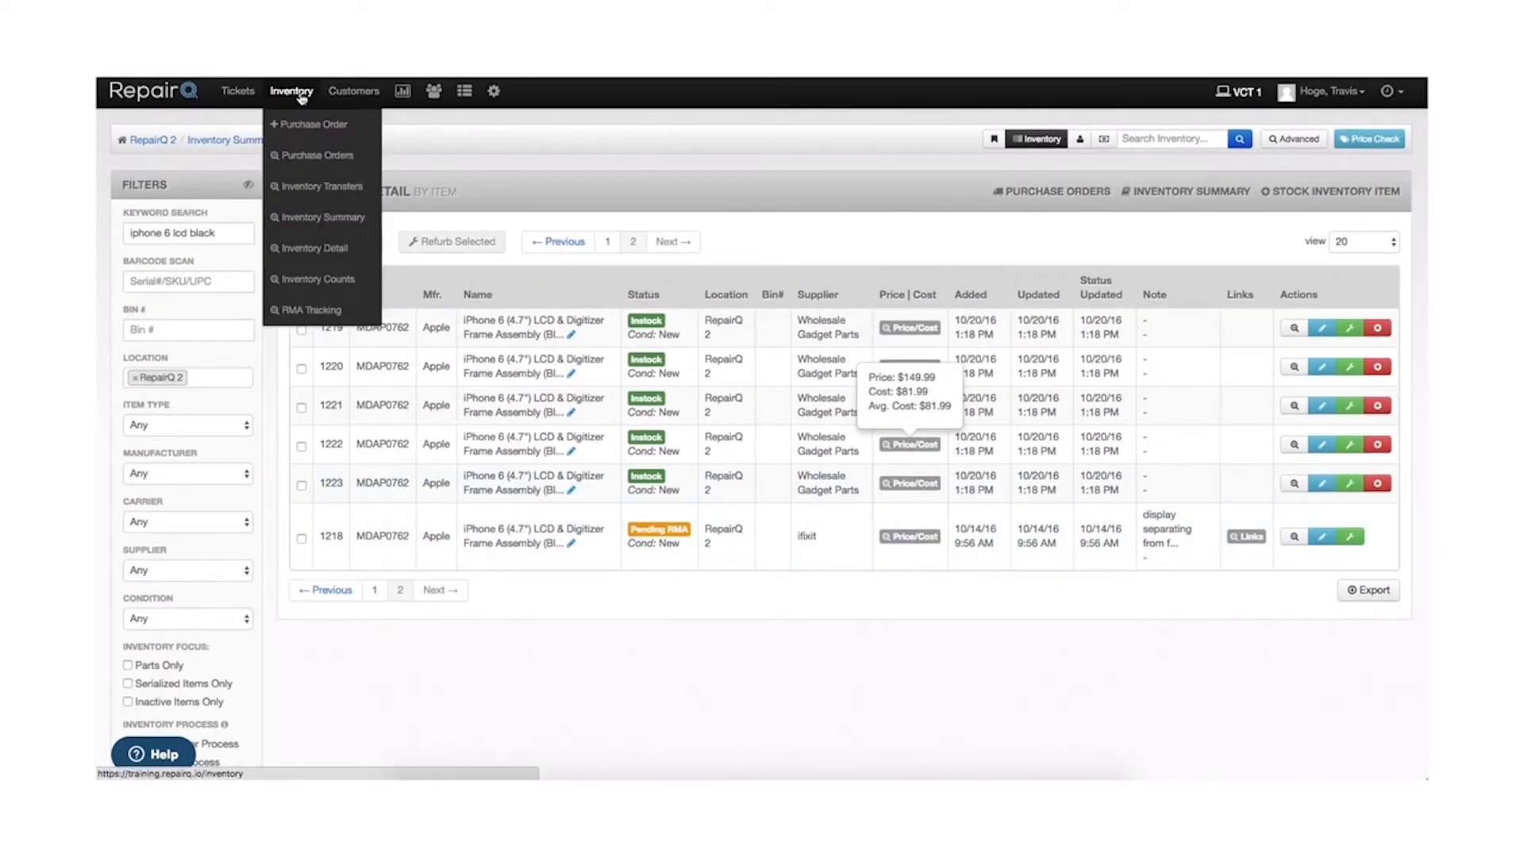
# Open the Inventory Counts page for RepairQ 2 showing the screen-protector and OtterBox counts.
pyautogui.click(312, 282)
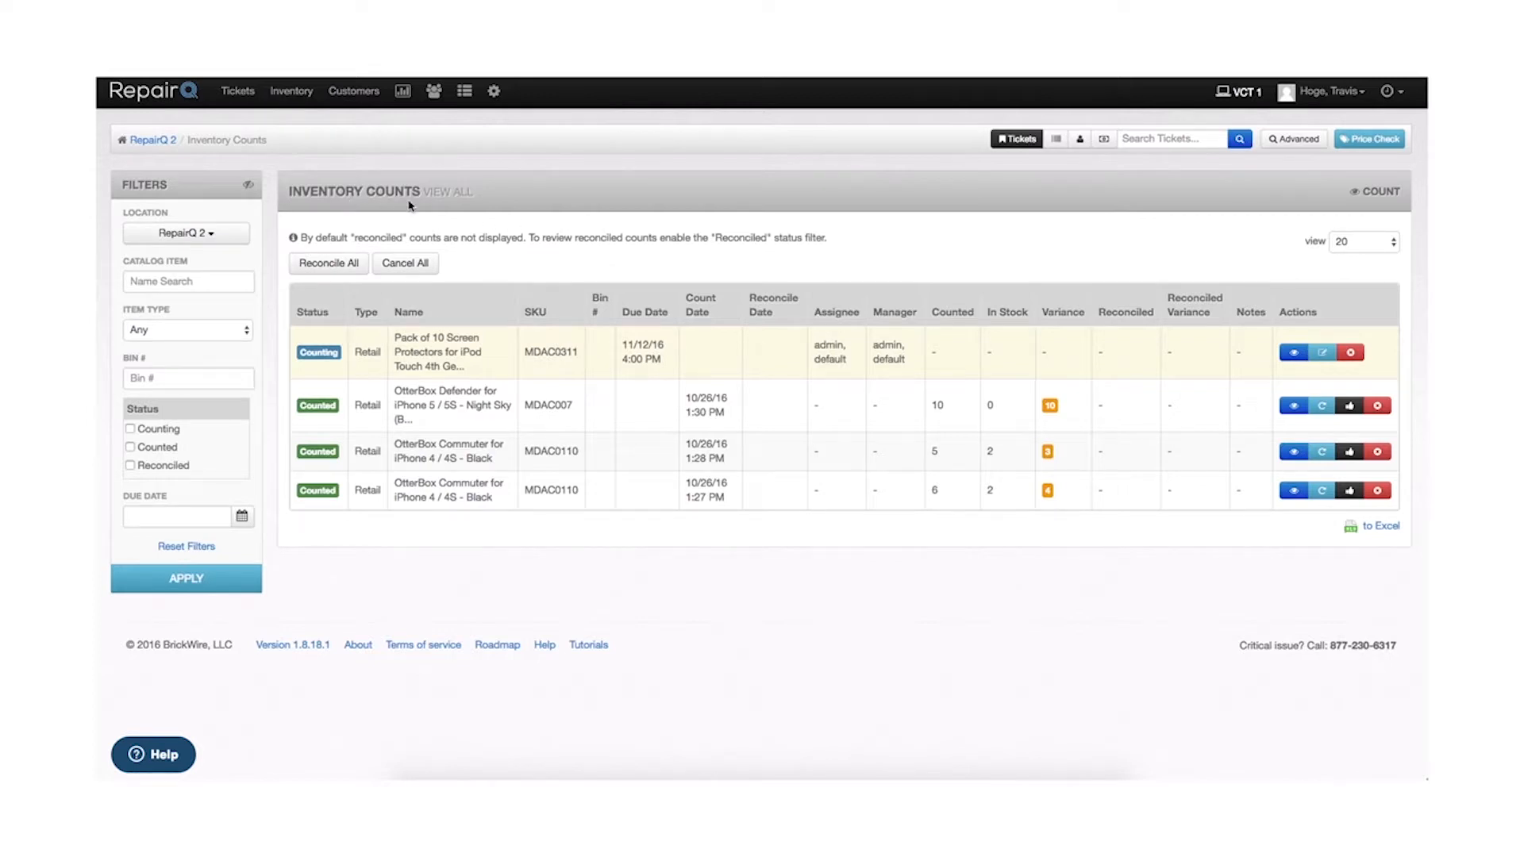
pyautogui.click(291, 90)
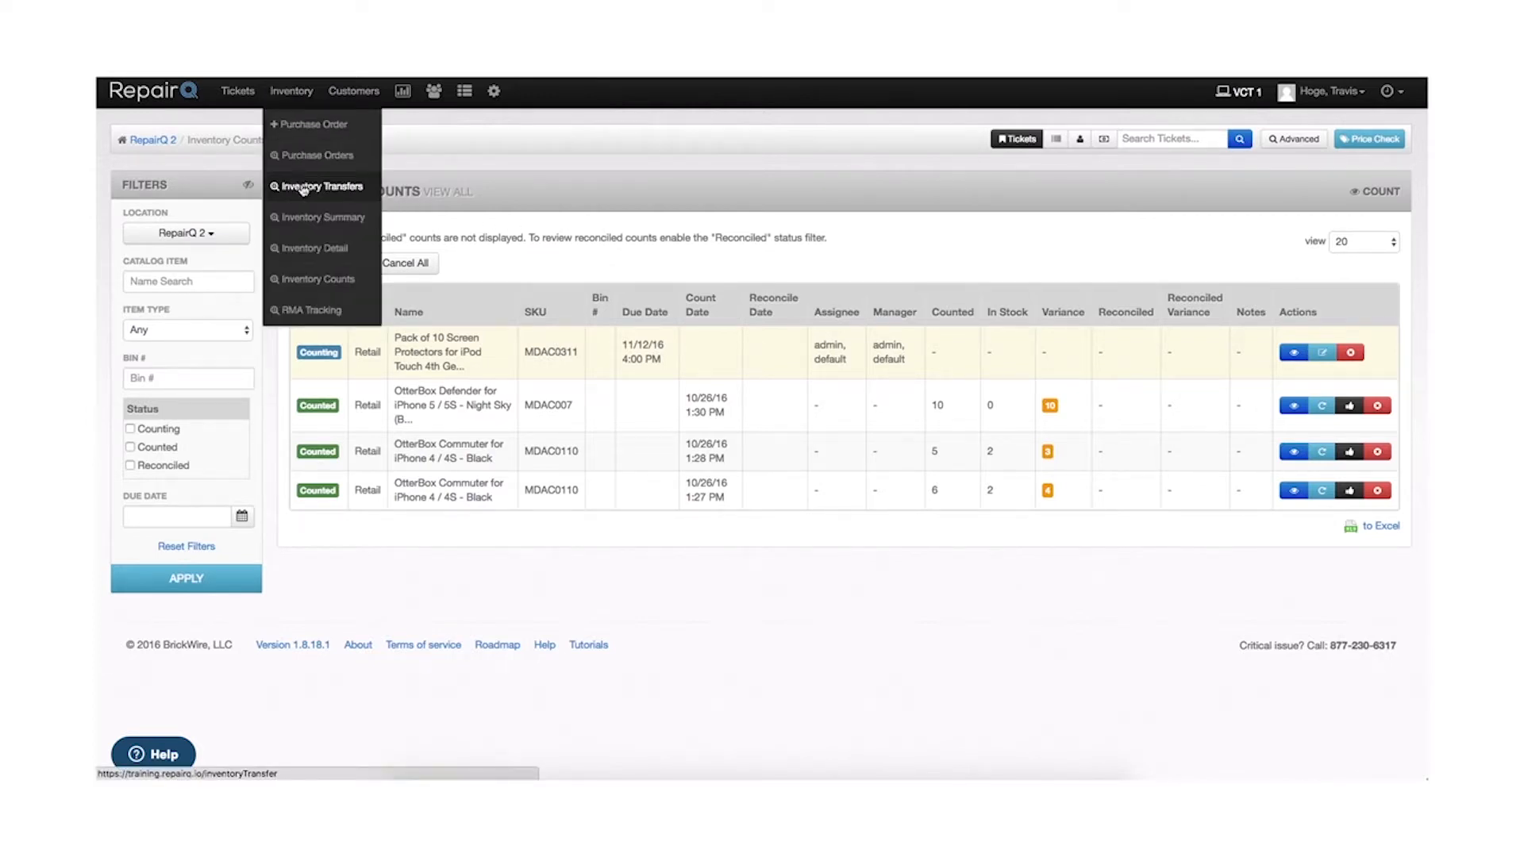
# Back on Inventory Summary, change the keyword search to 'iphone lcd' and run it.
pyautogui.click(308, 220)
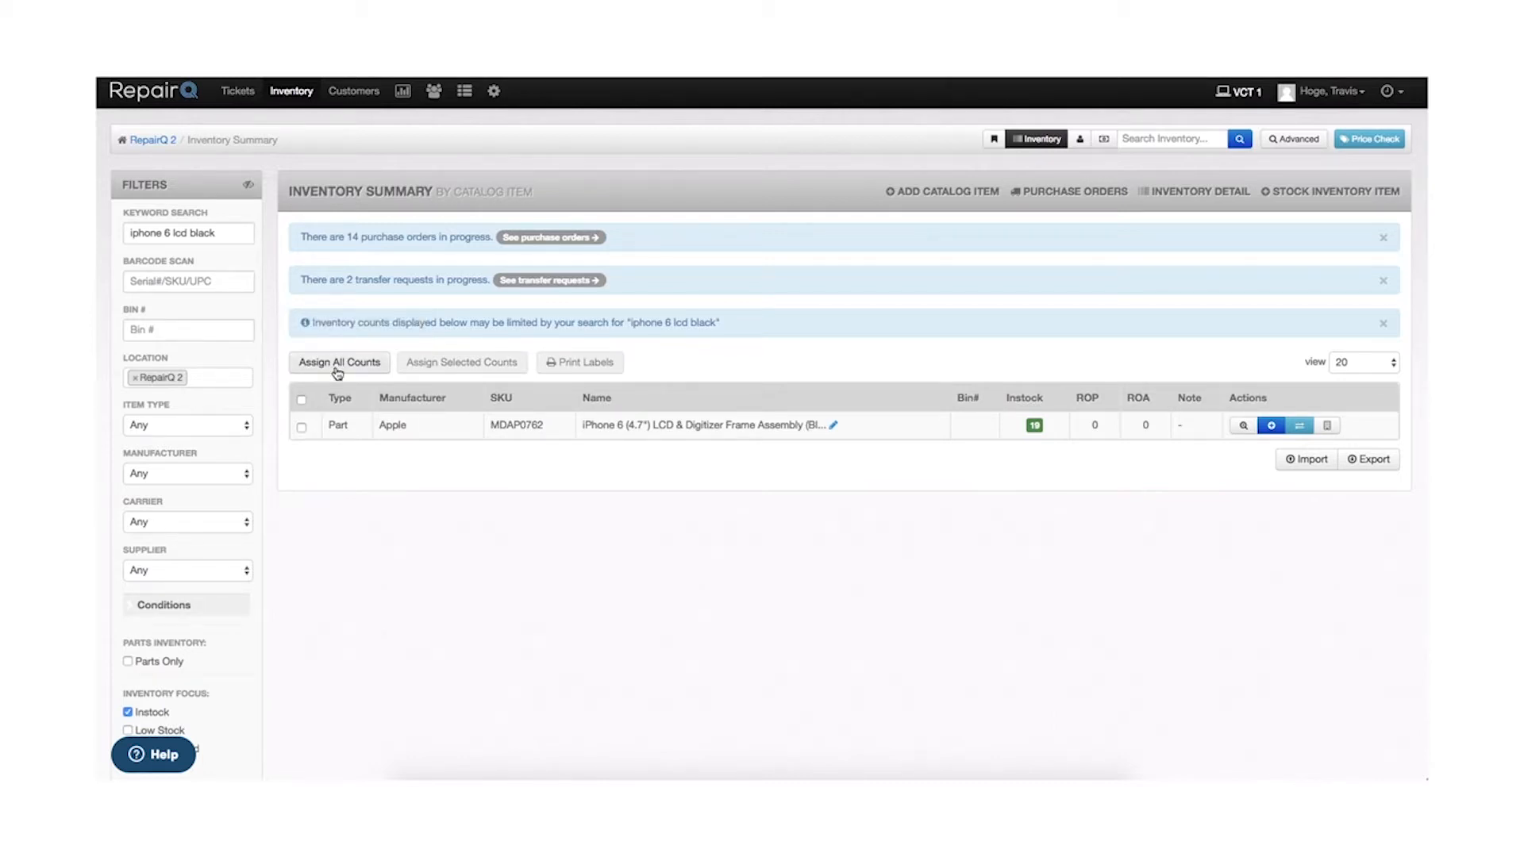
pyautogui.click(164, 234)
pyautogui.press('BackSpace')
pyautogui.press('BackSpace')
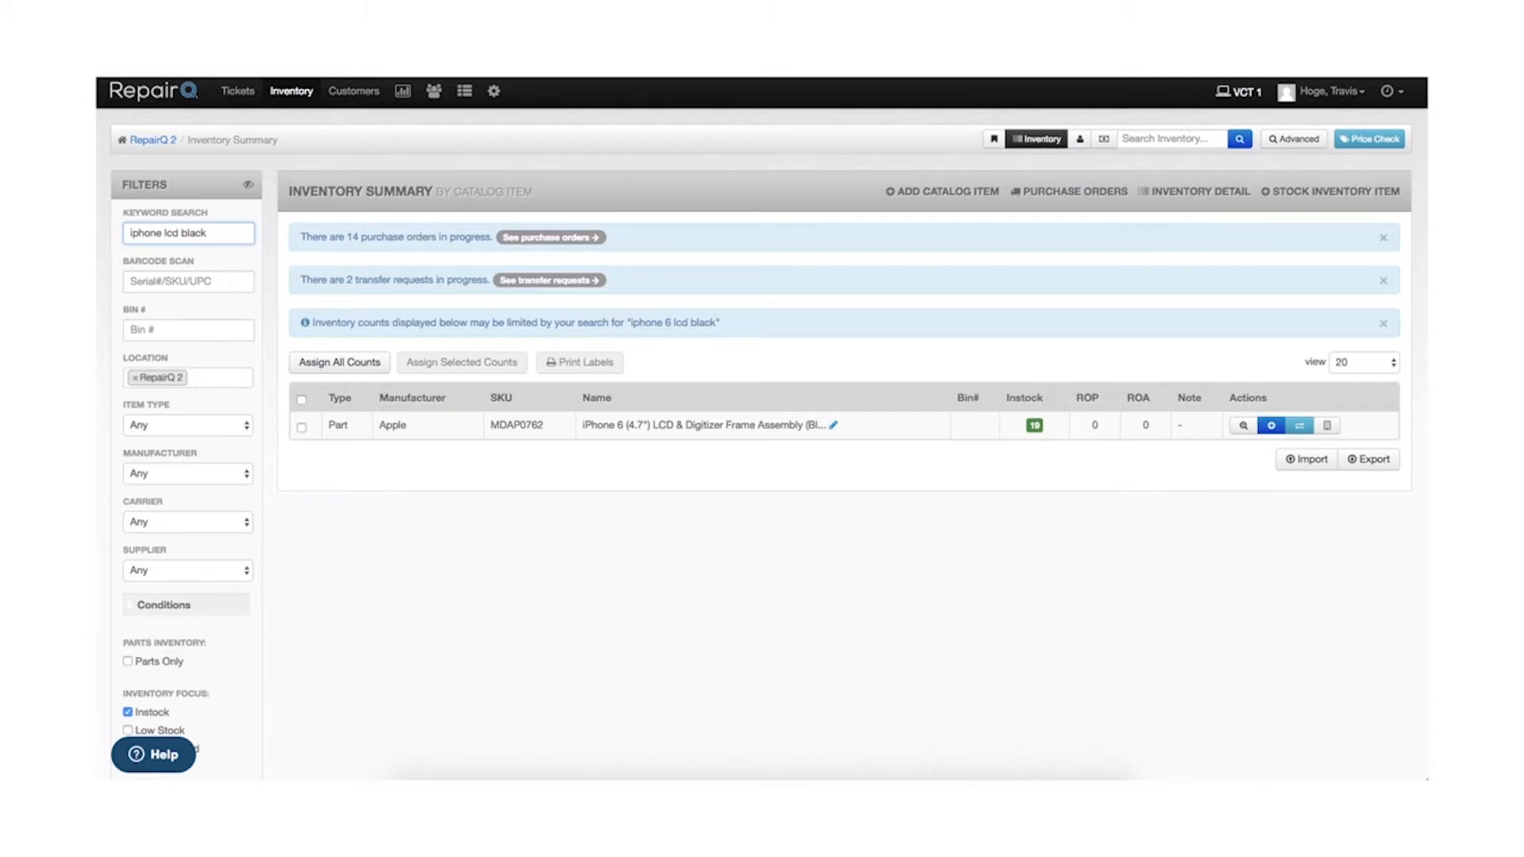
pyautogui.moveTo(182, 233); pyautogui.dragTo(207, 234)
pyautogui.press('BackSpace')
pyautogui.press('BackSpace')
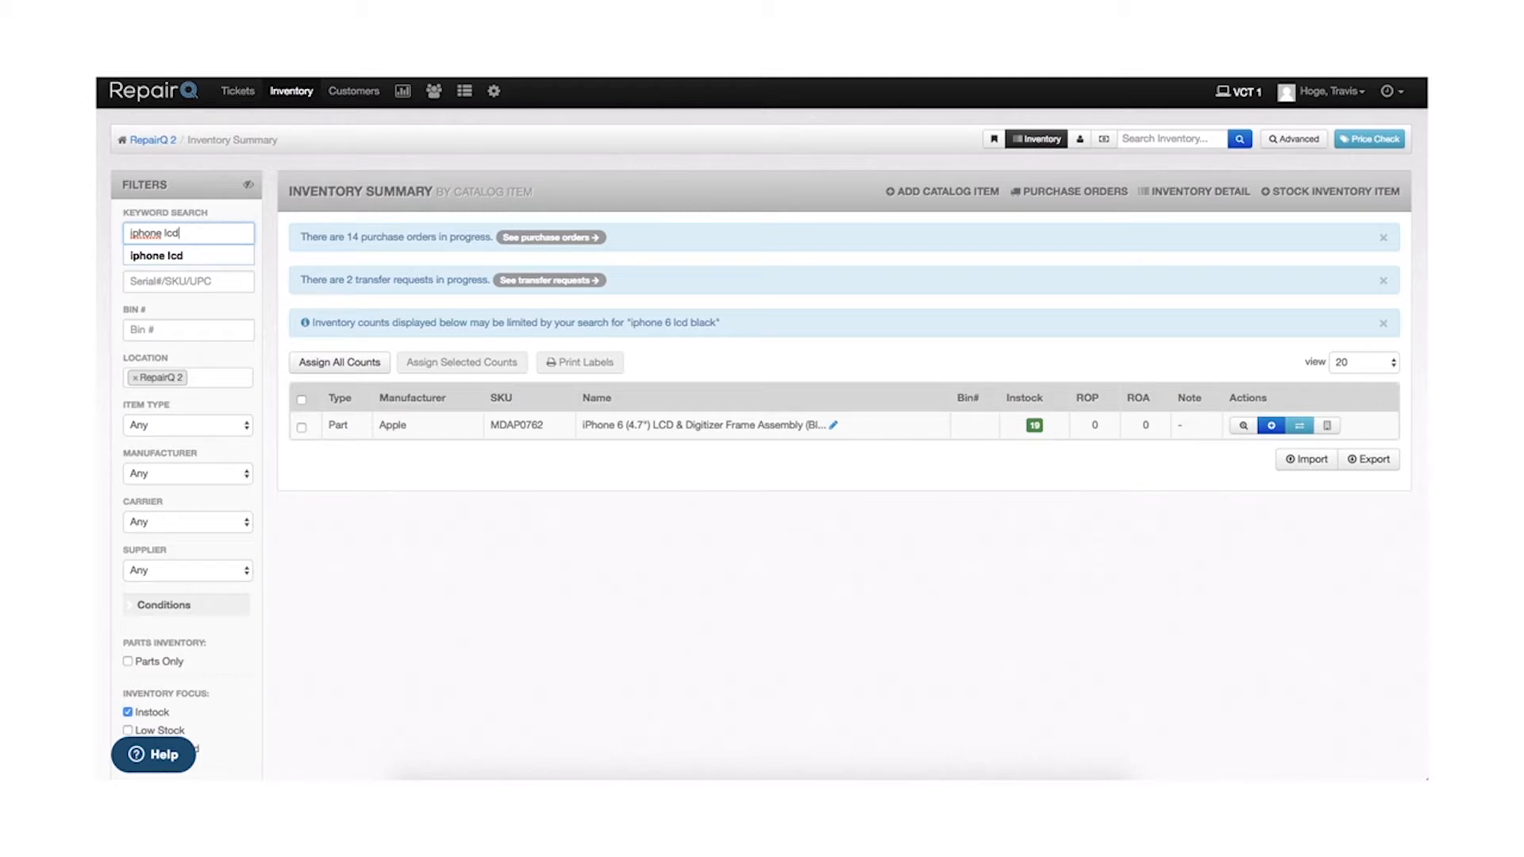
pyautogui.press('Return')
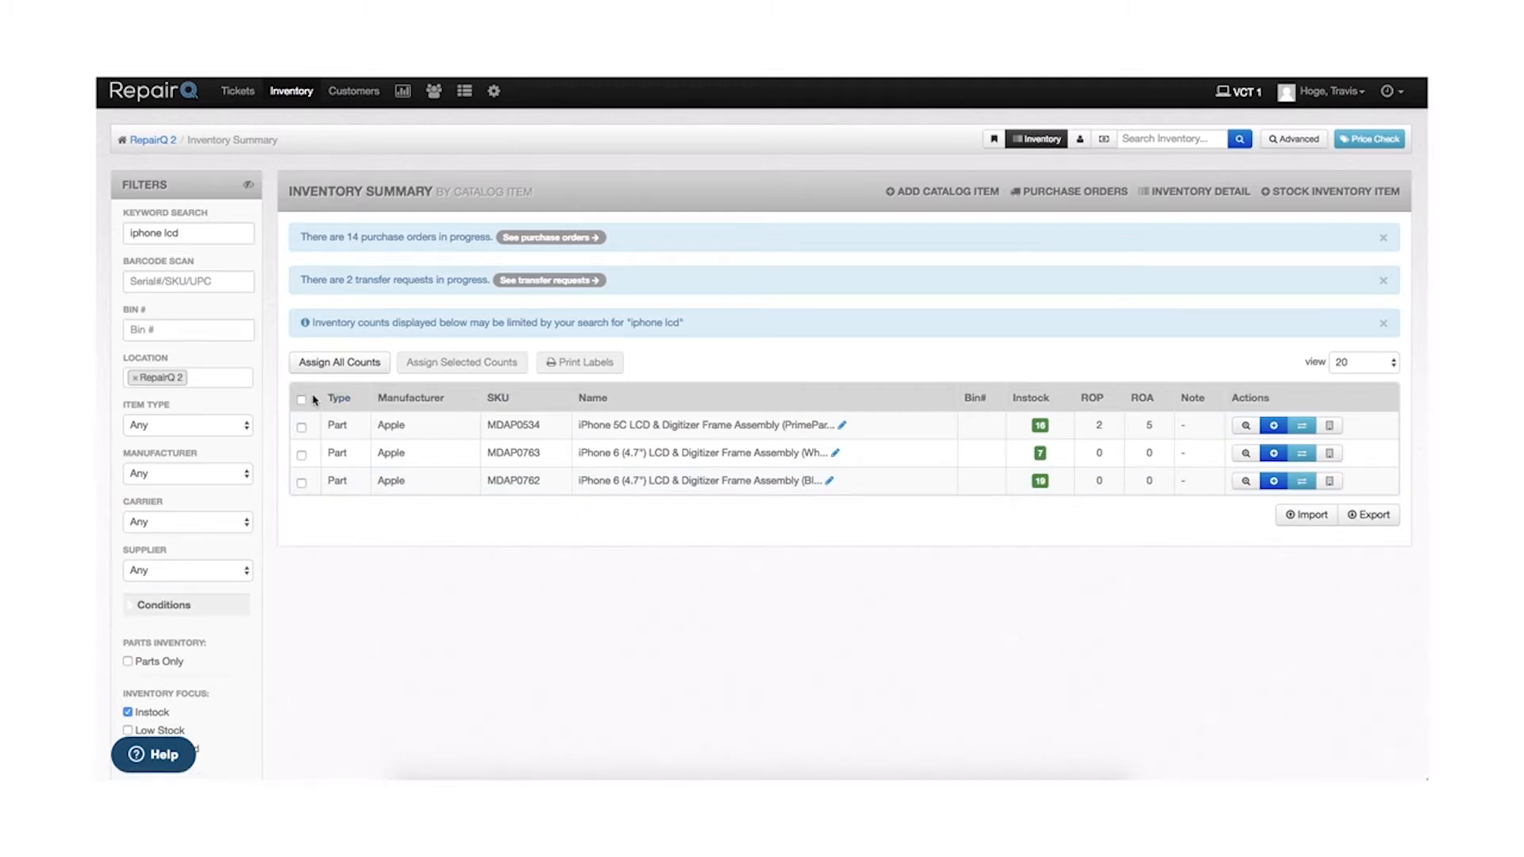
# Assign counts for all listed items at RepairQ 2 to a staff member, due 18 November 2016, 11:00.
pyautogui.click(330, 365)
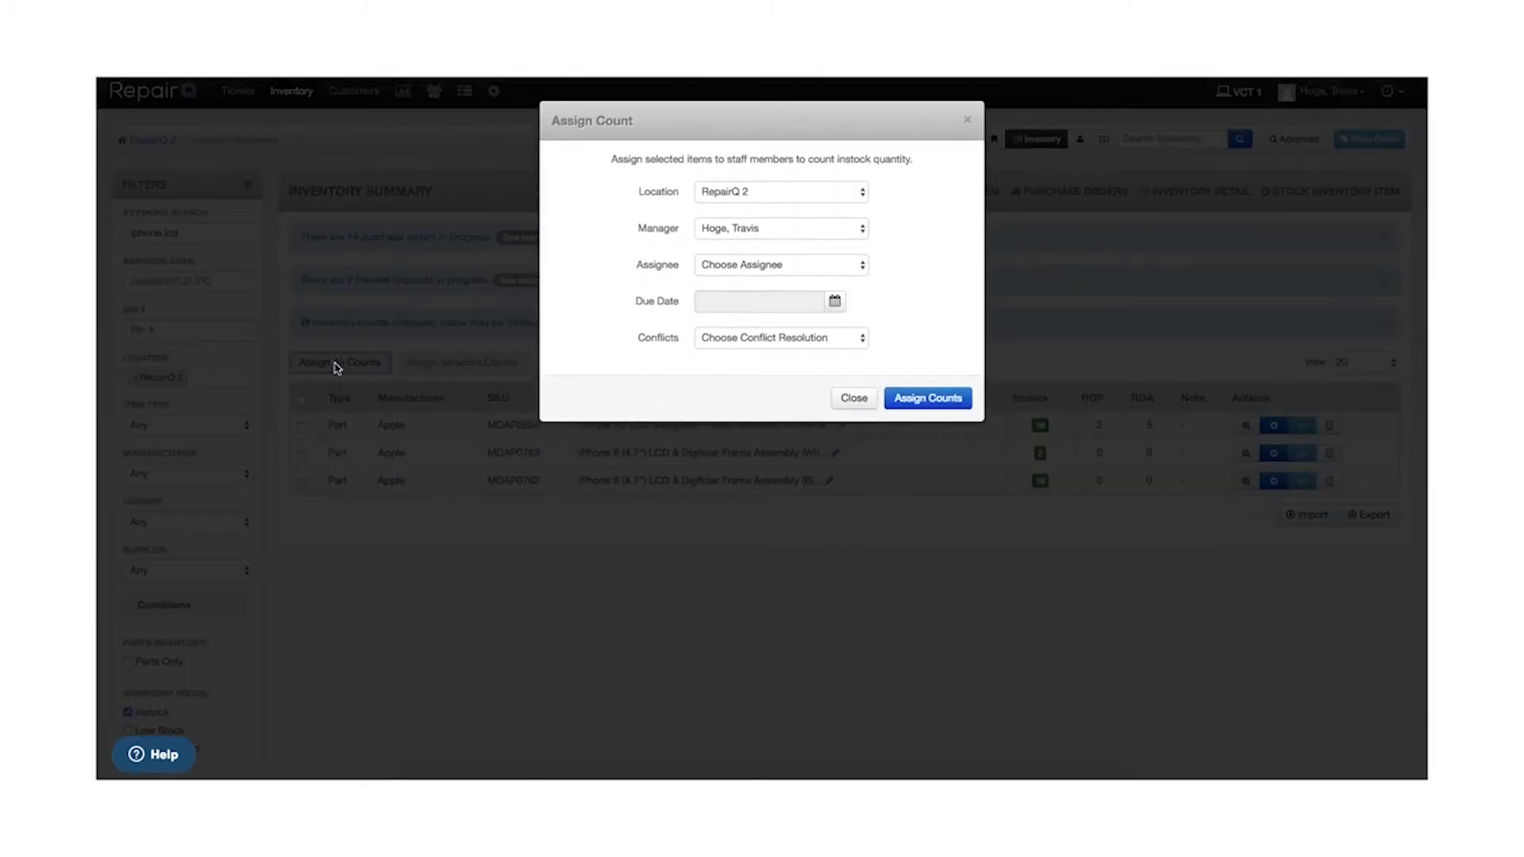
pyautogui.click(760, 195)
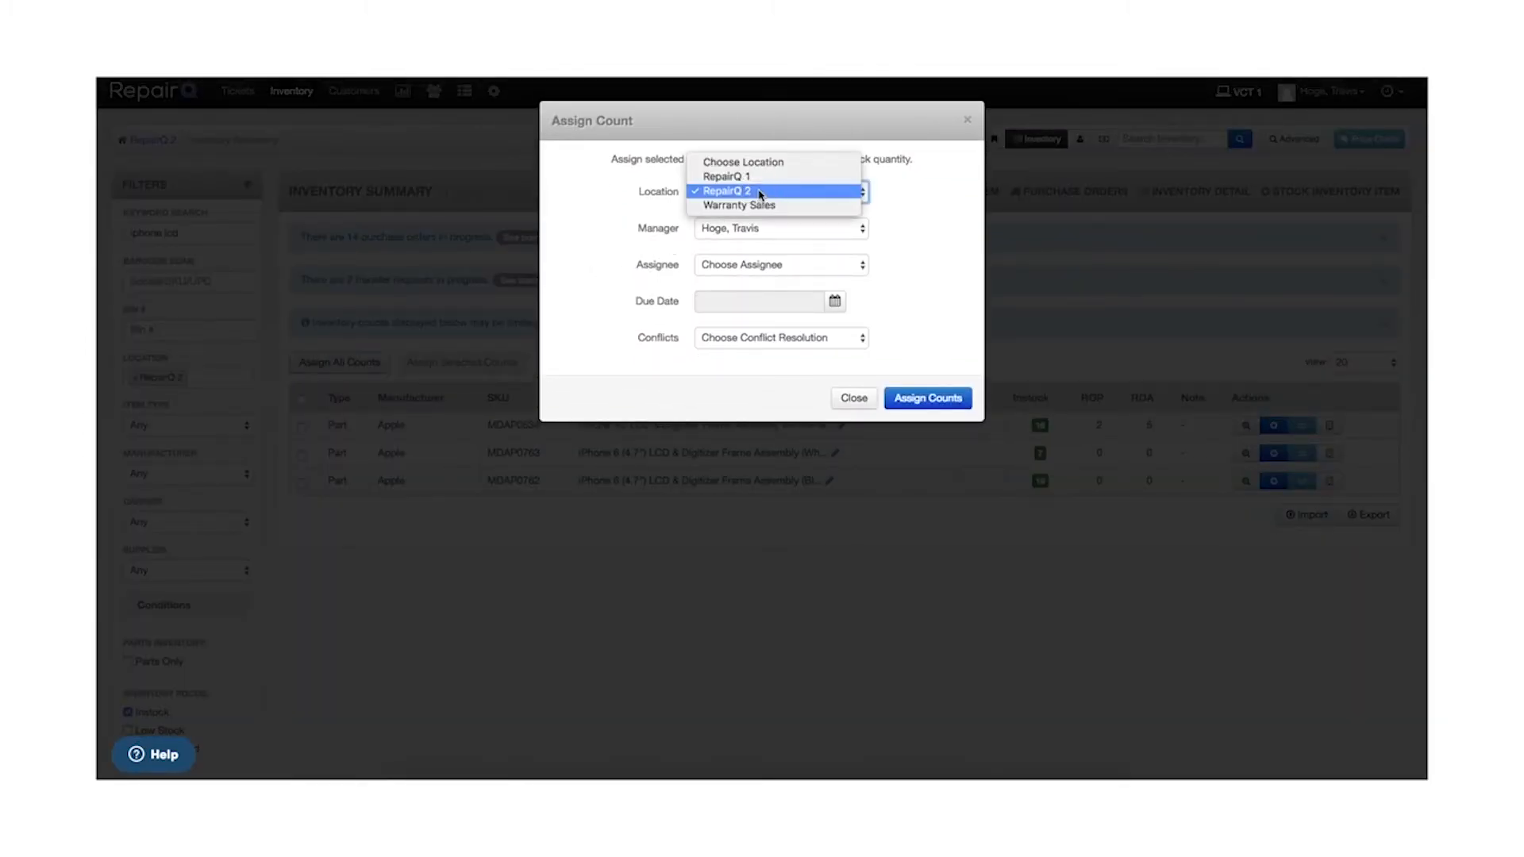
pyautogui.click(758, 193)
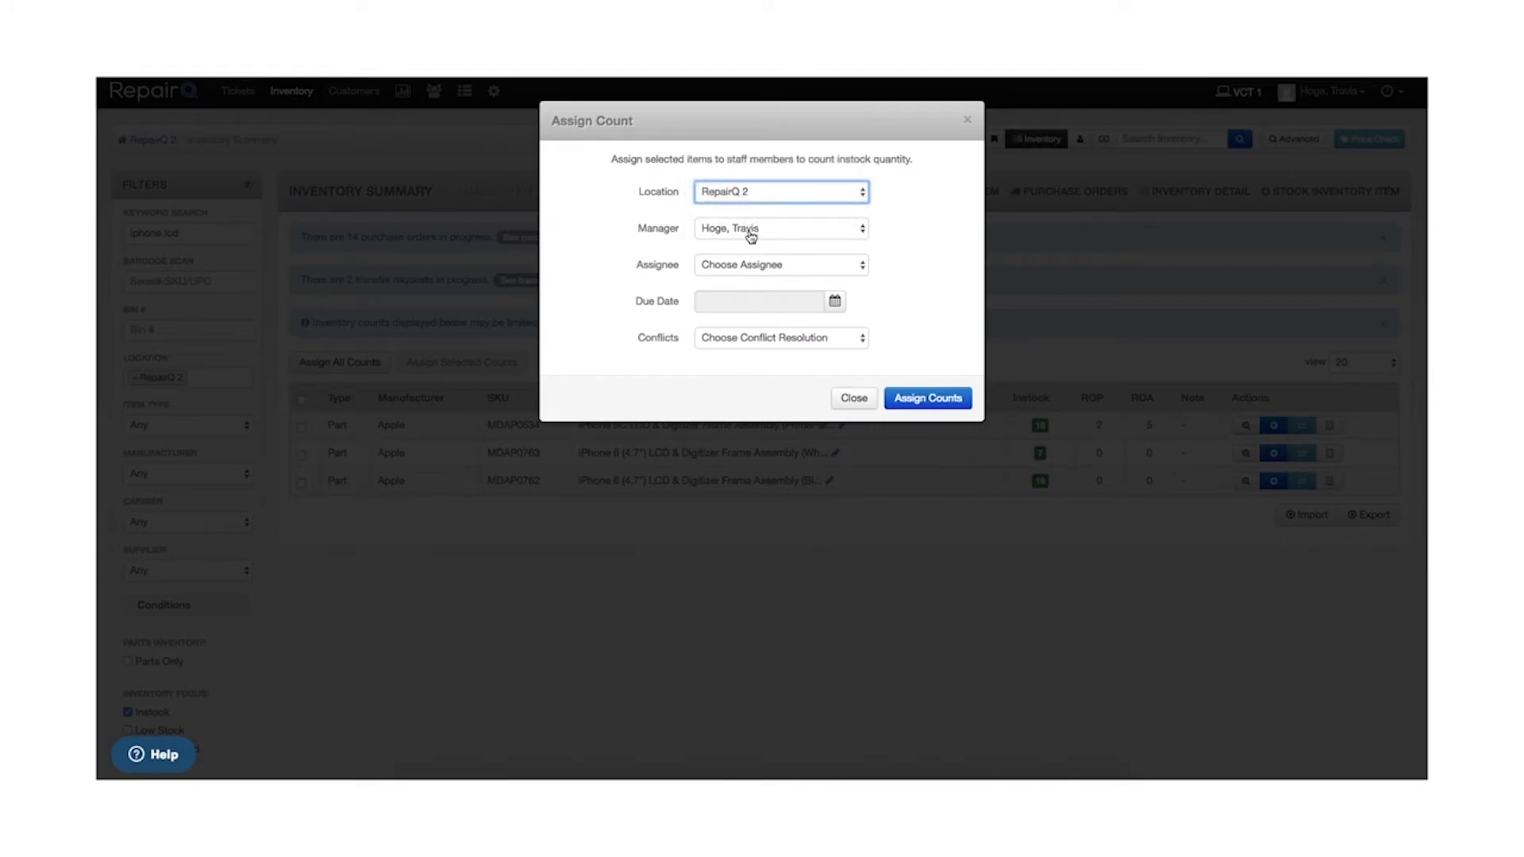
pyautogui.click(745, 268)
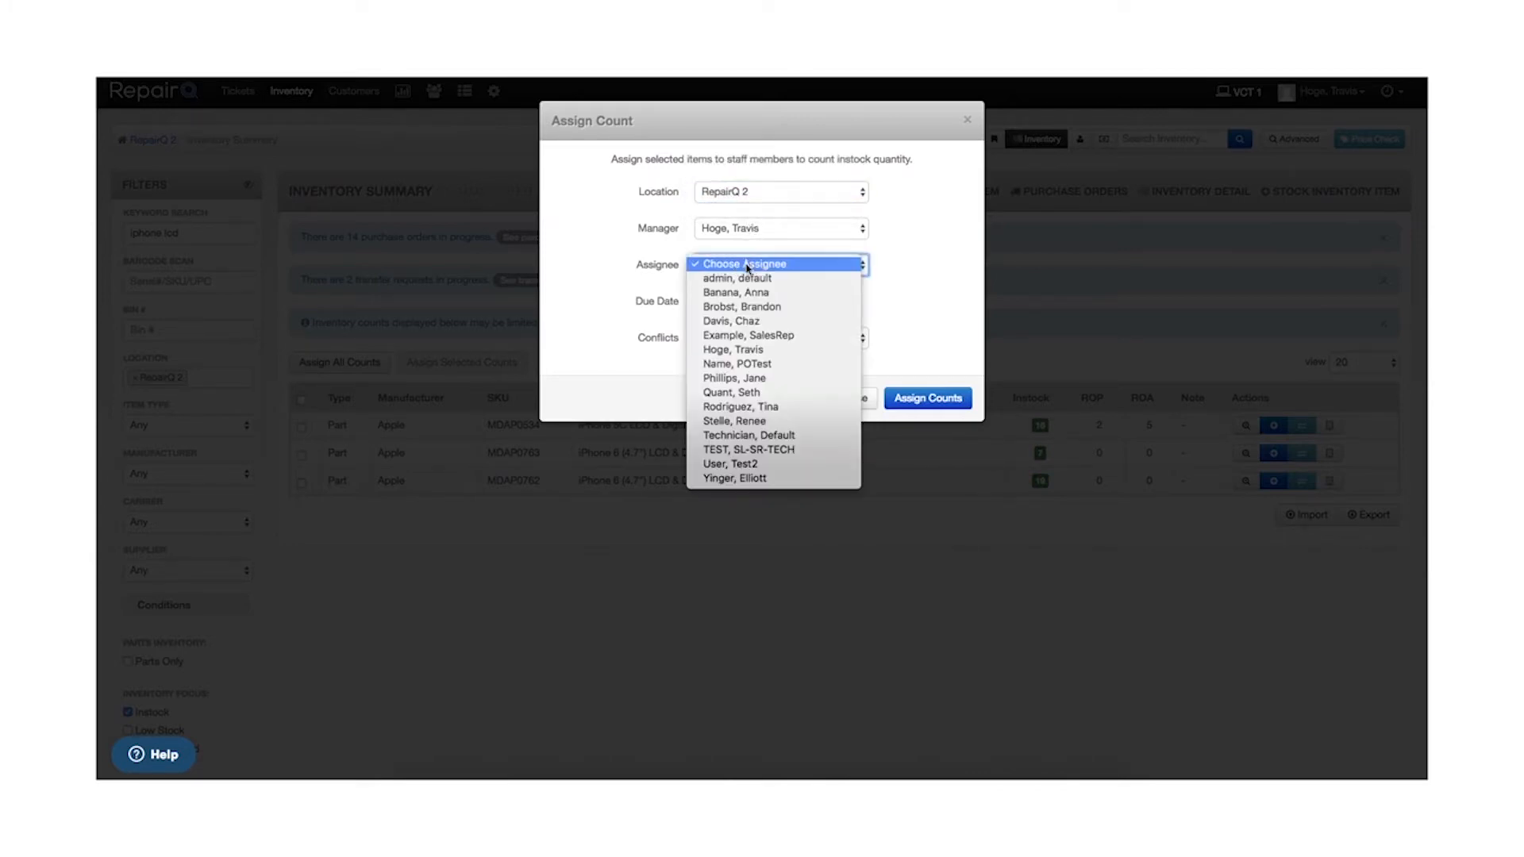
pyautogui.click(743, 322)
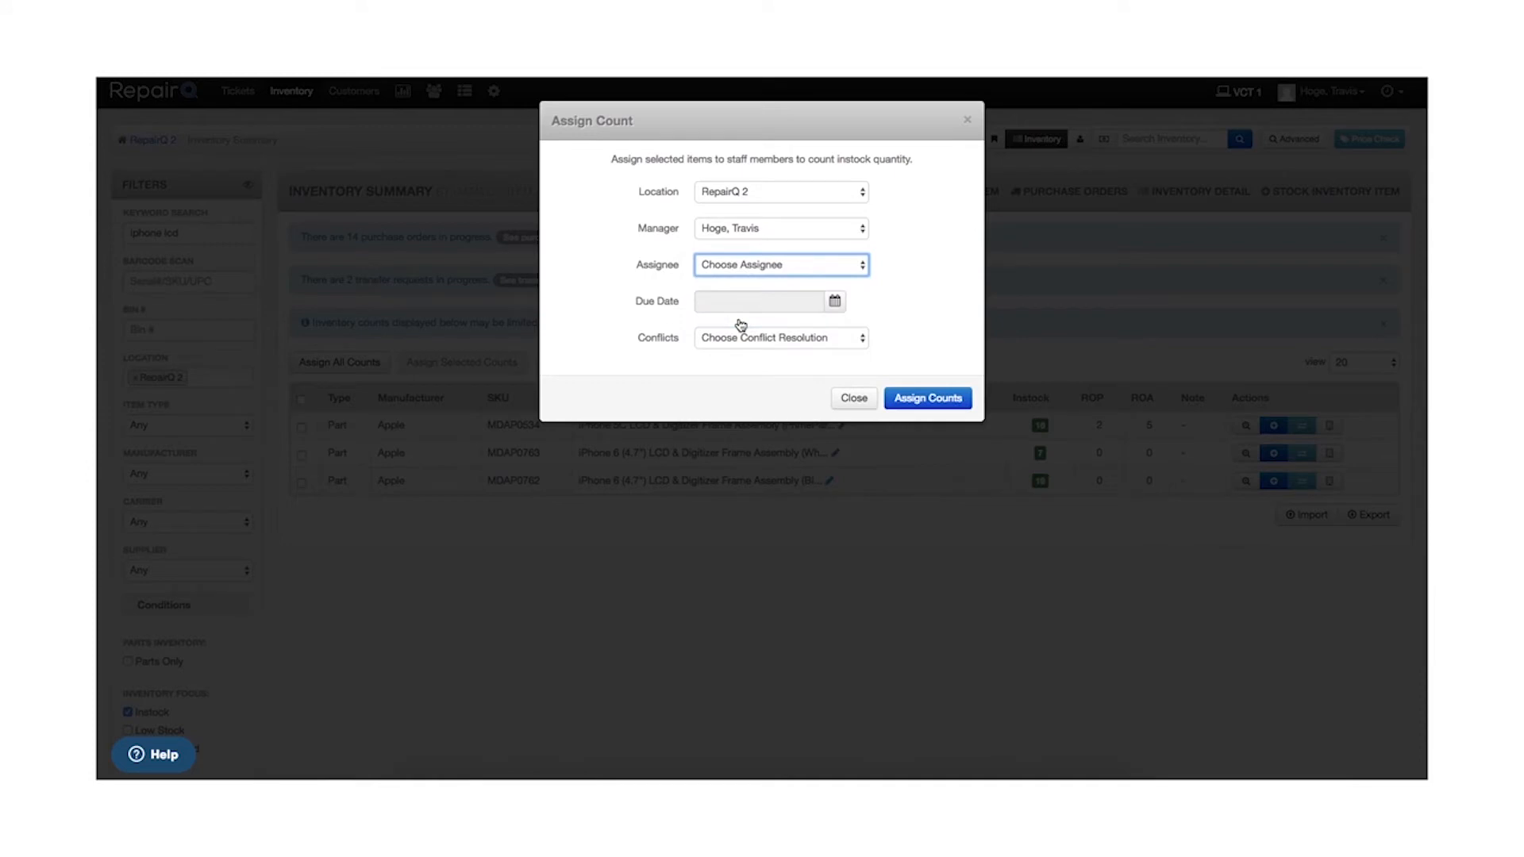
pyautogui.click(747, 302)
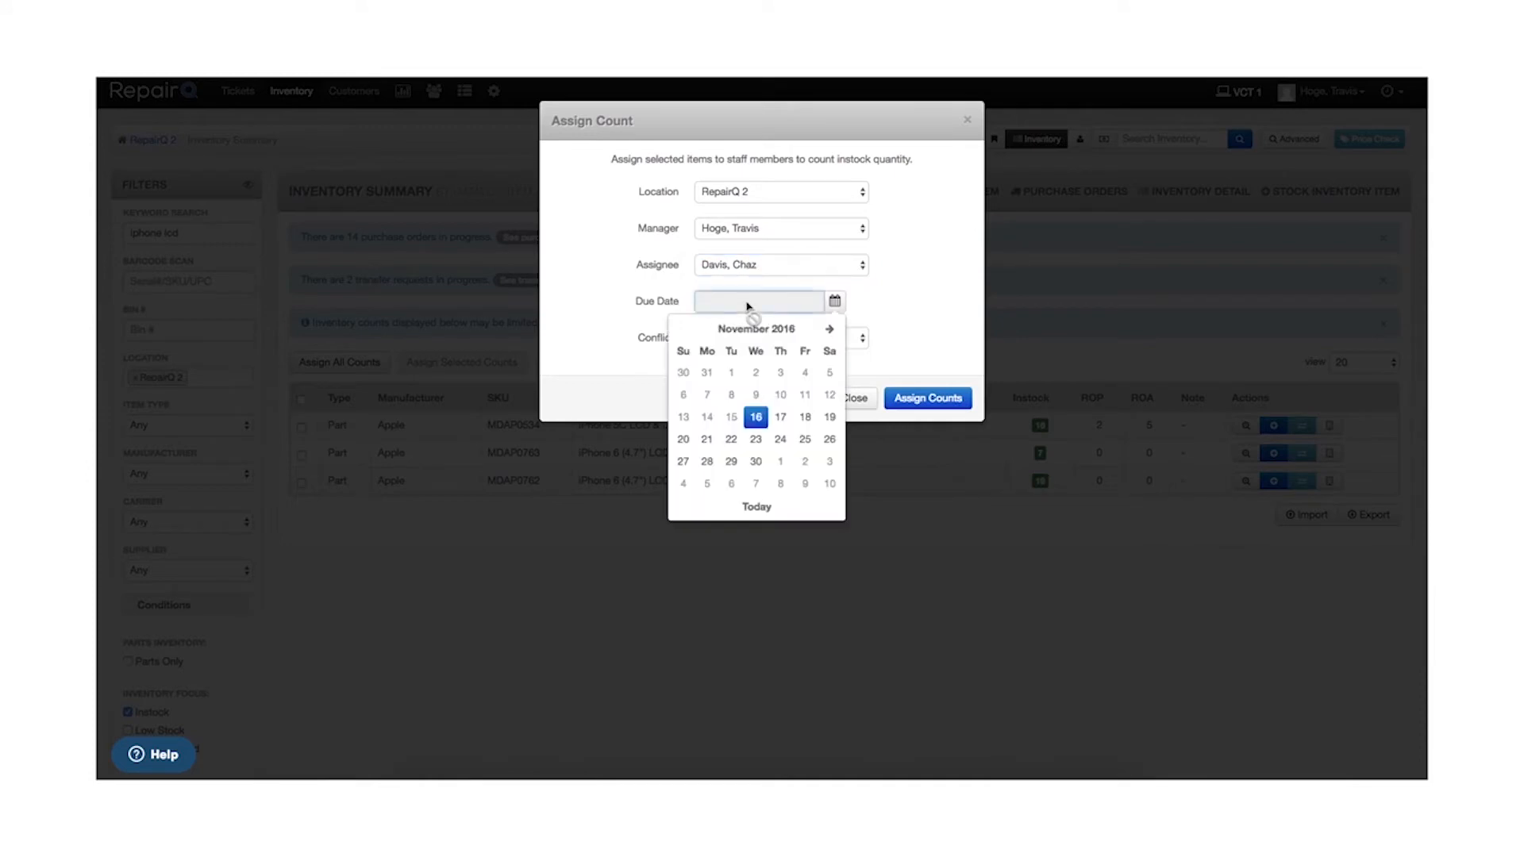
pyautogui.click(804, 419)
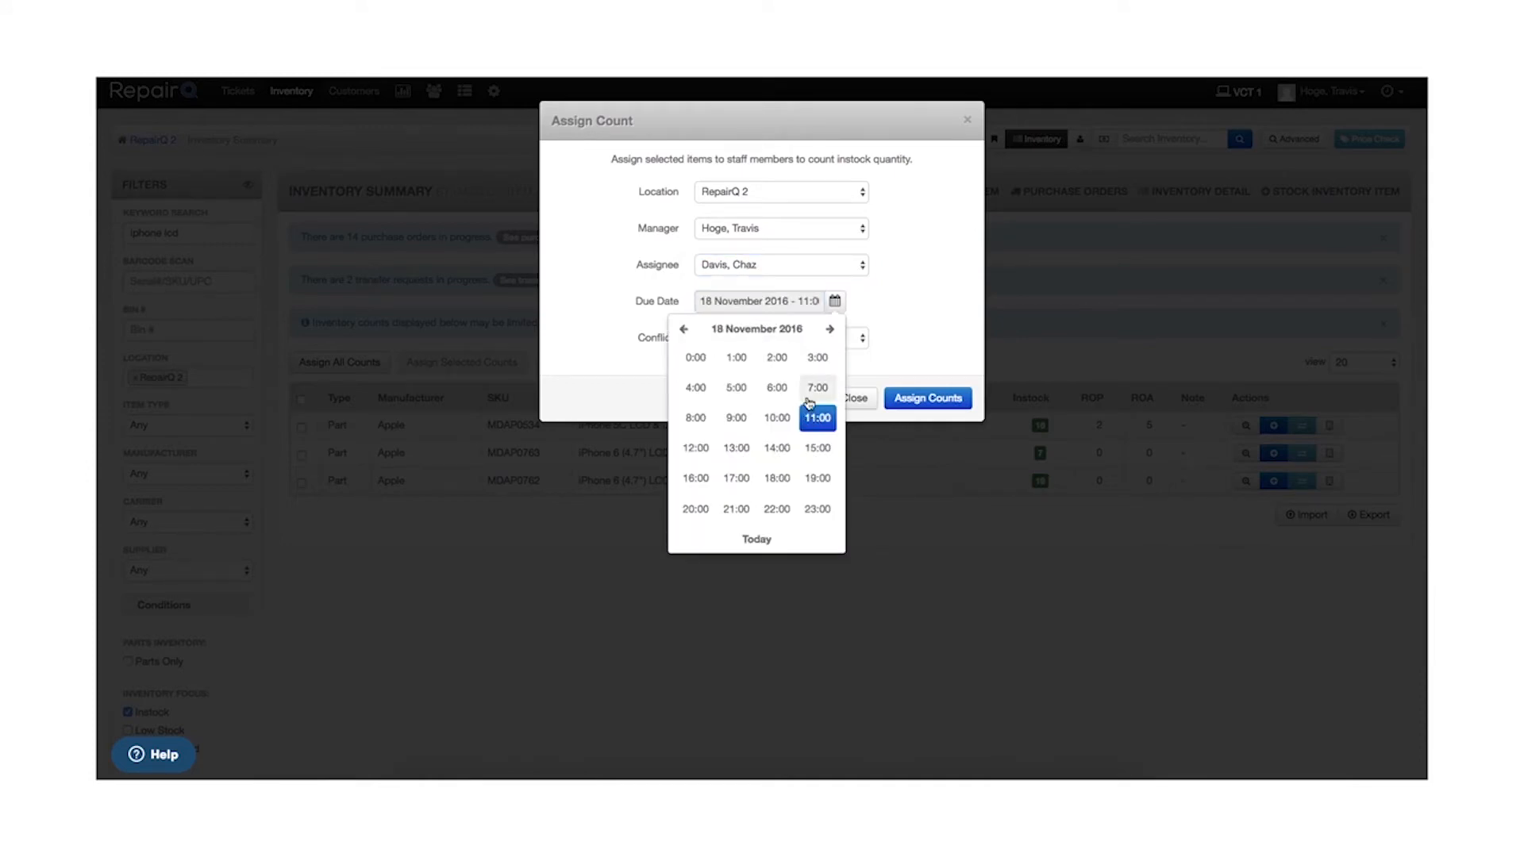
pyautogui.click(819, 419)
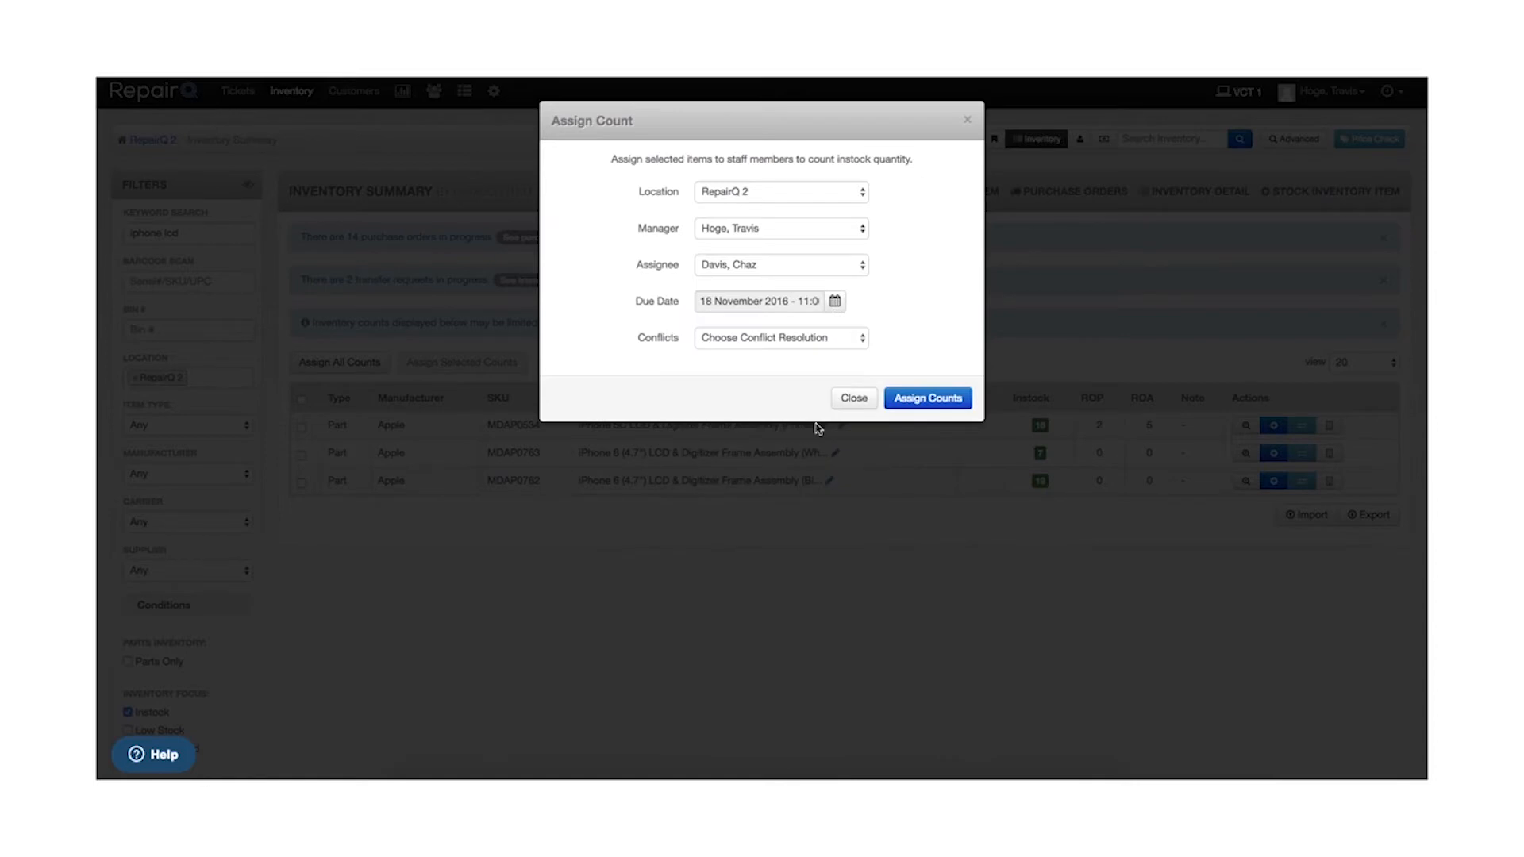
# Allow both staff members to count the same item, add the manager as assignee, and assign the counts.
pyautogui.click(780, 346)
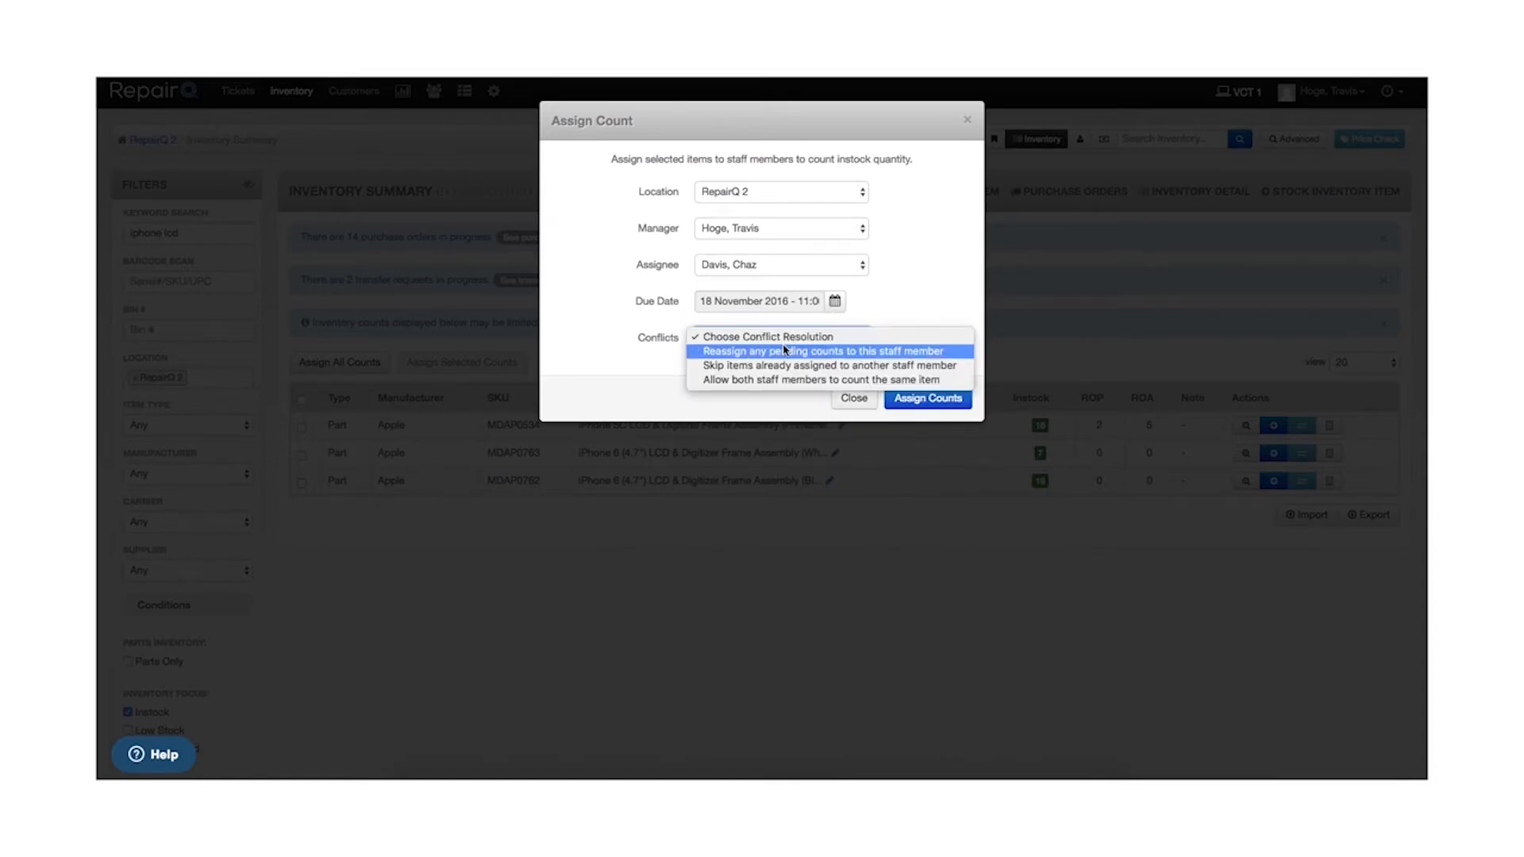
pyautogui.click(943, 379)
pyautogui.click(935, 401)
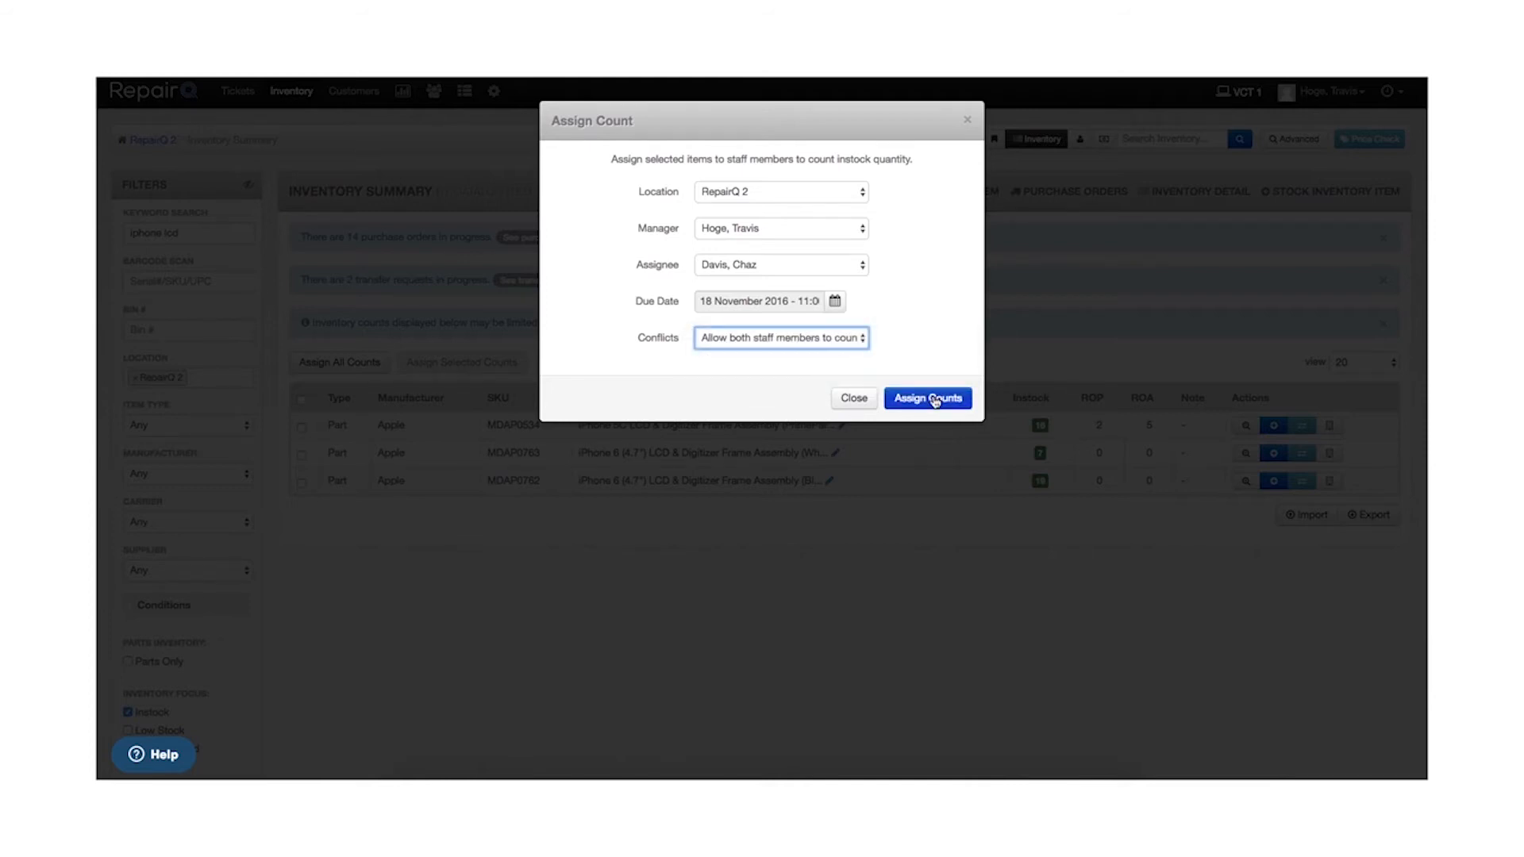
pyautogui.click(822, 266)
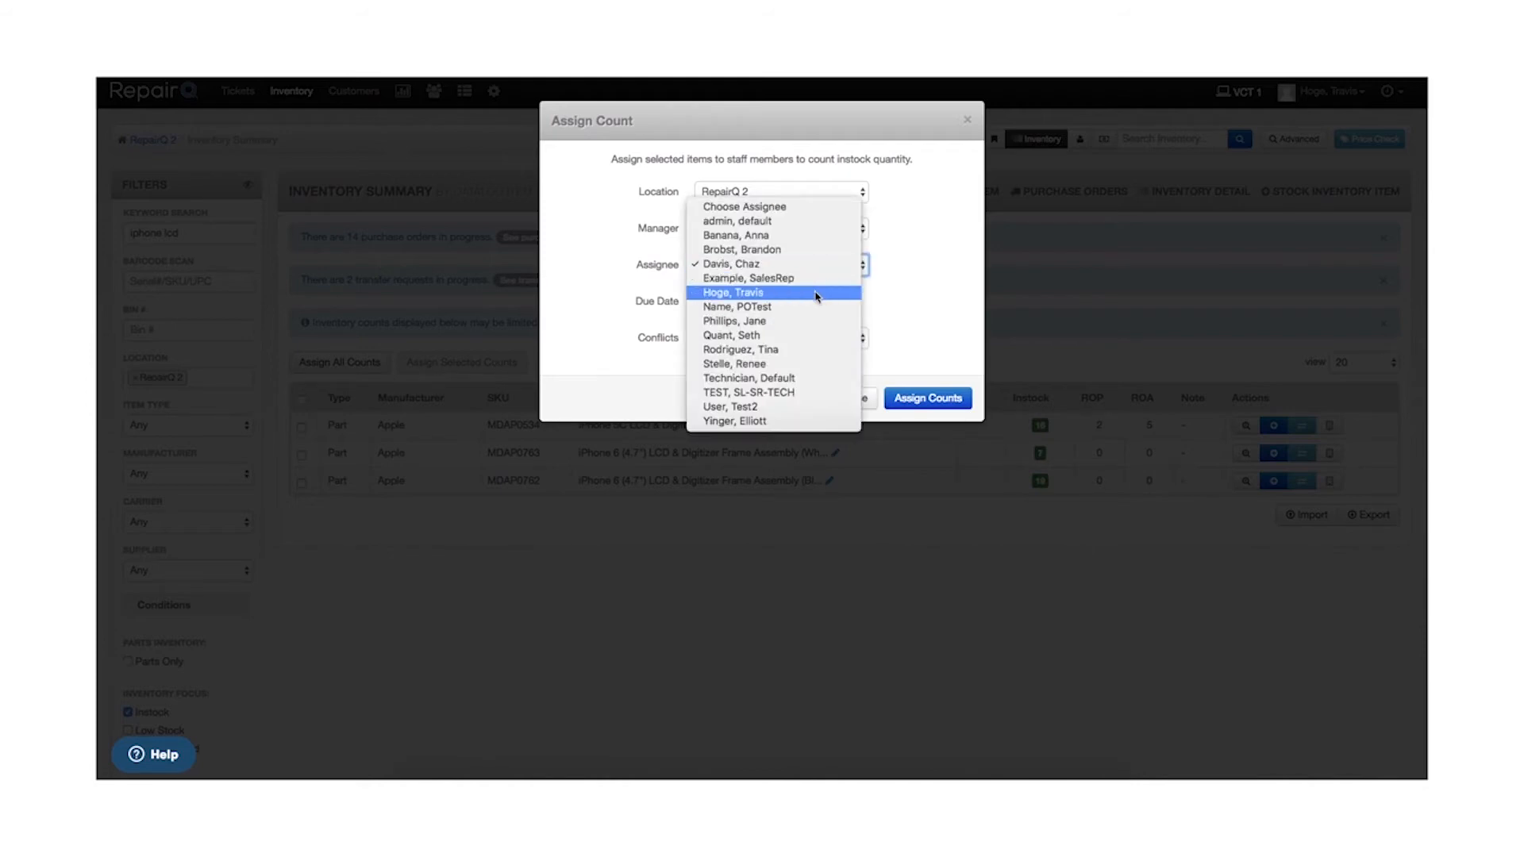
pyautogui.click(818, 292)
pyautogui.click(936, 401)
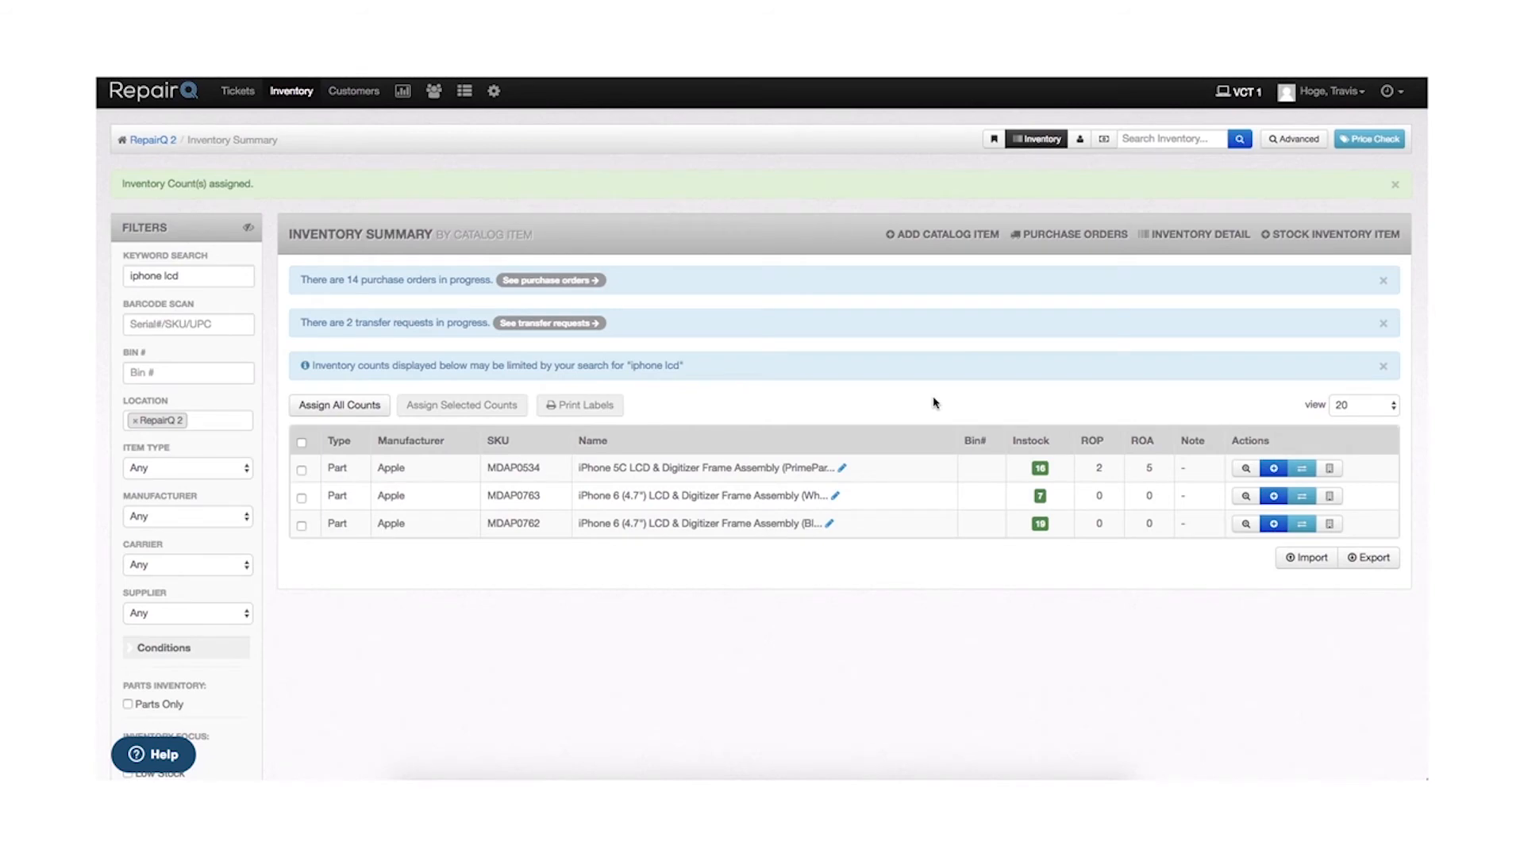
# From the Dashboard, view the assigned counts list showing three iPhone LCD items due 11/18/16.
pyautogui.click(141, 93)
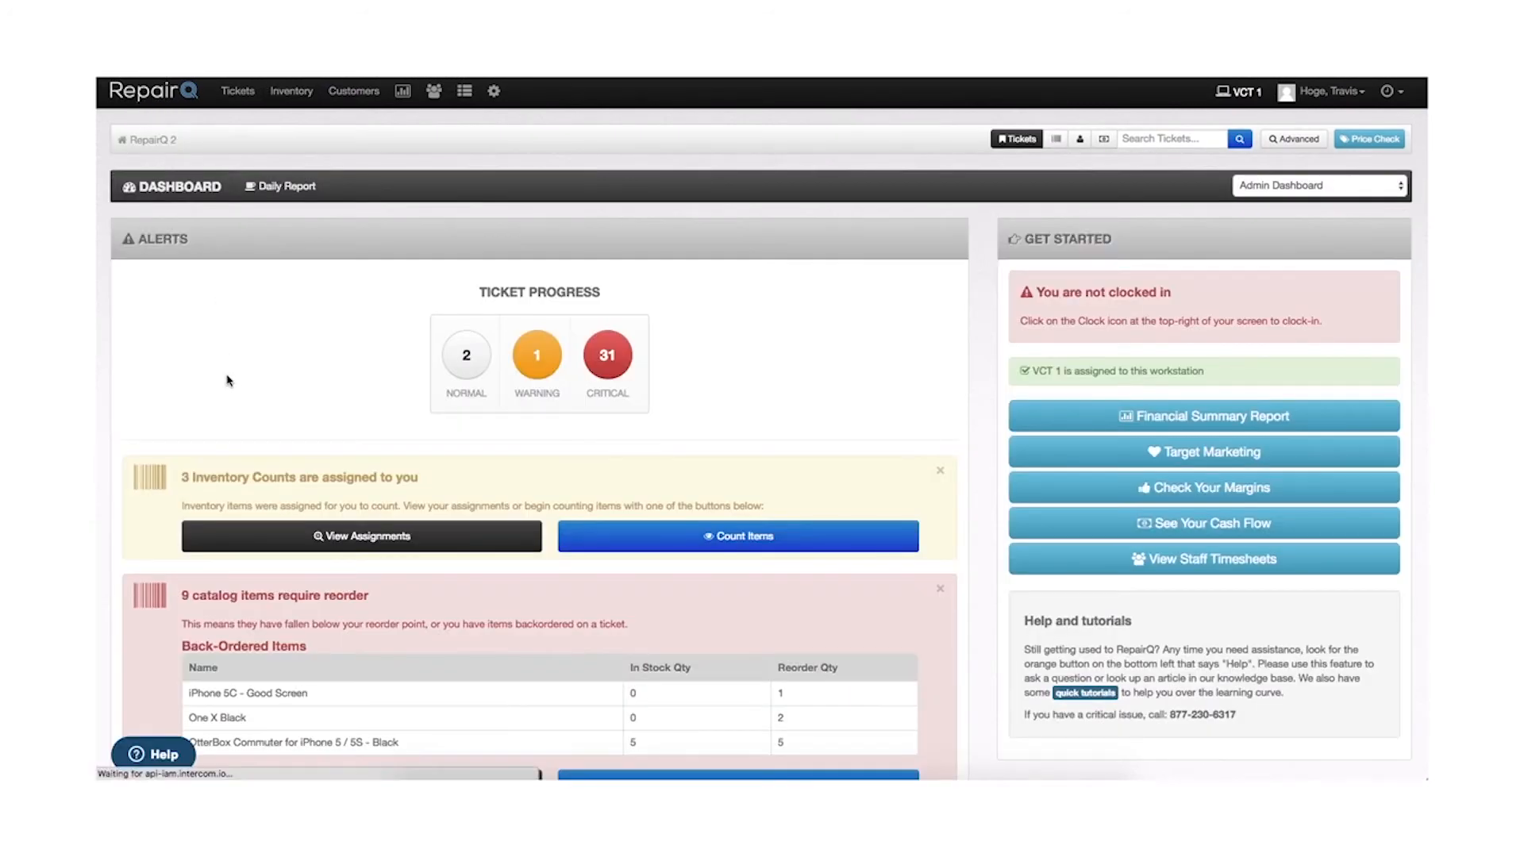
pyautogui.moveTo(195, 476); pyautogui.dragTo(437, 479)
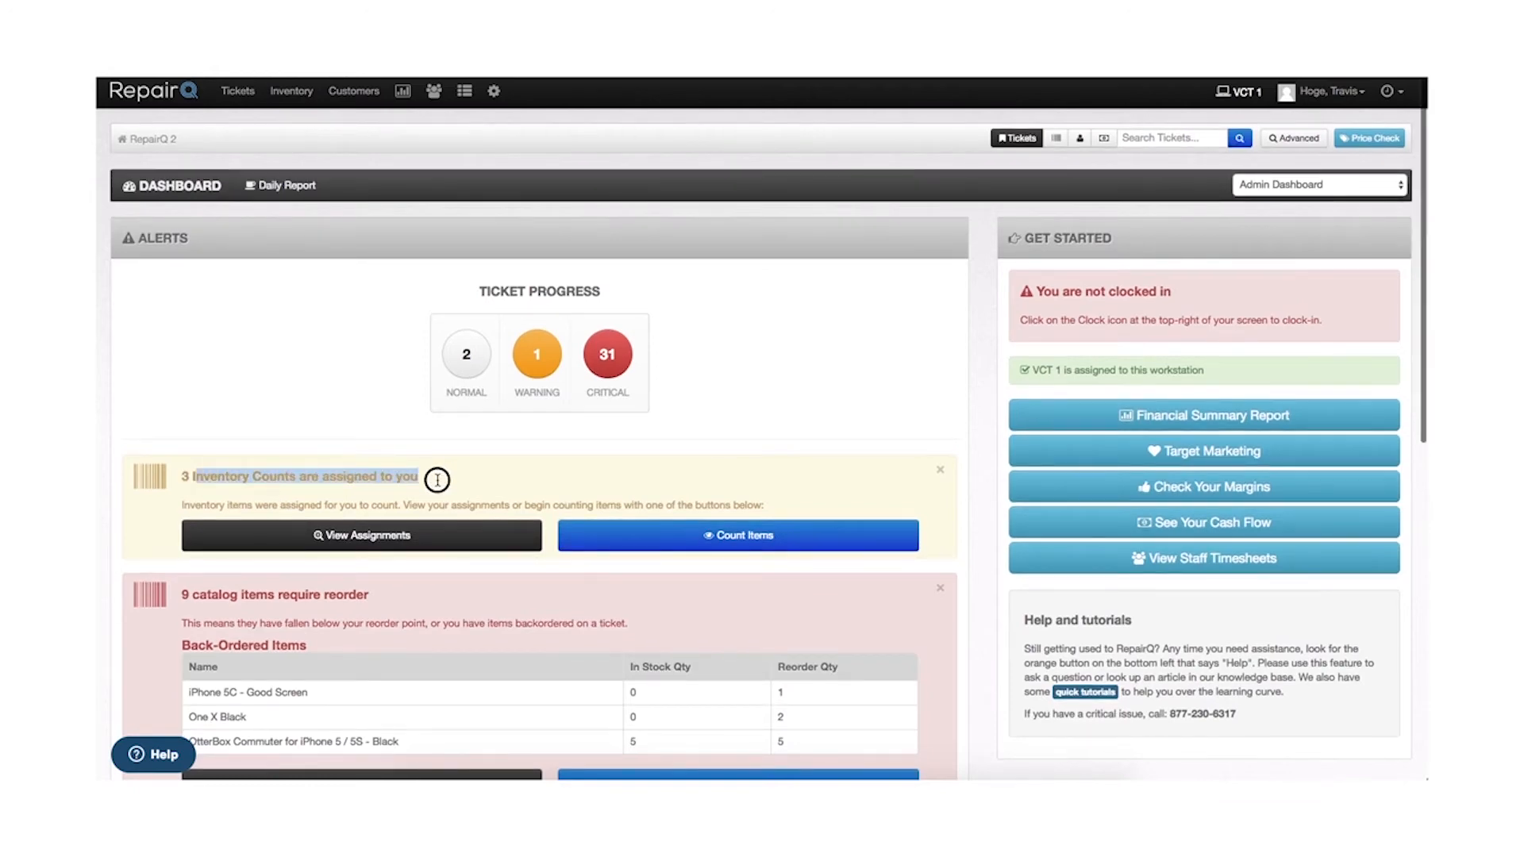
pyautogui.click(431, 484)
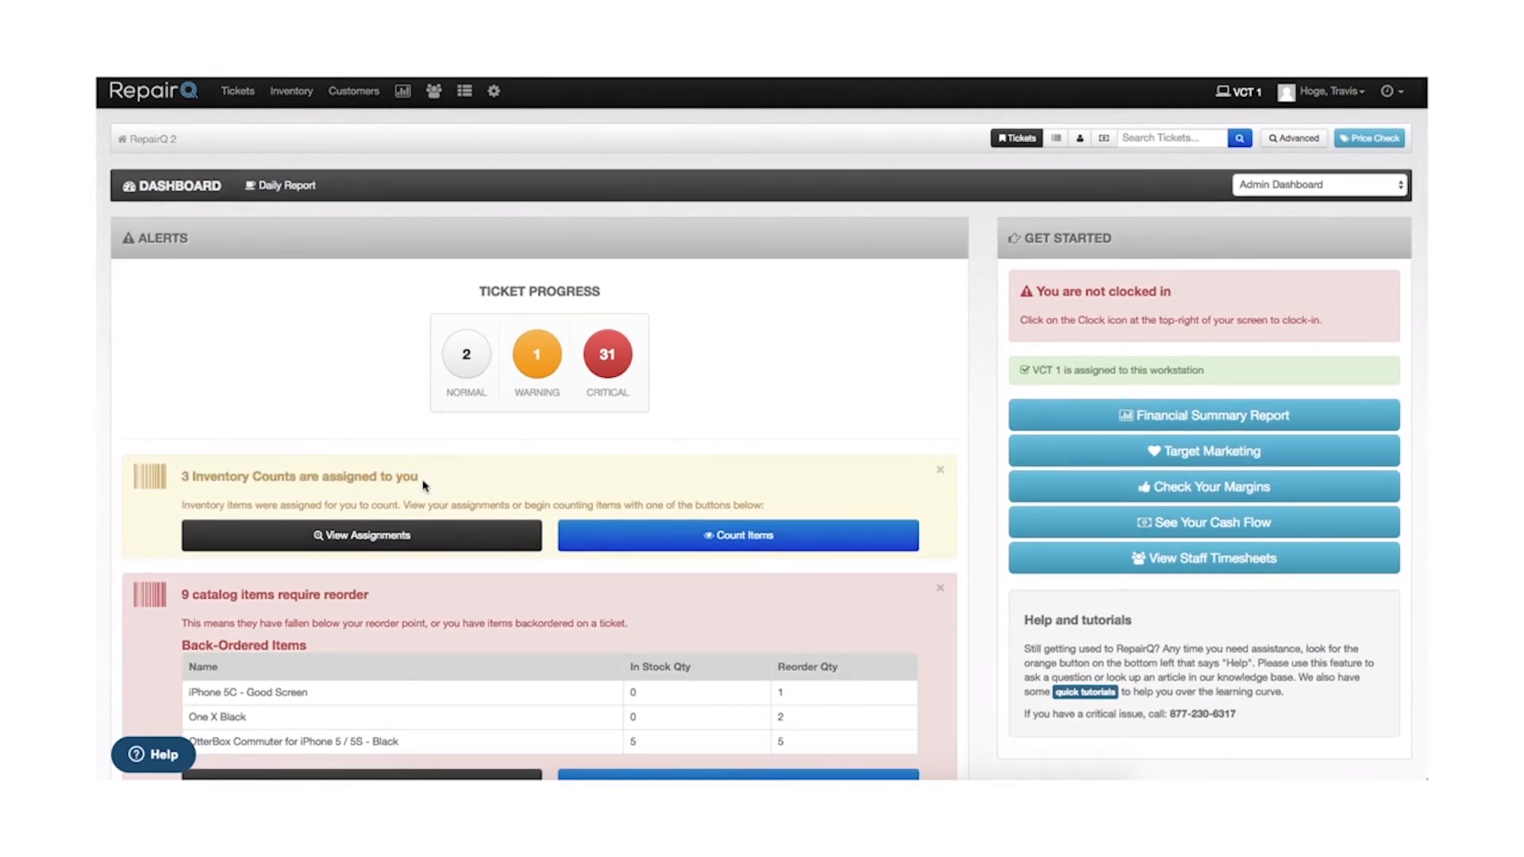
pyautogui.click(356, 542)
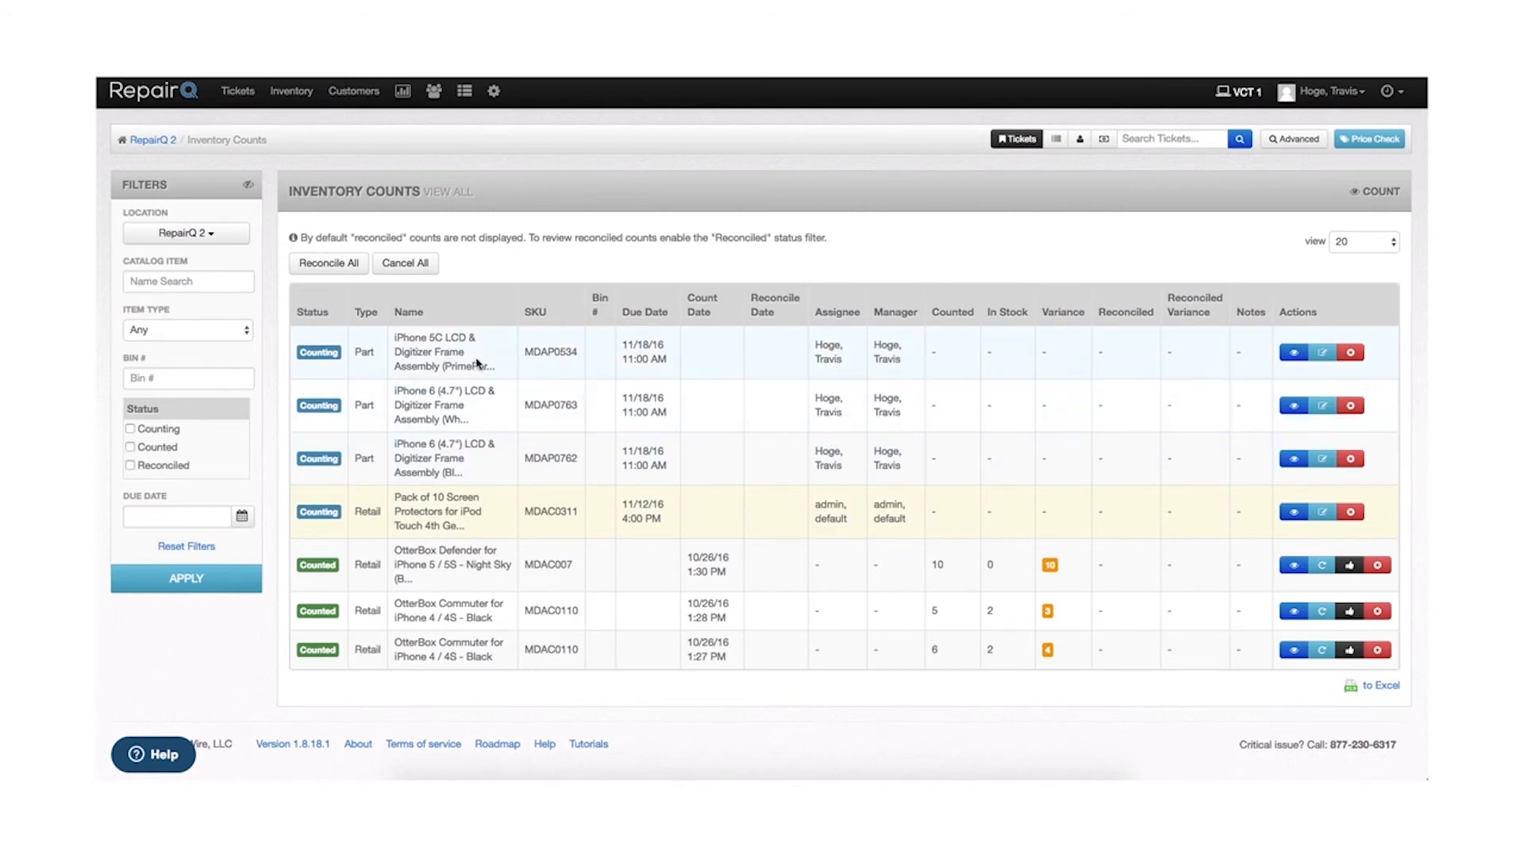
# Review the assigned iPhone LCD count items and start a new inventory count sheet.
pyautogui.moveTo(410, 338); pyautogui.dragTo(477, 338)
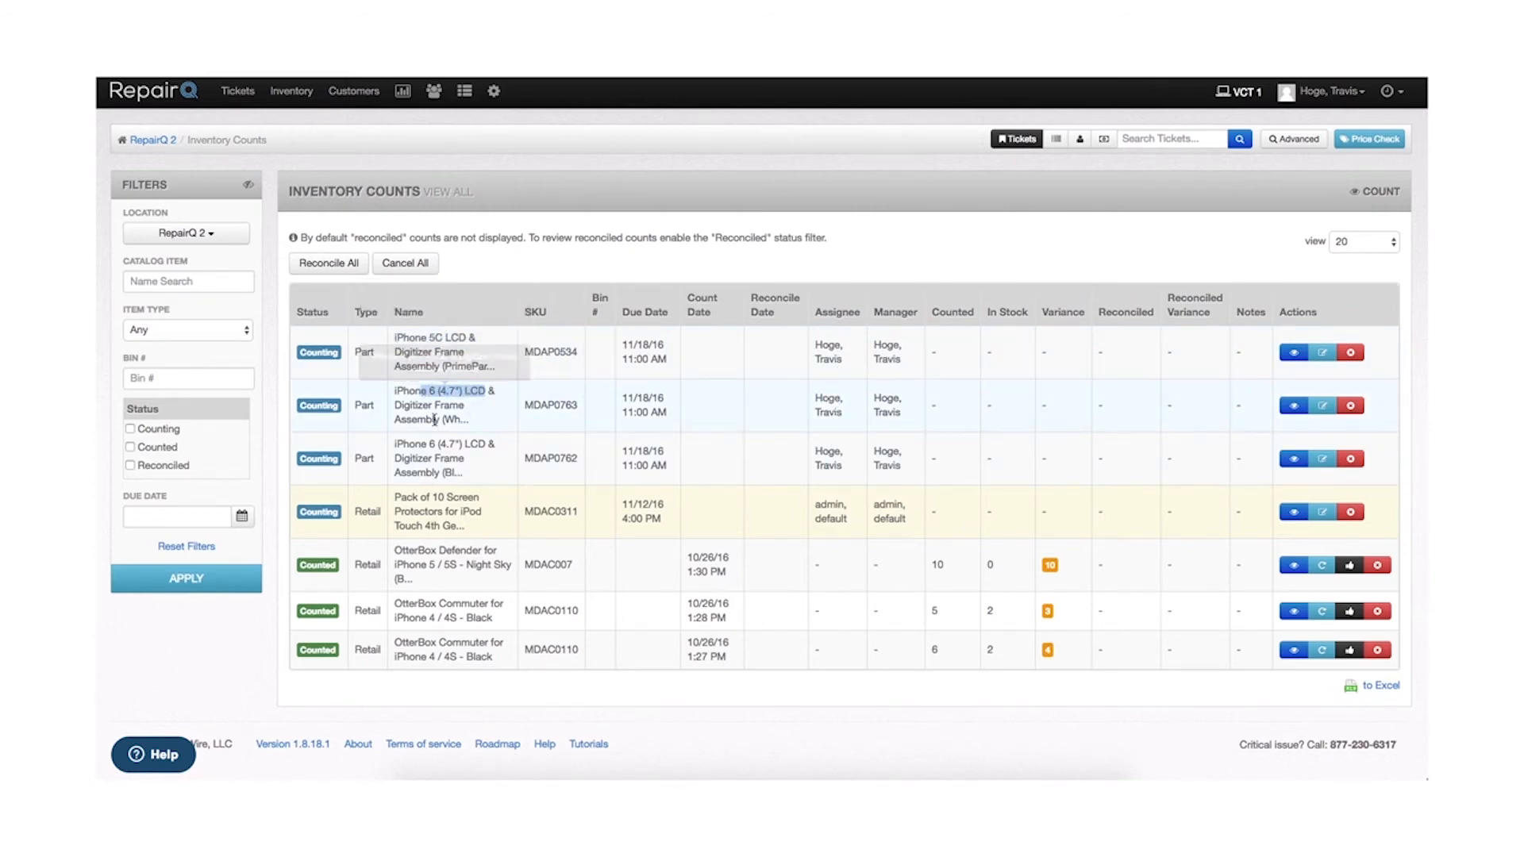
pyautogui.moveTo(421, 444); pyautogui.dragTo(486, 443)
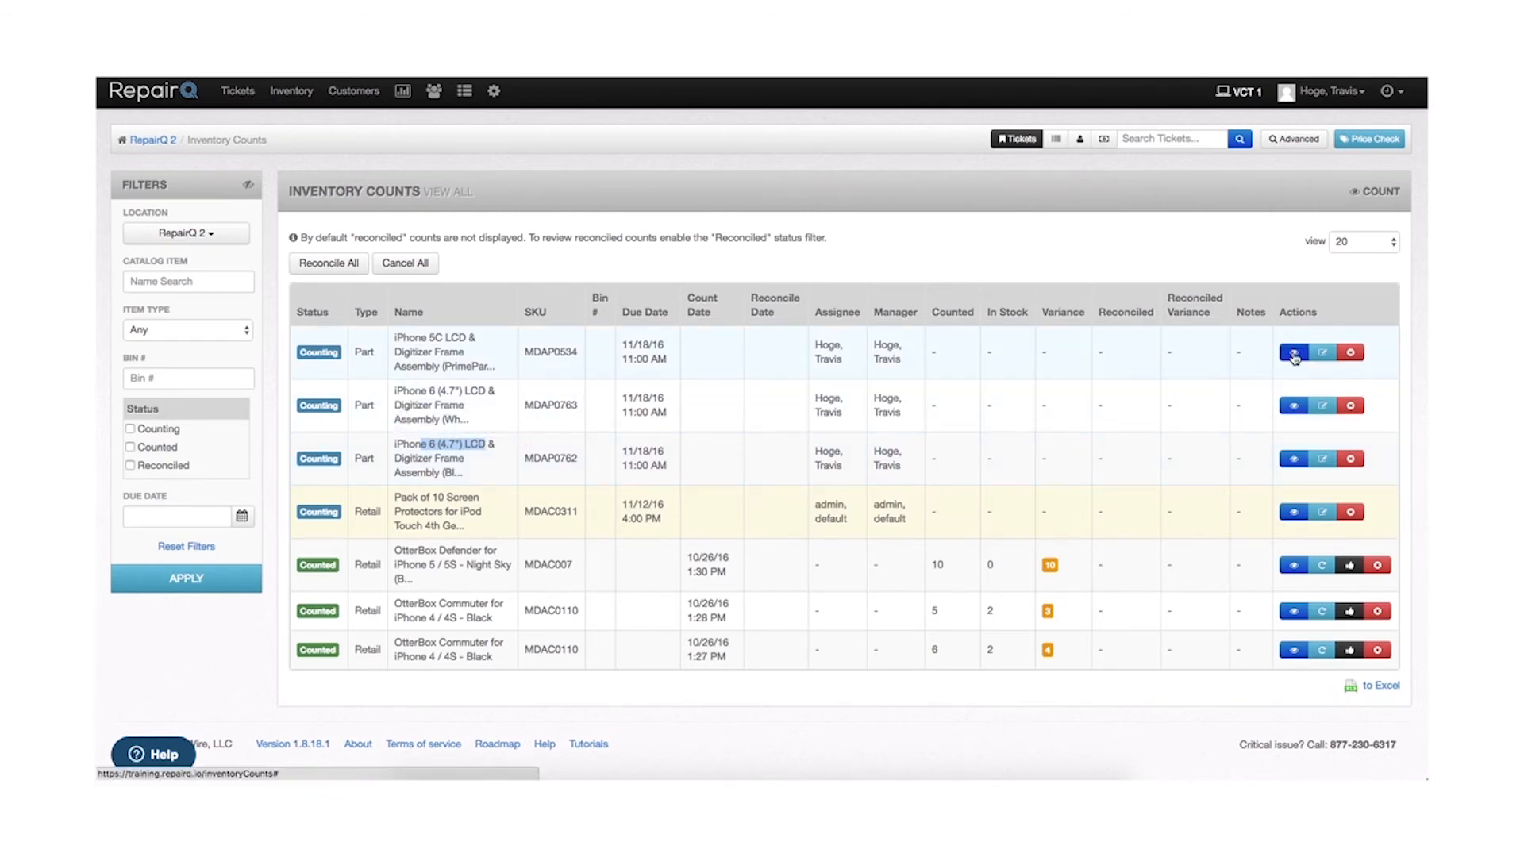
pyautogui.click(1376, 200)
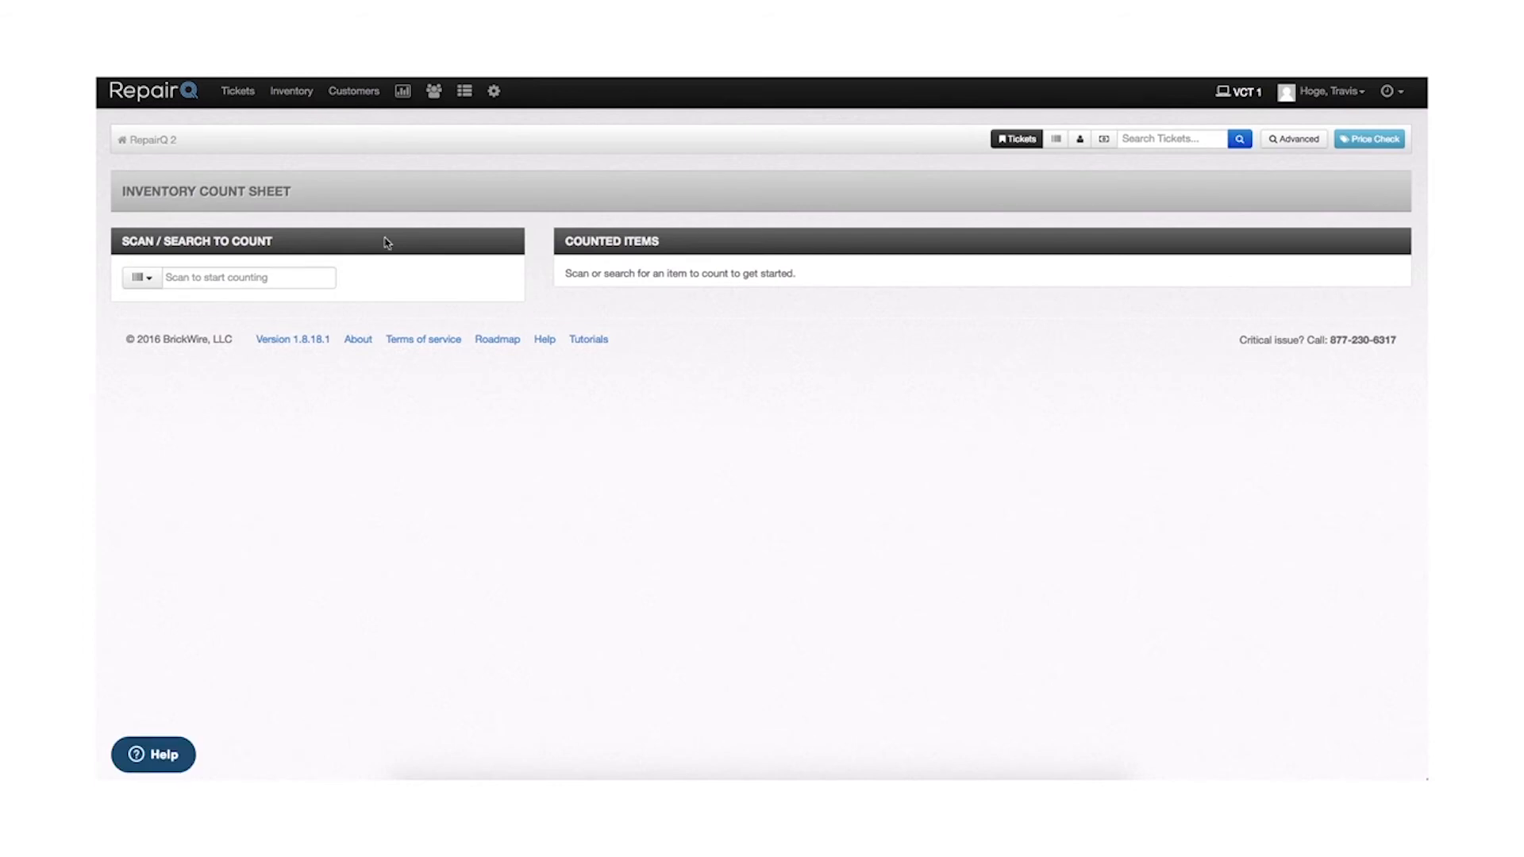
# Search by name for 'iphone 5c' and select the black iPhone 5C LCD & Digitizer Frame Assembly.
pyautogui.click(219, 277)
pyautogui.click(143, 282)
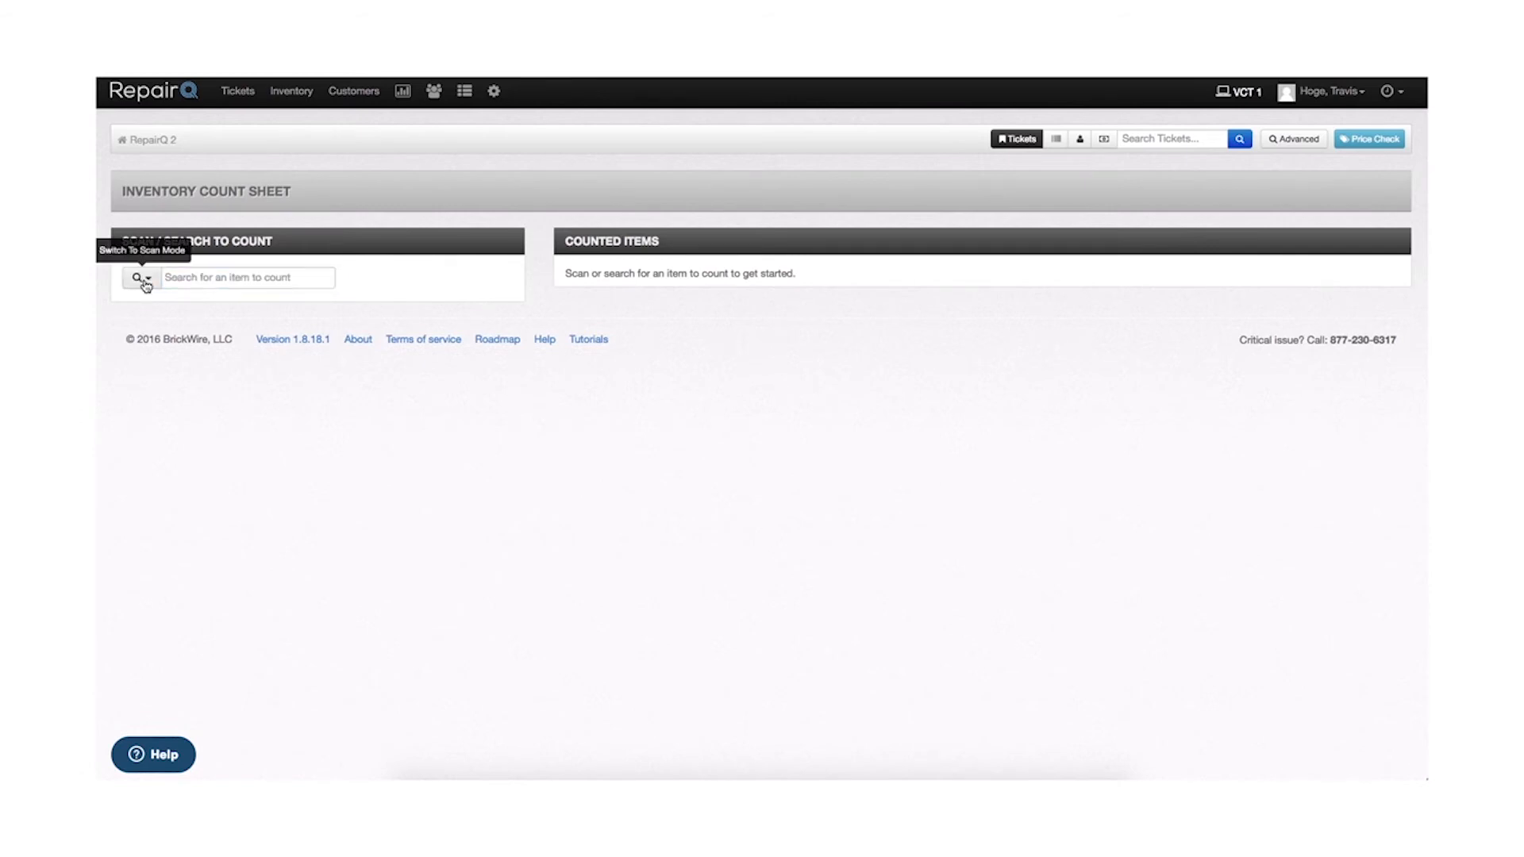
pyautogui.click(194, 277)
pyautogui.write('iphone 5c lcd')
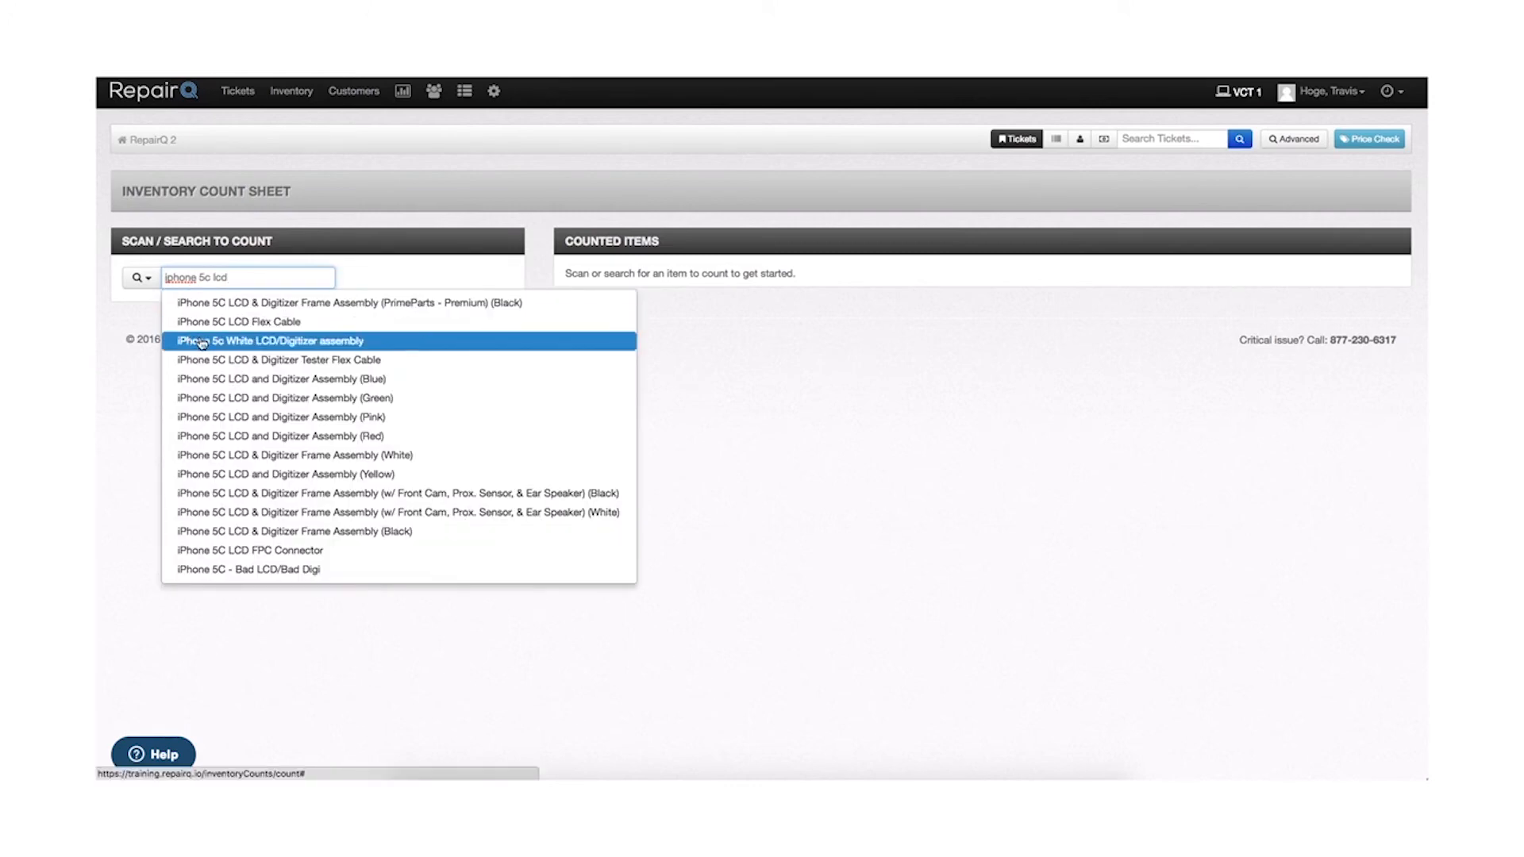
pyautogui.click(225, 307)
# Enter a count of 3 for the item, save it, and submit the count sheet.
pyautogui.click(646, 374)
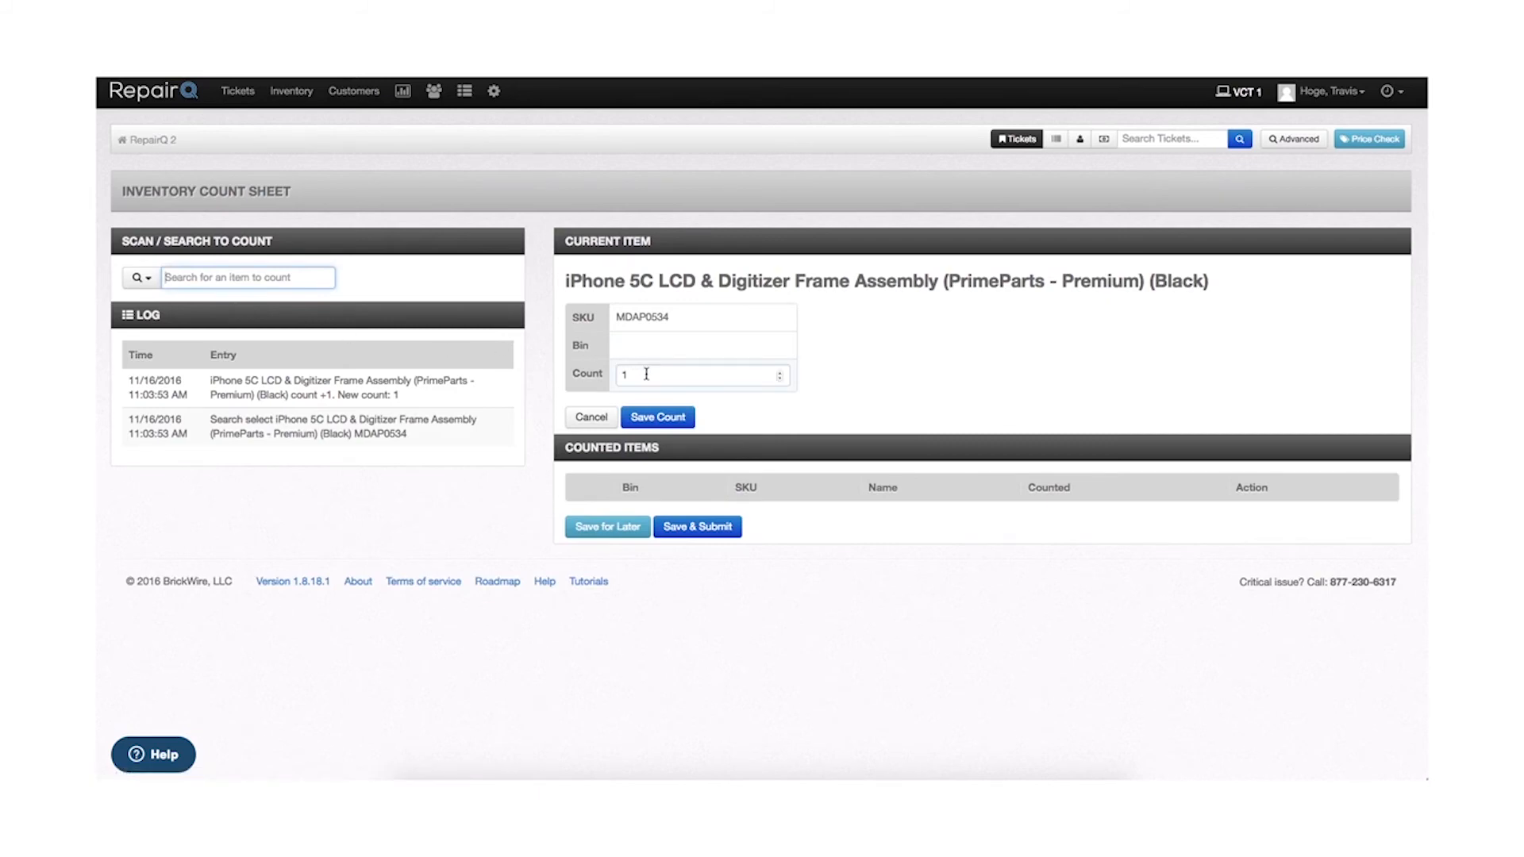
pyautogui.click(661, 417)
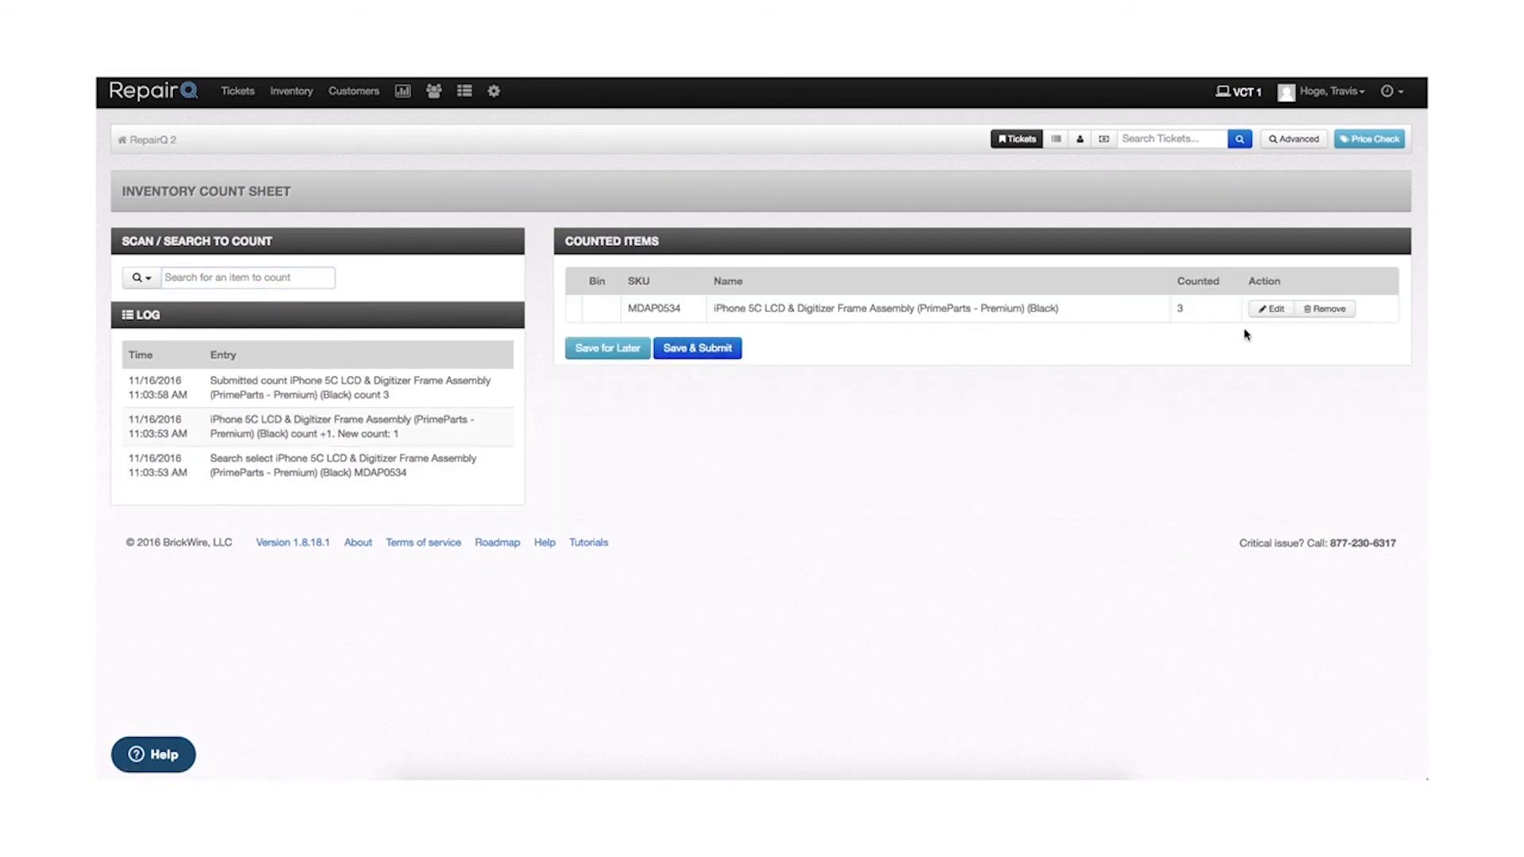
pyautogui.click(688, 356)
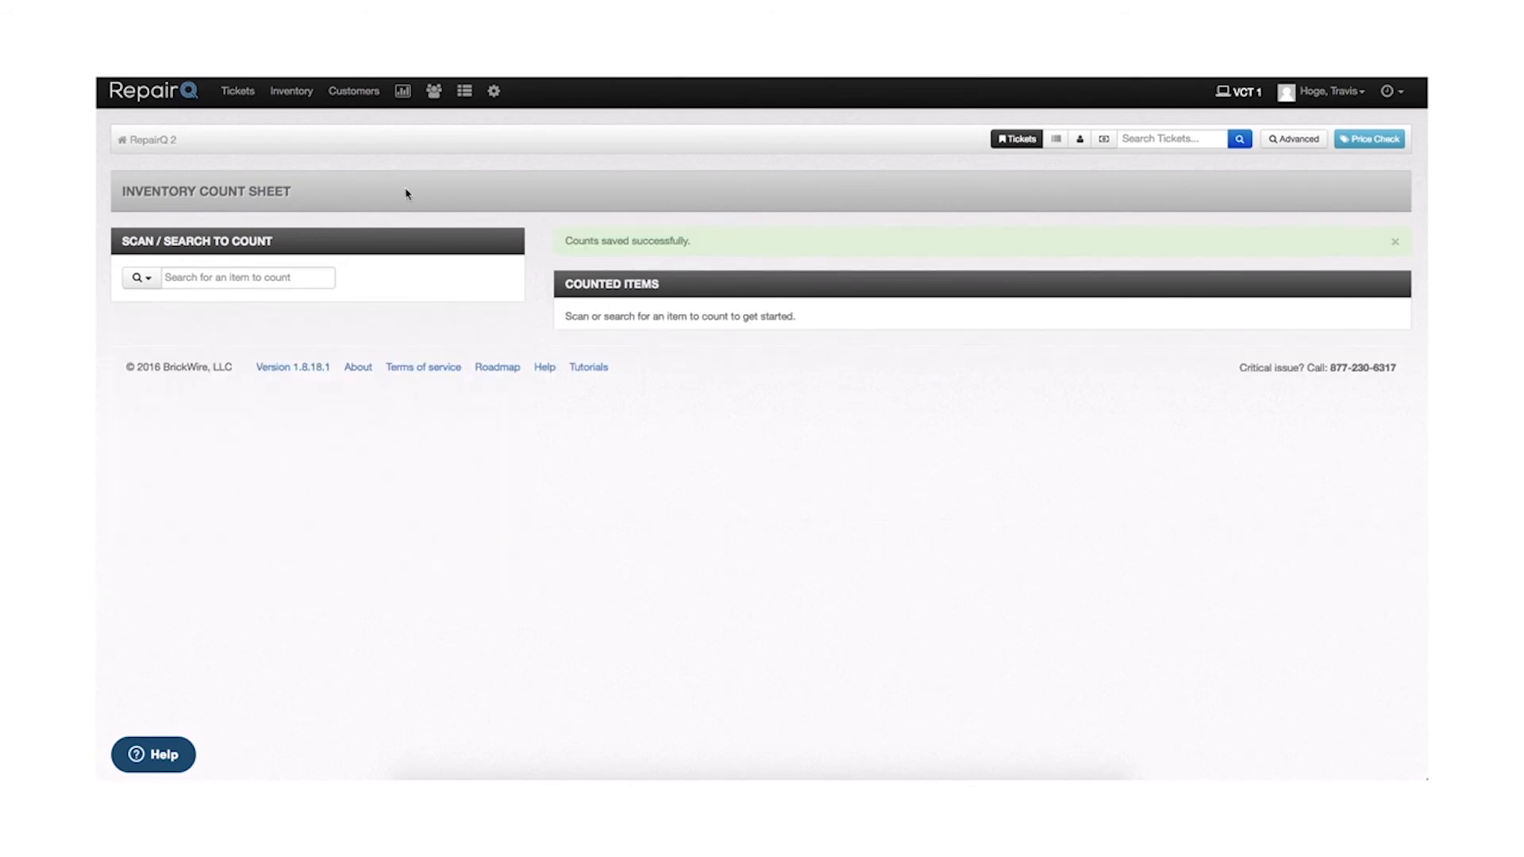
pyautogui.click(291, 90)
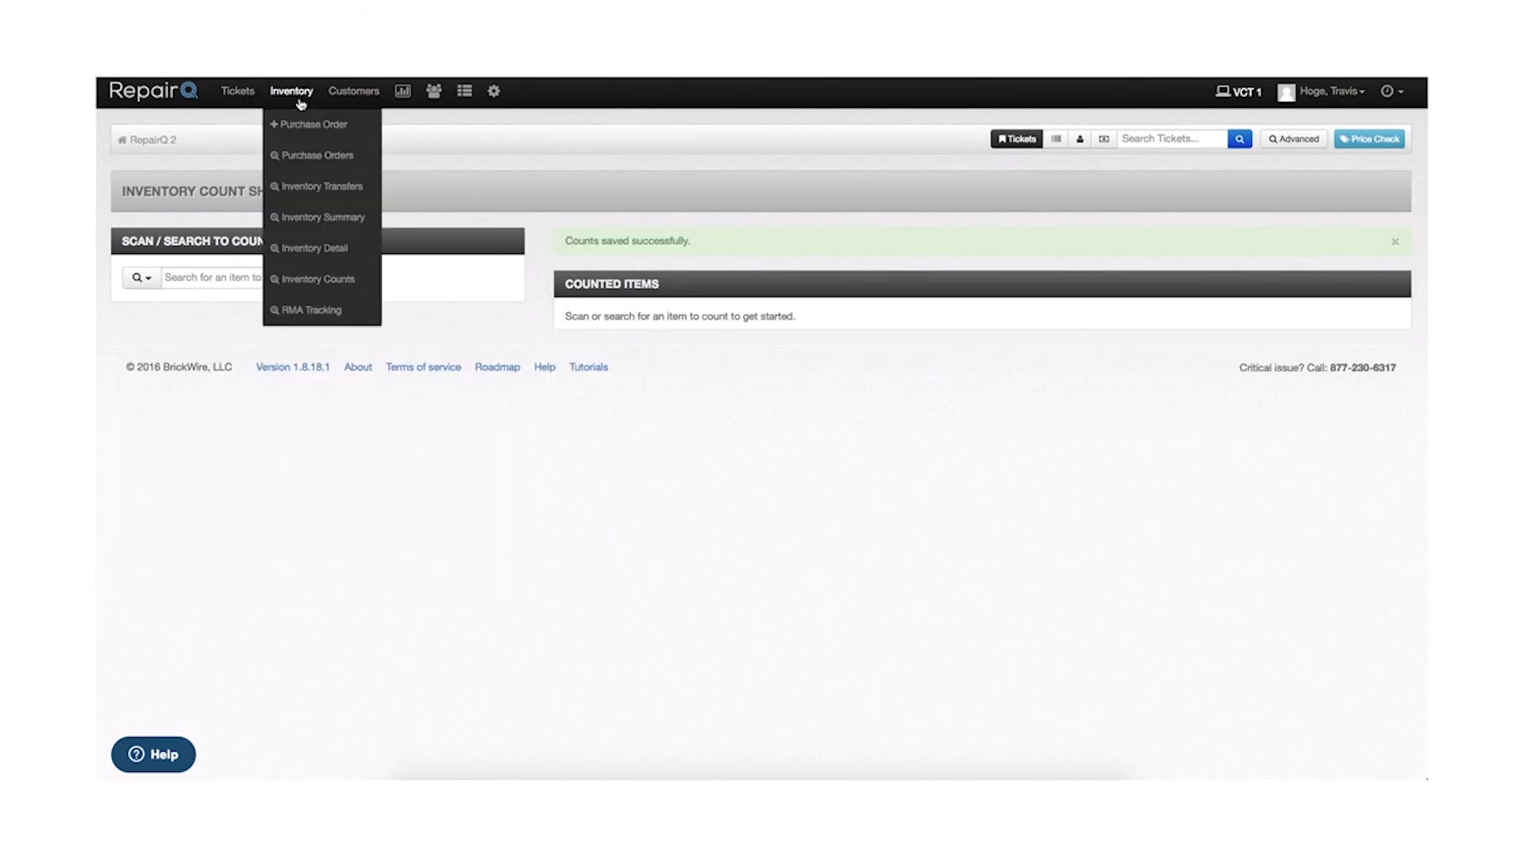
# From Inventory Counts, start reconciling the iPhone 5C LCD count (3 counted, 16 in stock).
pyautogui.click(312, 284)
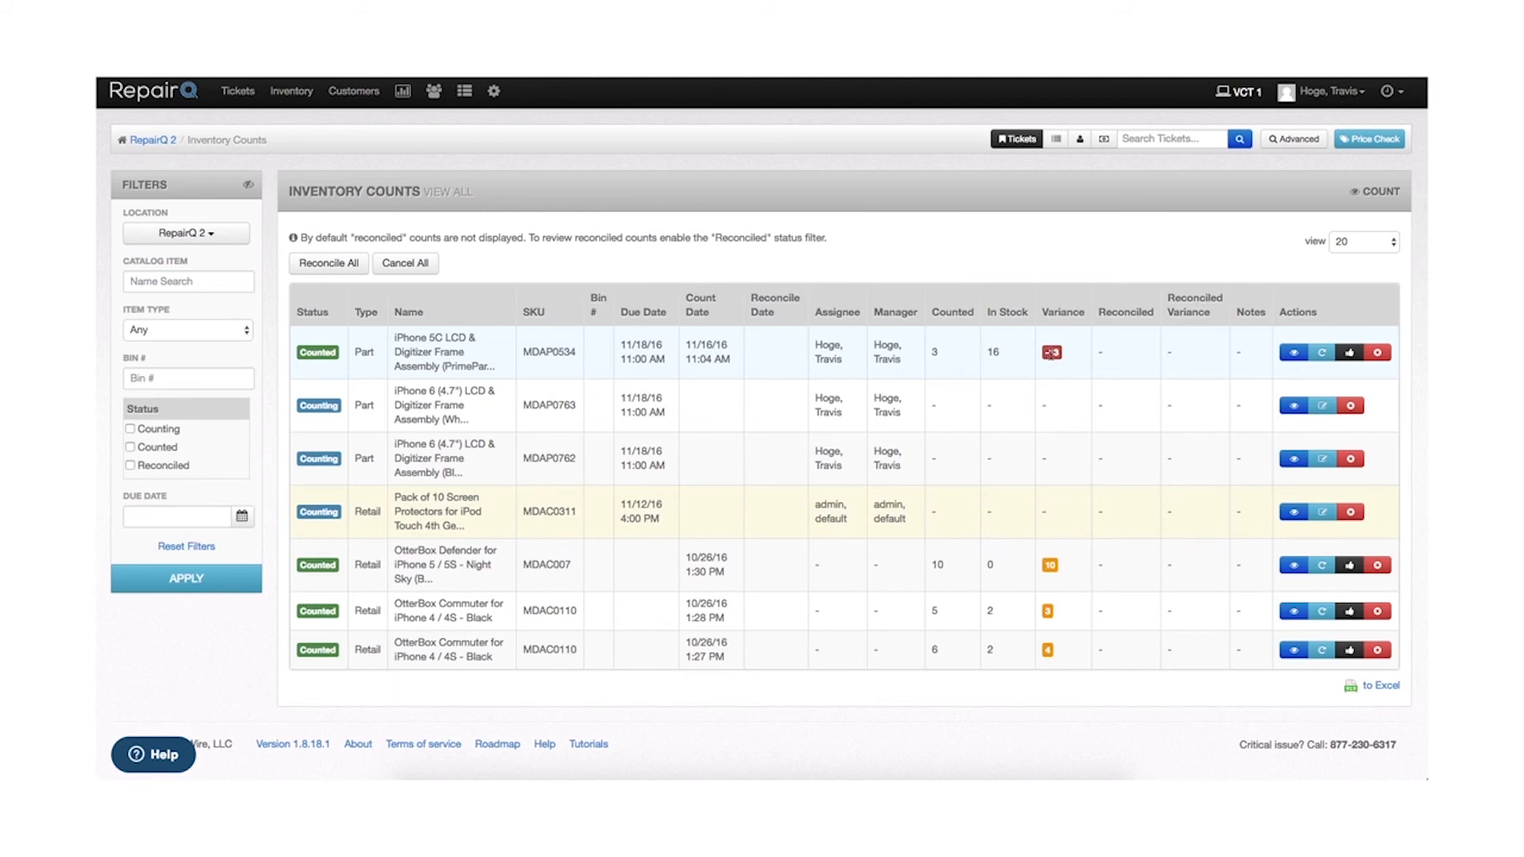
pyautogui.click(1351, 354)
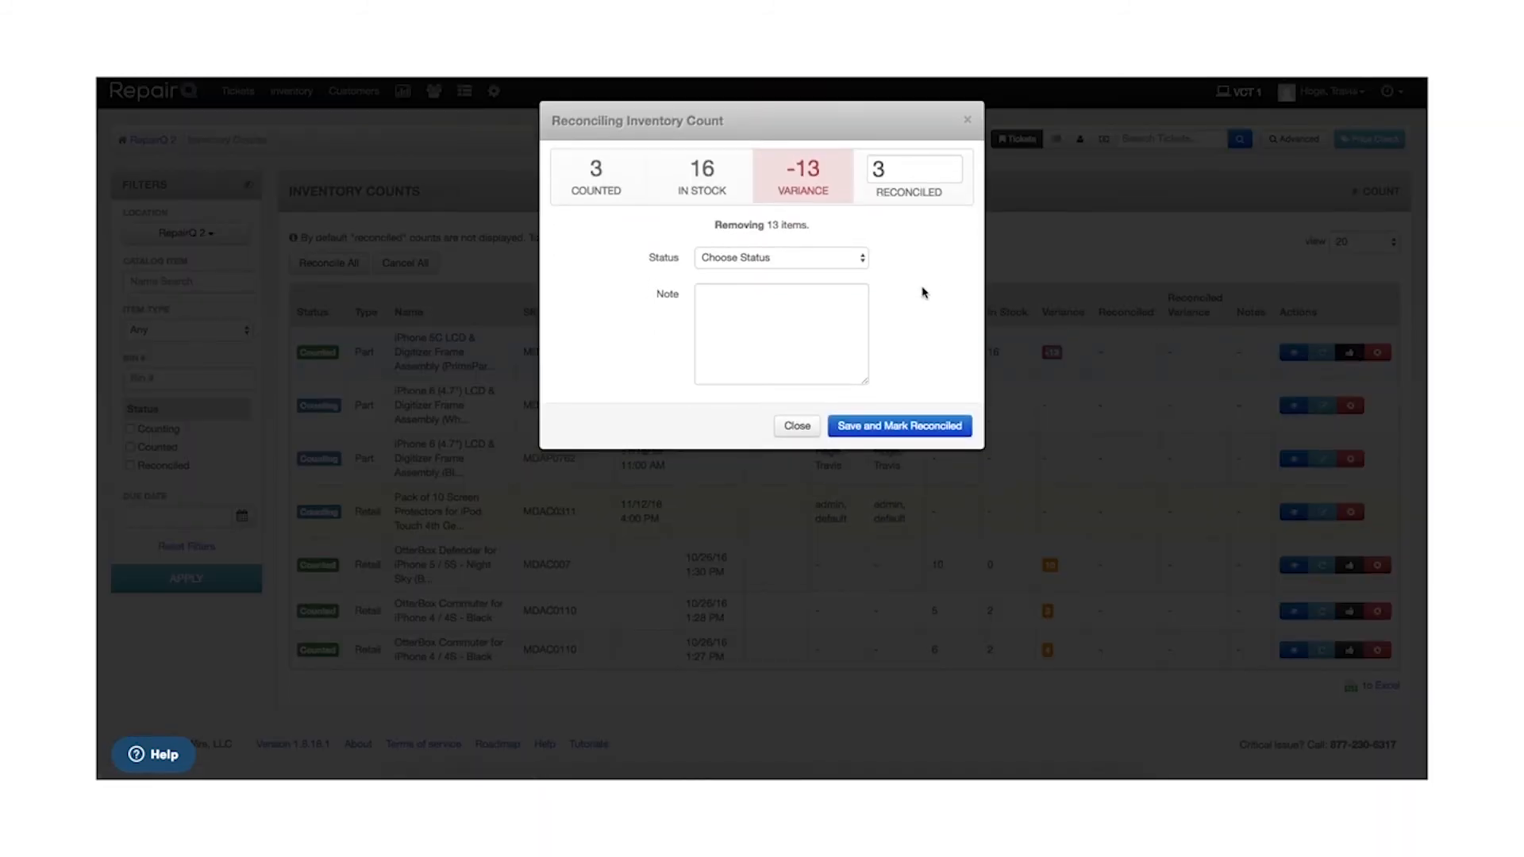
# Reconcile the iPhone 5C LCD count with status Sold, removing the 13 missing units.
pyautogui.click(780, 259)
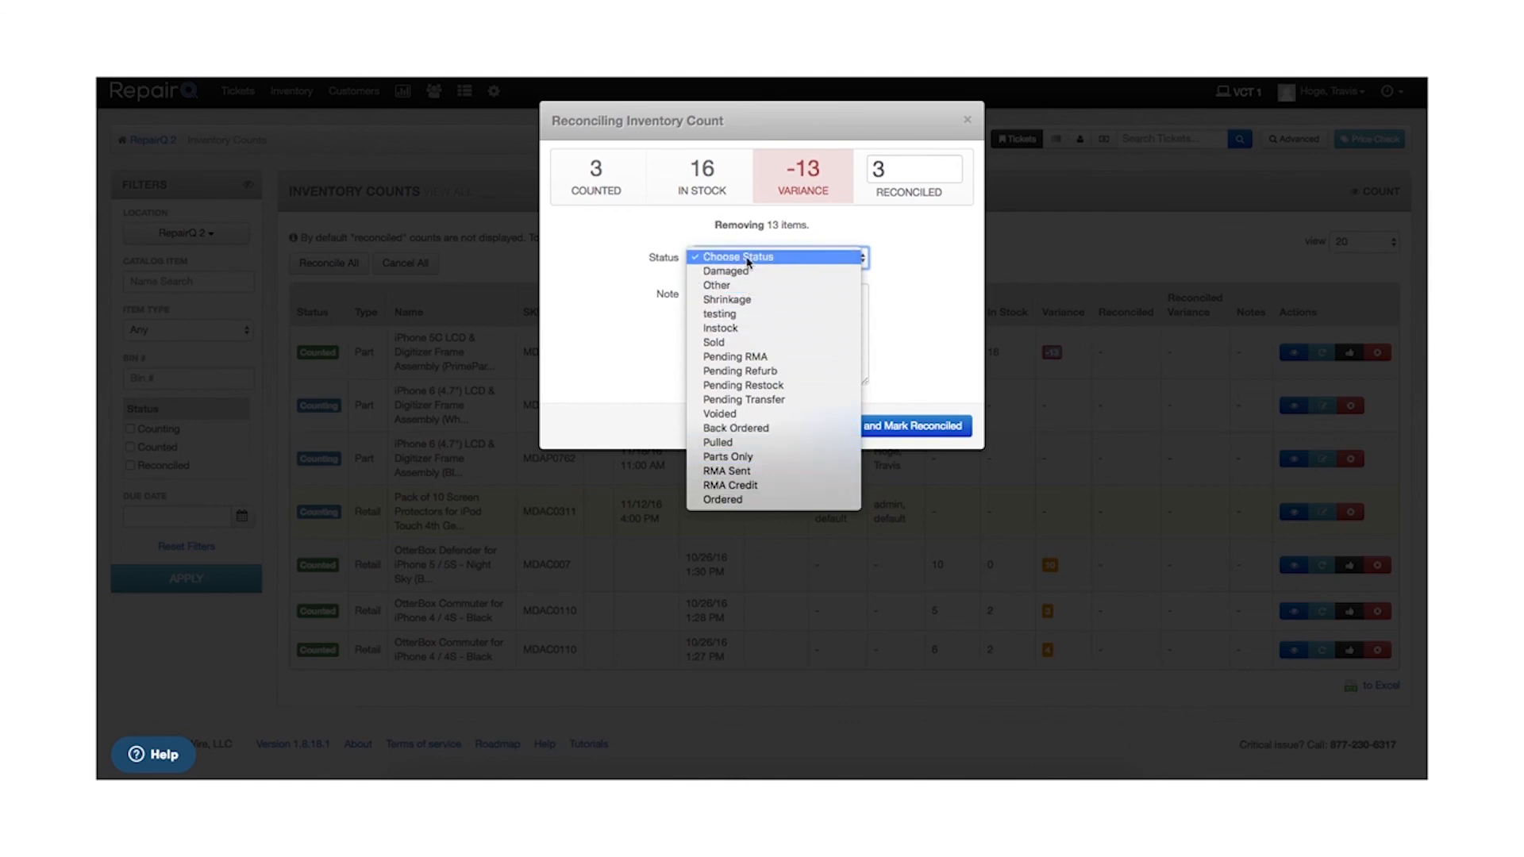
pyautogui.click(742, 356)
pyautogui.click(897, 426)
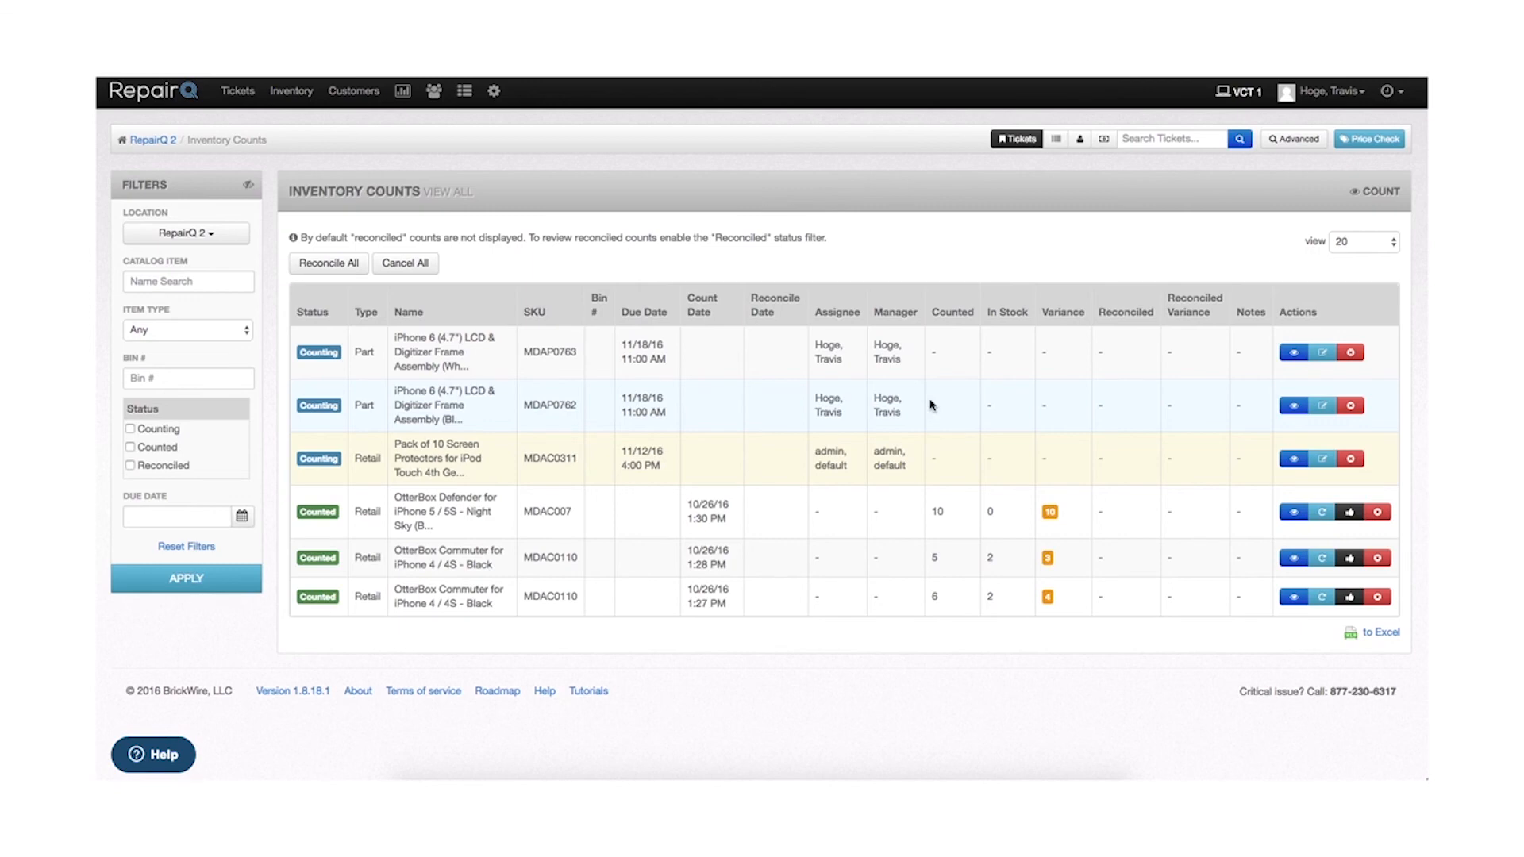
pyautogui.moveTo(311, 98)
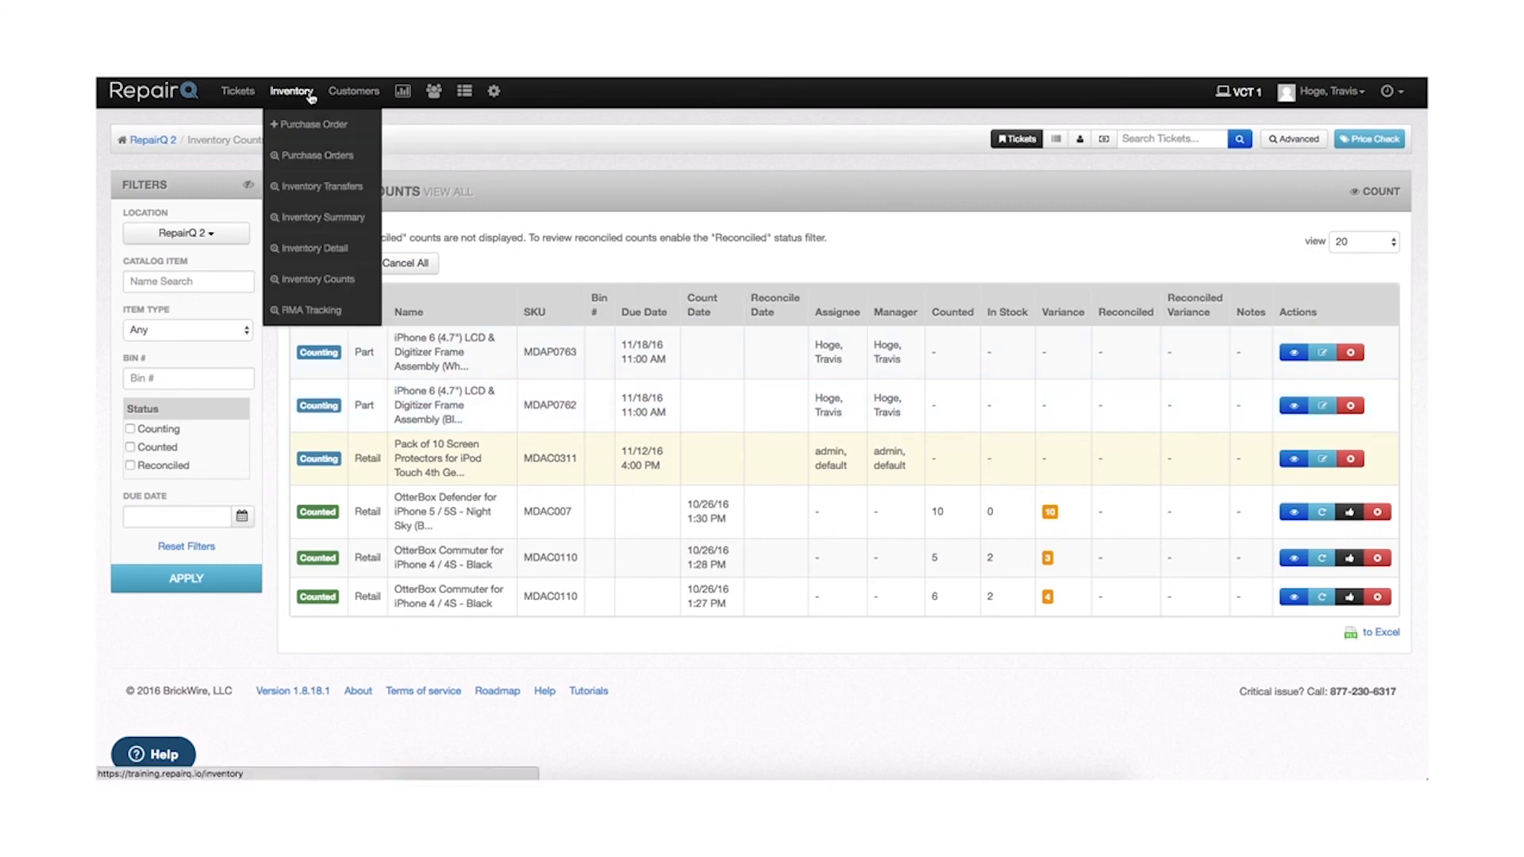